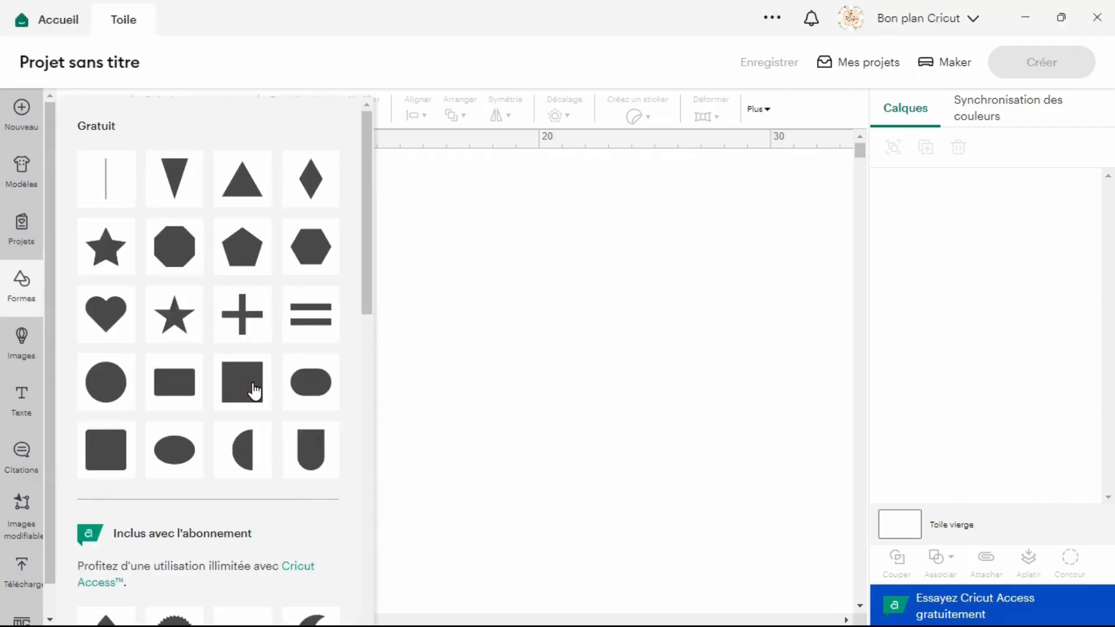
# - Add a square shape to the canvas and, with its proportions unlocked, resize it to 21.6 cm wide by 14 cm high
pyautogui.click(251, 389)
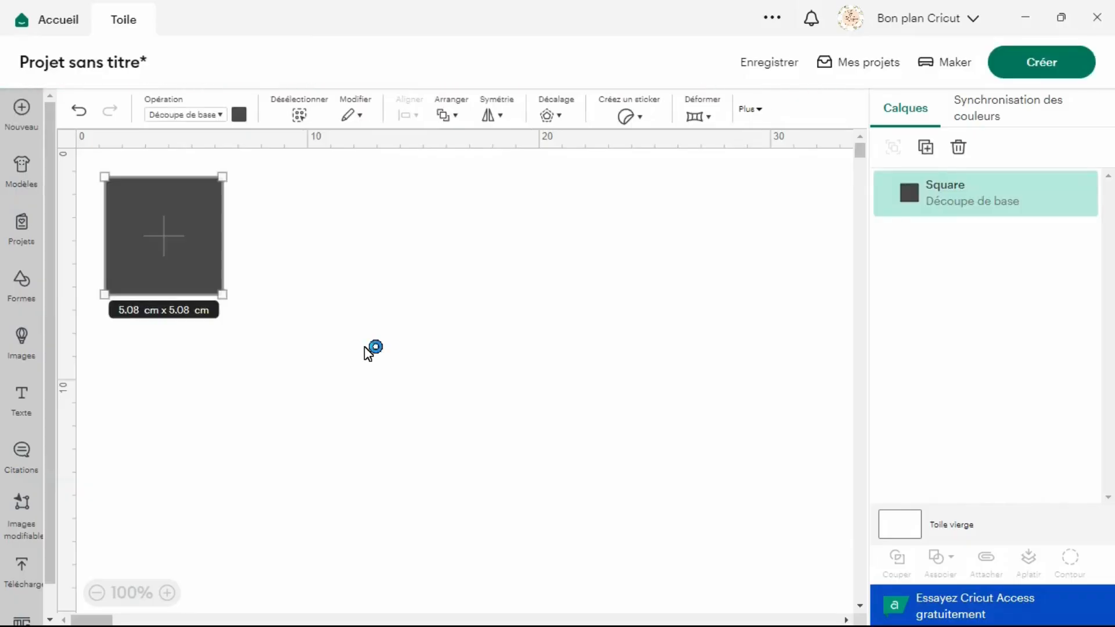
pyautogui.click(760, 111)
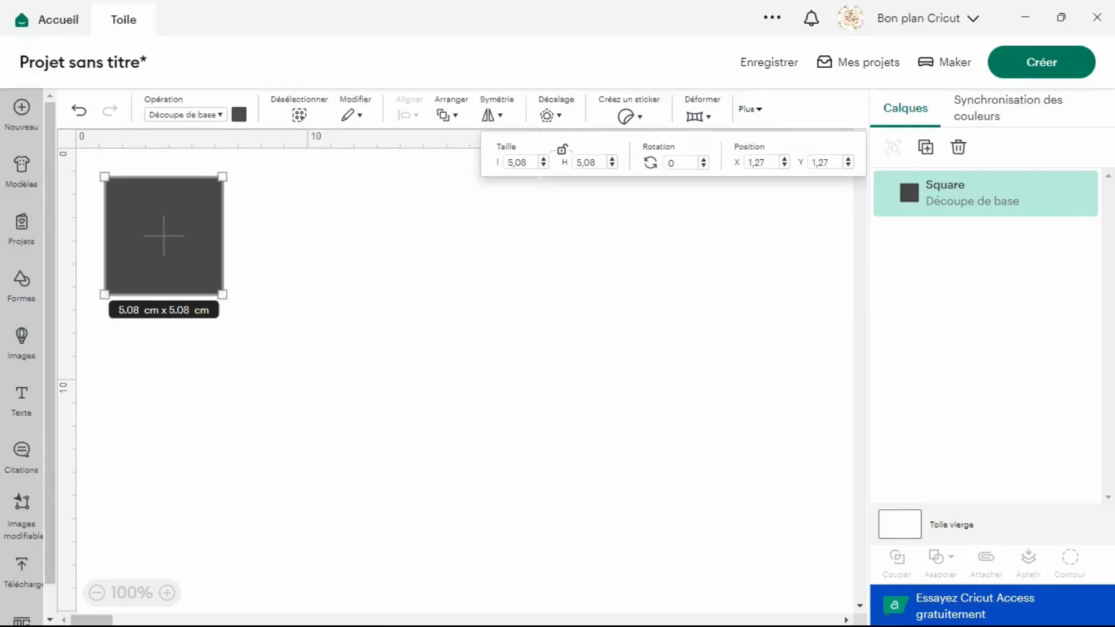
pyautogui.click(554, 295)
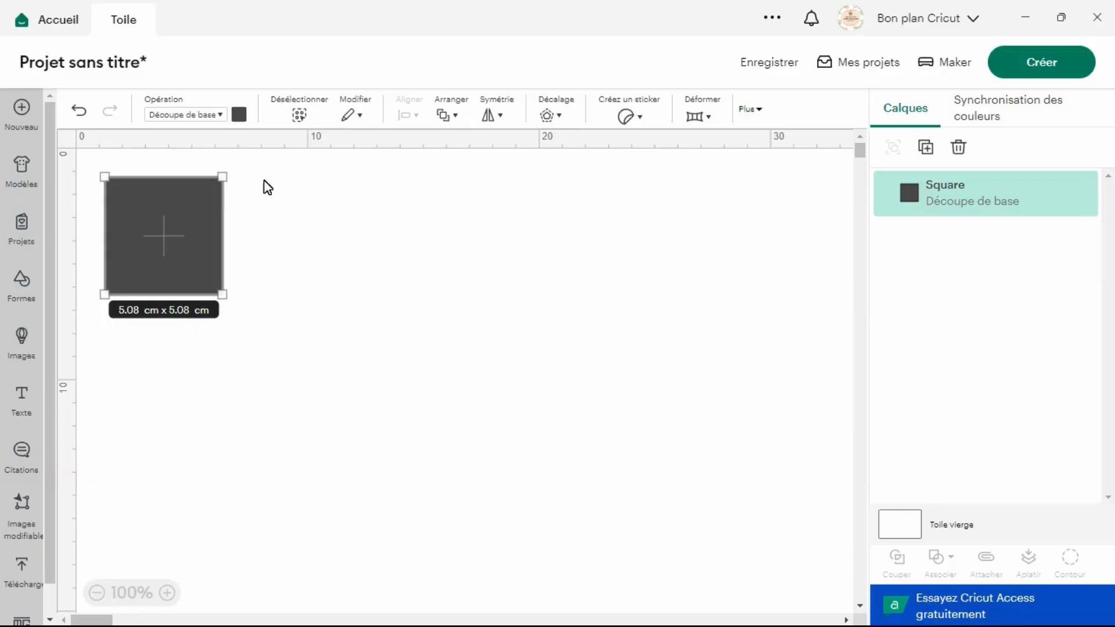
pyautogui.click(752, 112)
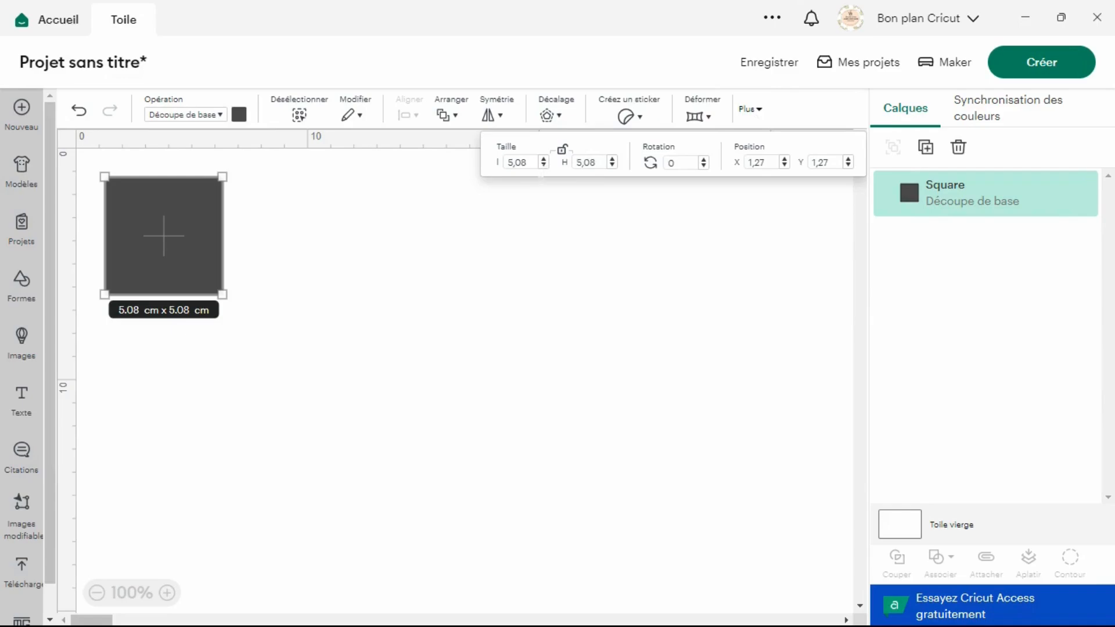
pyautogui.click(511, 163)
pyautogui.write('21.6')
pyautogui.press('Tab')
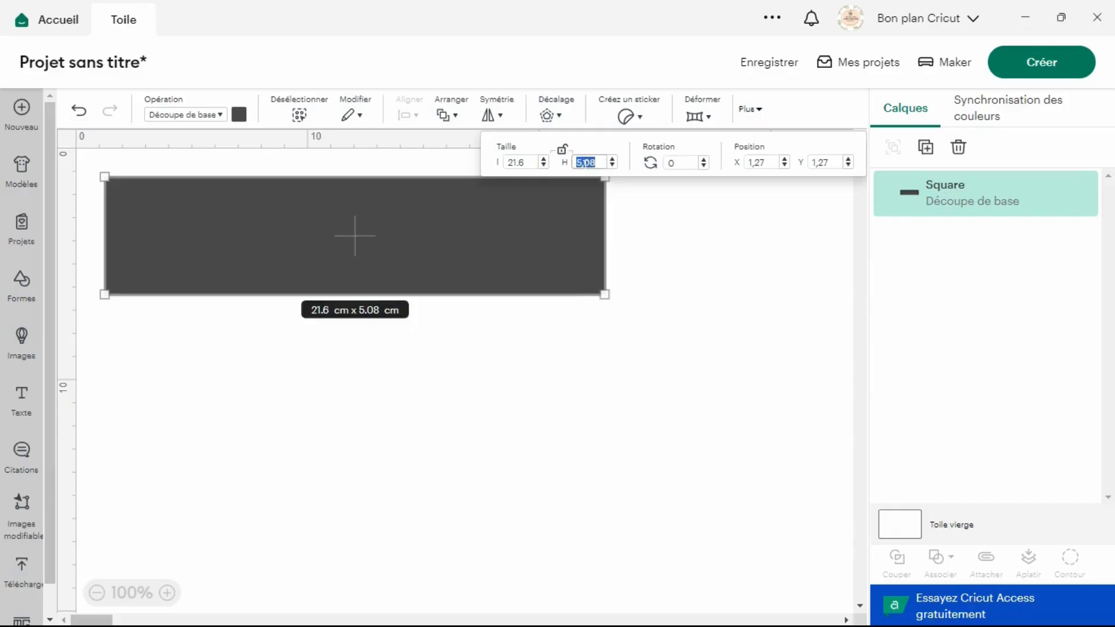
pyautogui.write('14')
pyautogui.press('Return')
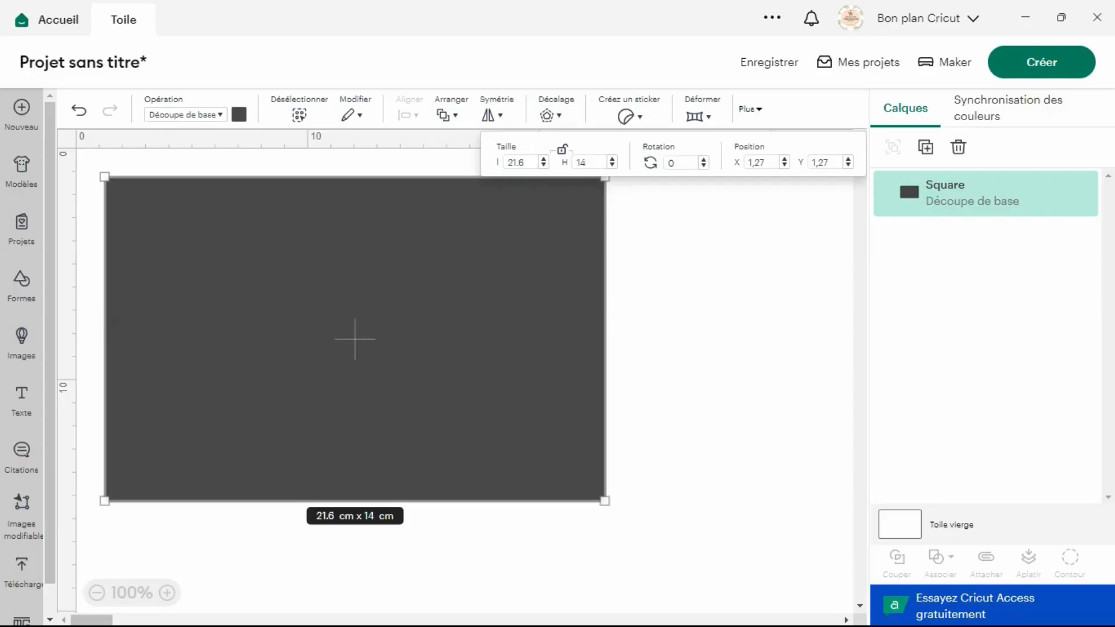
# - Change the material colour of the 21.6 × 14 cm rectangle to white
pyautogui.click(247, 119)
pyautogui.click(256, 274)
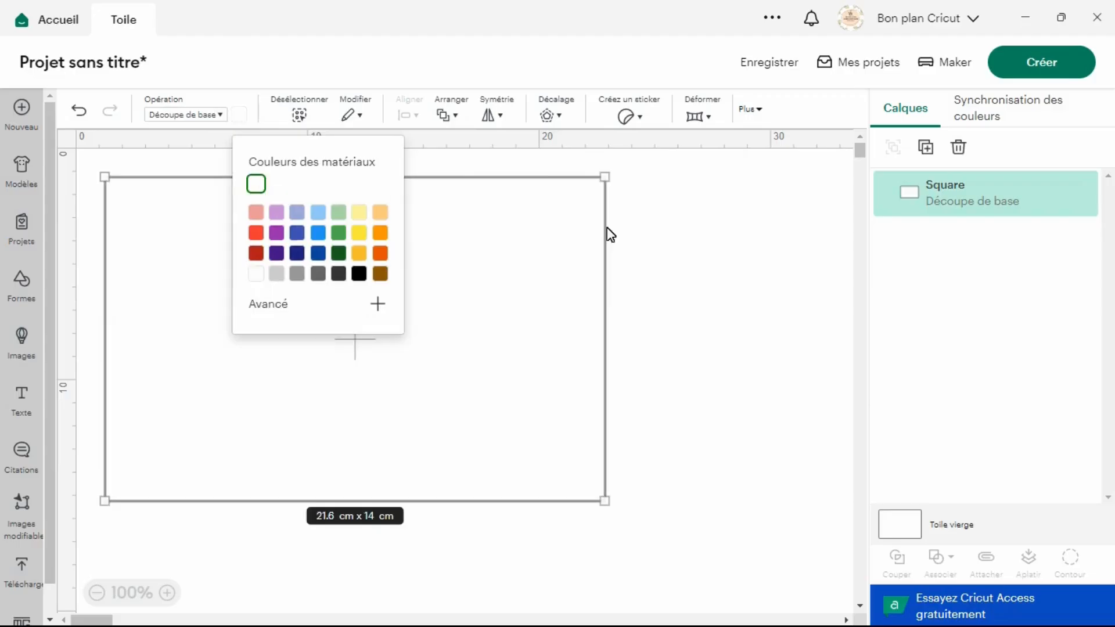
pyautogui.click(712, 242)
pyautogui.click(353, 339)
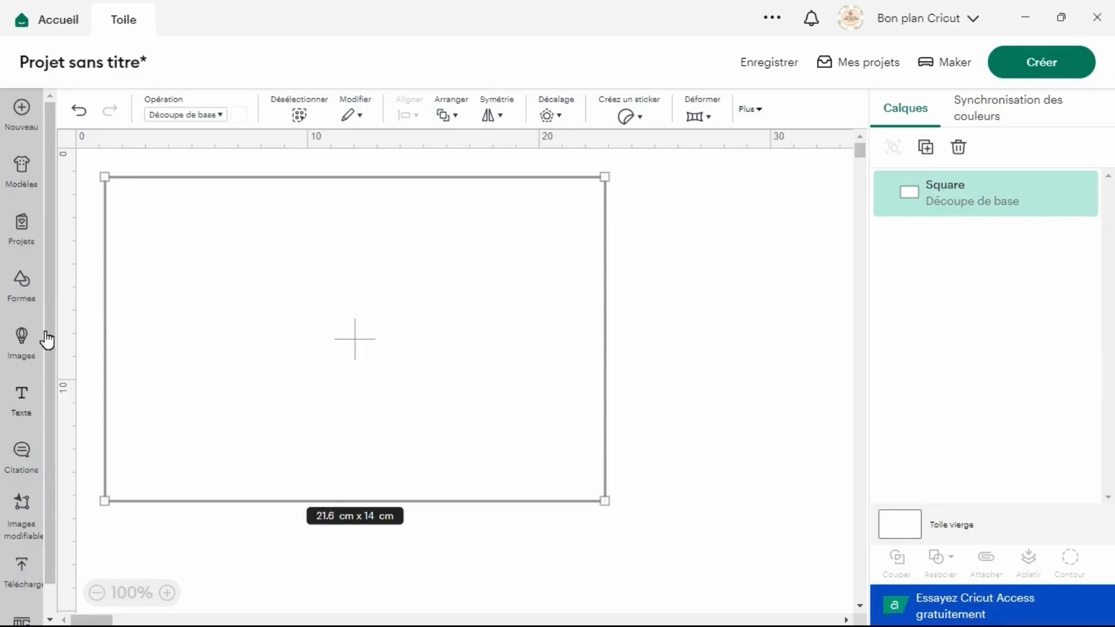
# - Add a score line shape to the canvas and set its height to 14 cm
pyautogui.click(26, 292)
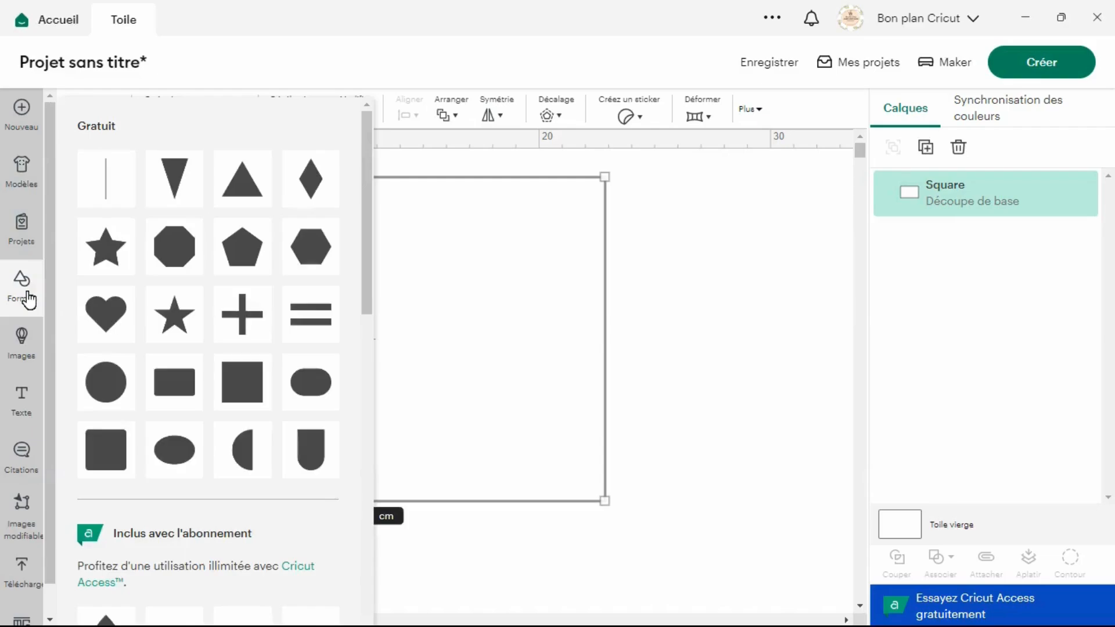
pyautogui.click(120, 193)
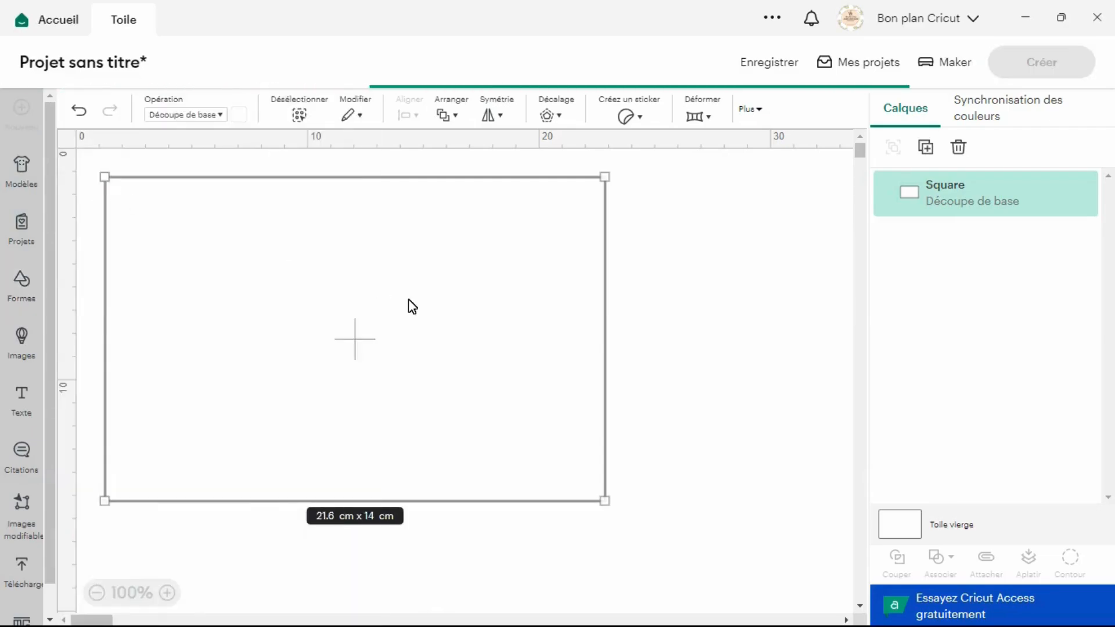
pyautogui.click(753, 110)
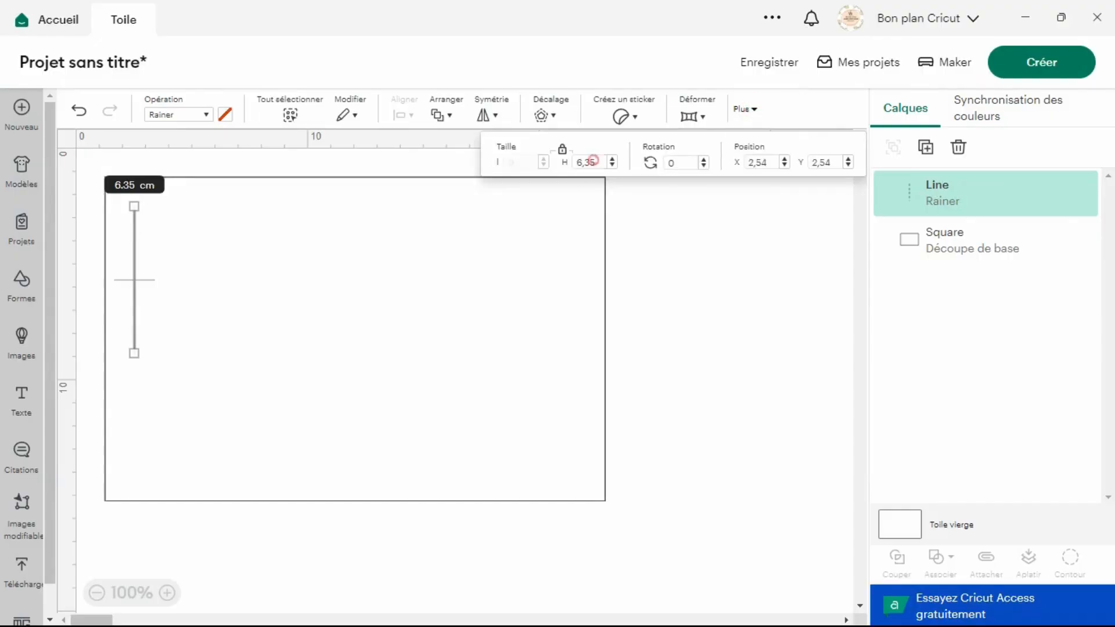
pyautogui.moveTo(593, 161); pyautogui.dragTo(572, 166)
pyautogui.press('BackSpace')
pyautogui.press('Return')
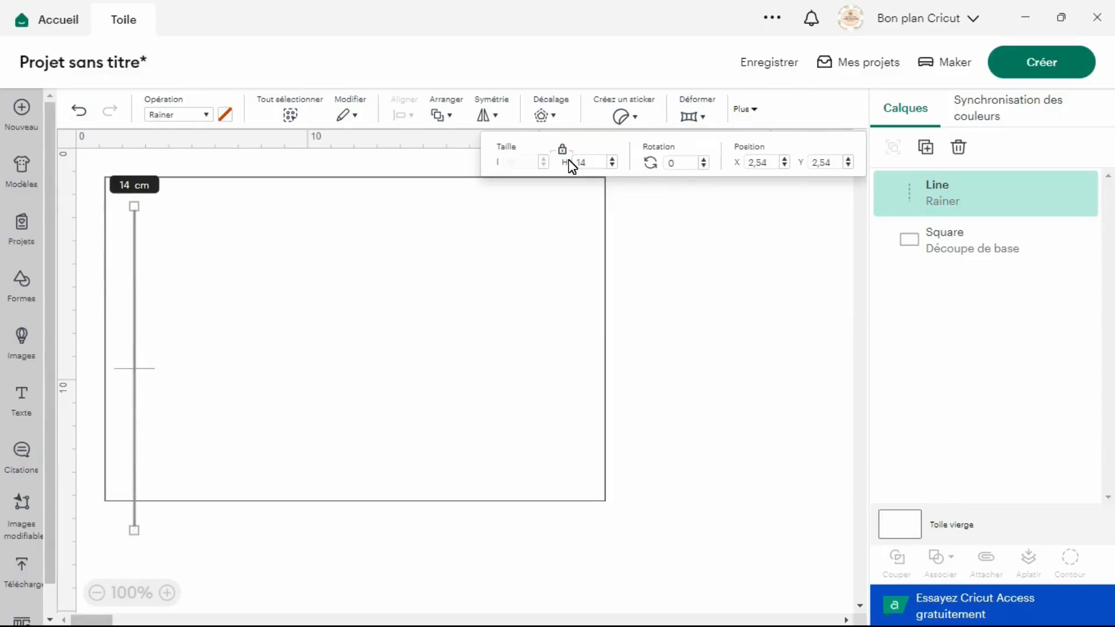
pyautogui.click(256, 563)
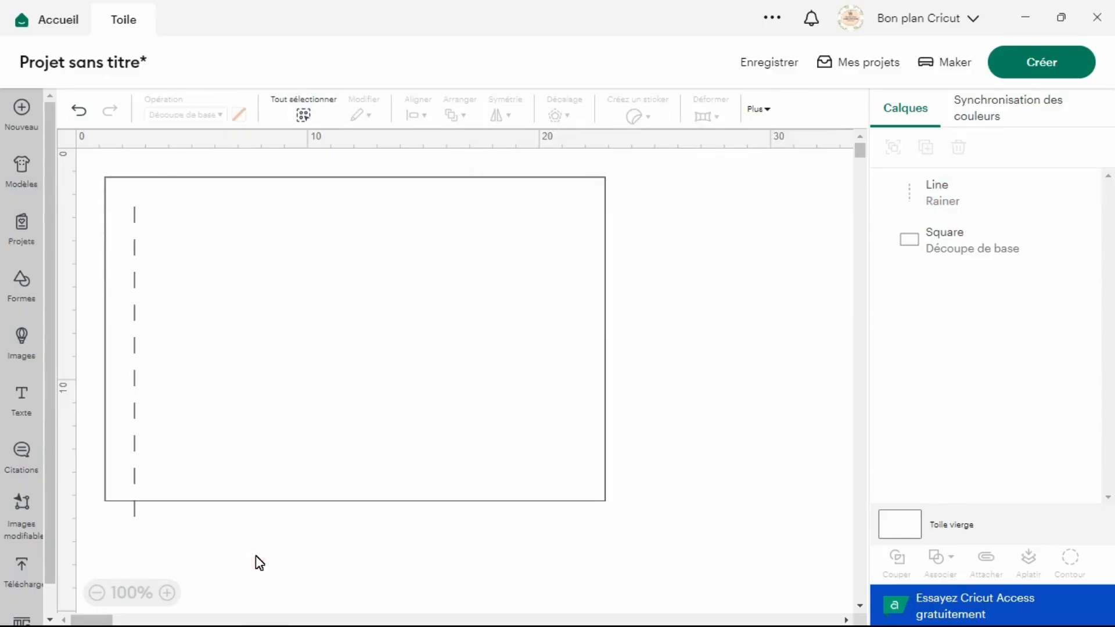
# - Centre the score line and the white rectangle on each other and attach them together
pyautogui.moveTo(269, 554); pyautogui.dragTo(105, 451)
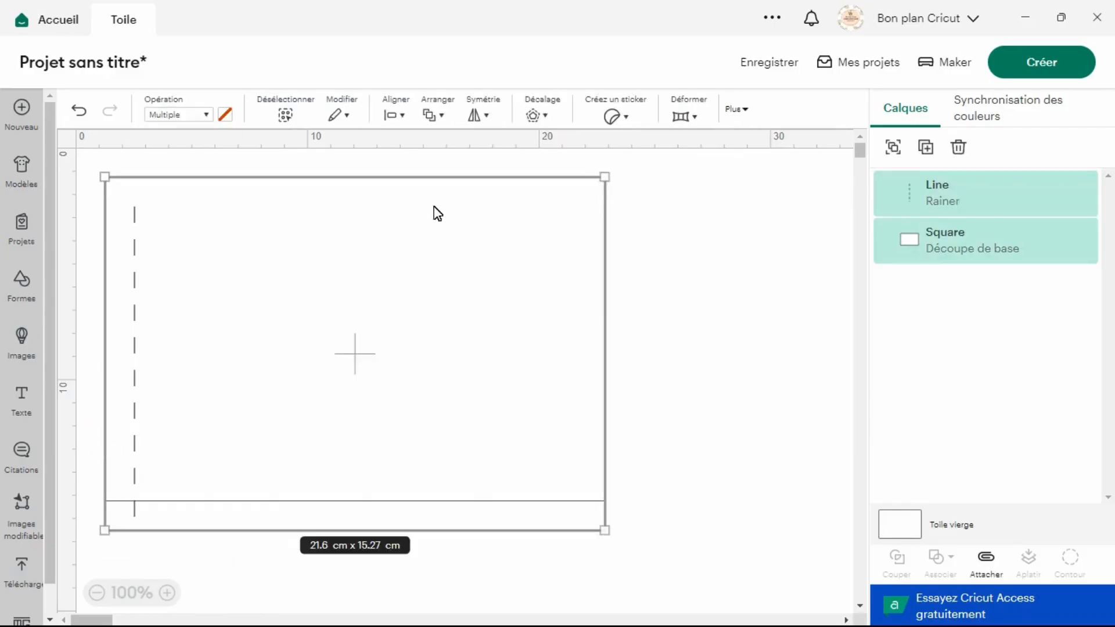
pyautogui.click(399, 115)
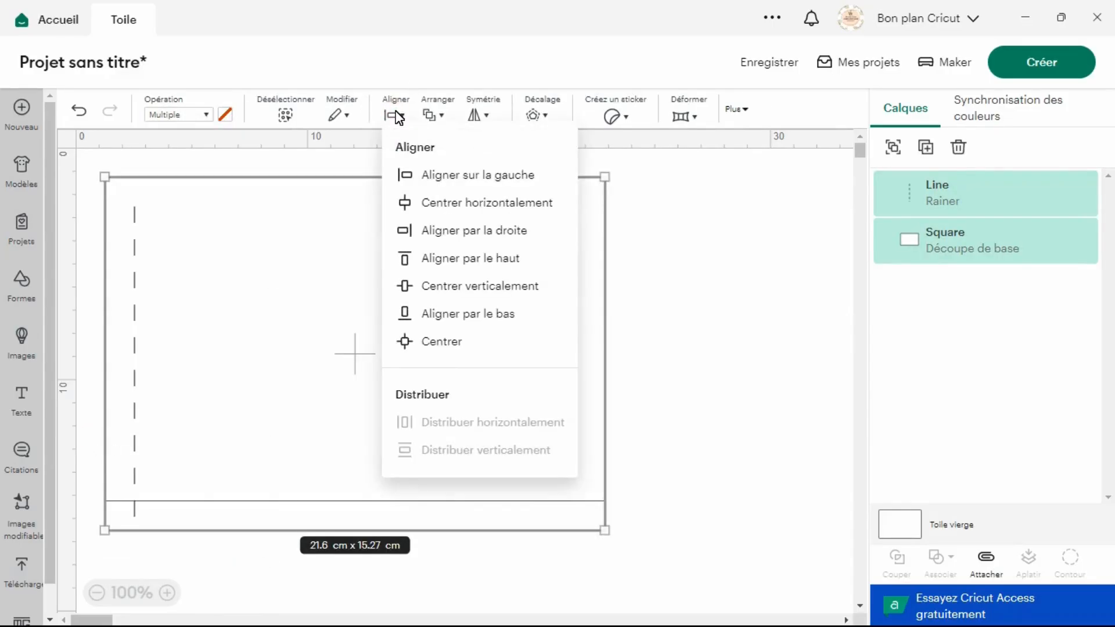
pyautogui.click(443, 343)
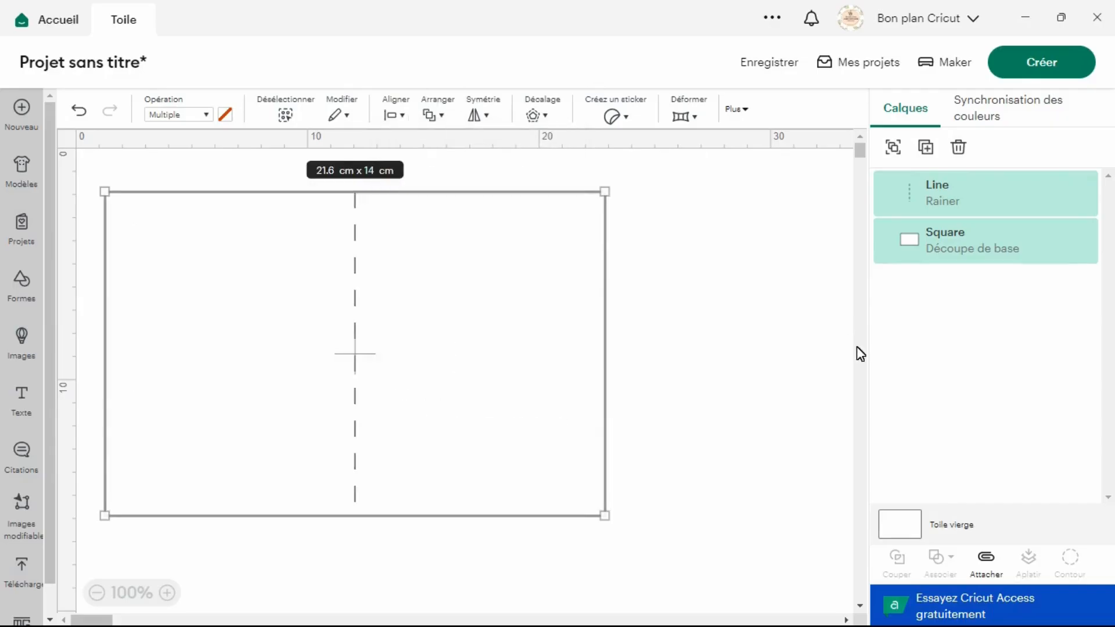
pyautogui.click(989, 568)
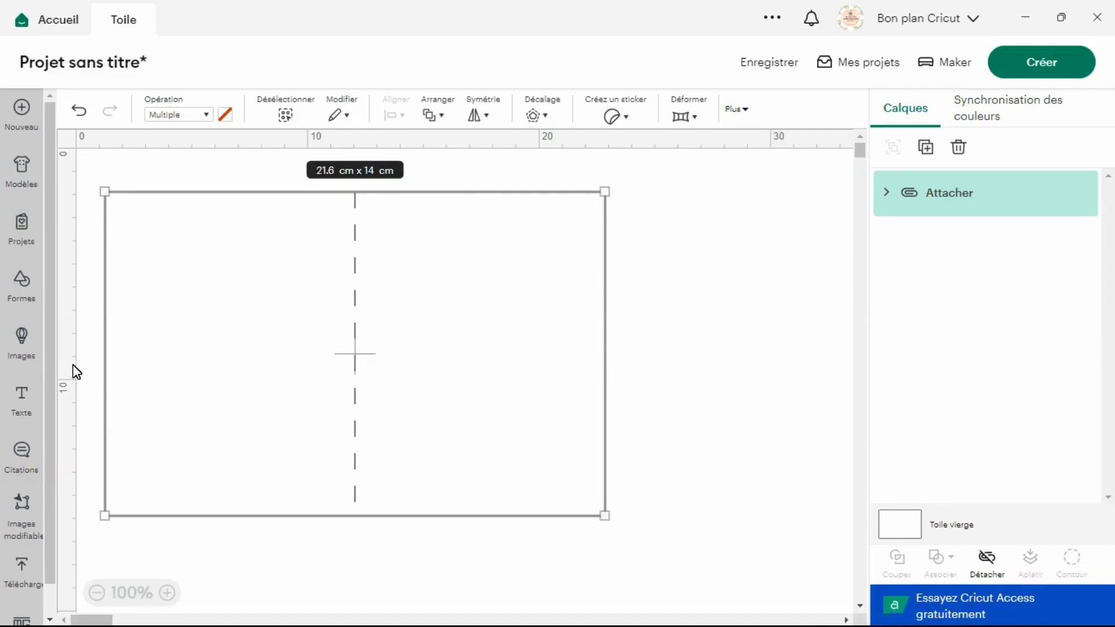
# - Add another square, unlocked and resized to 8 cm wide by 13 cm high, and place it on the card's right half
pyautogui.click(29, 289)
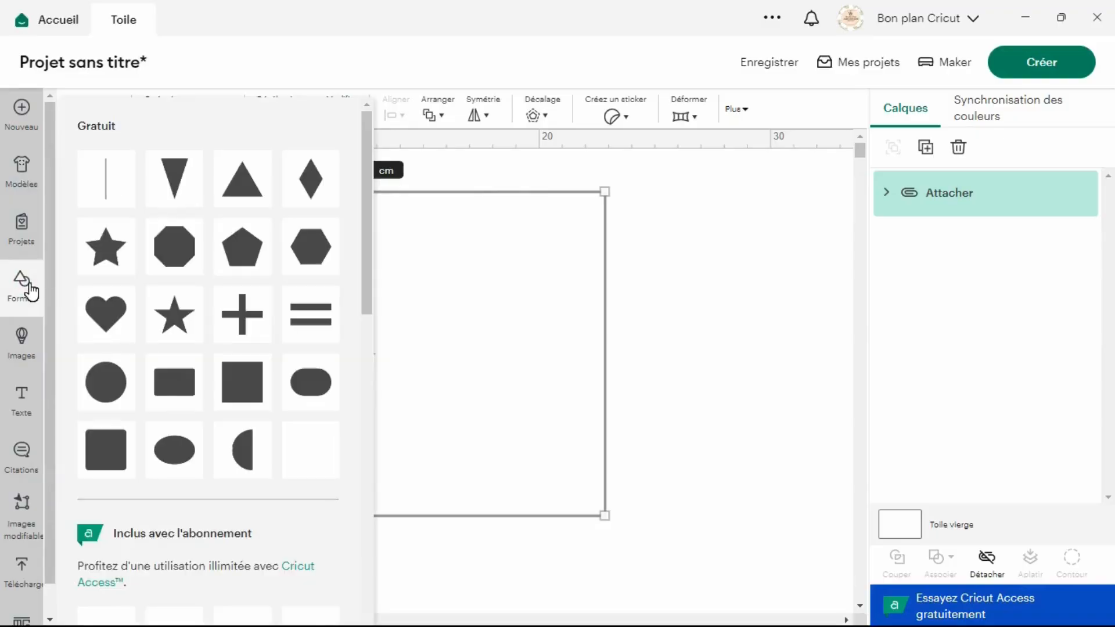
pyautogui.click(247, 395)
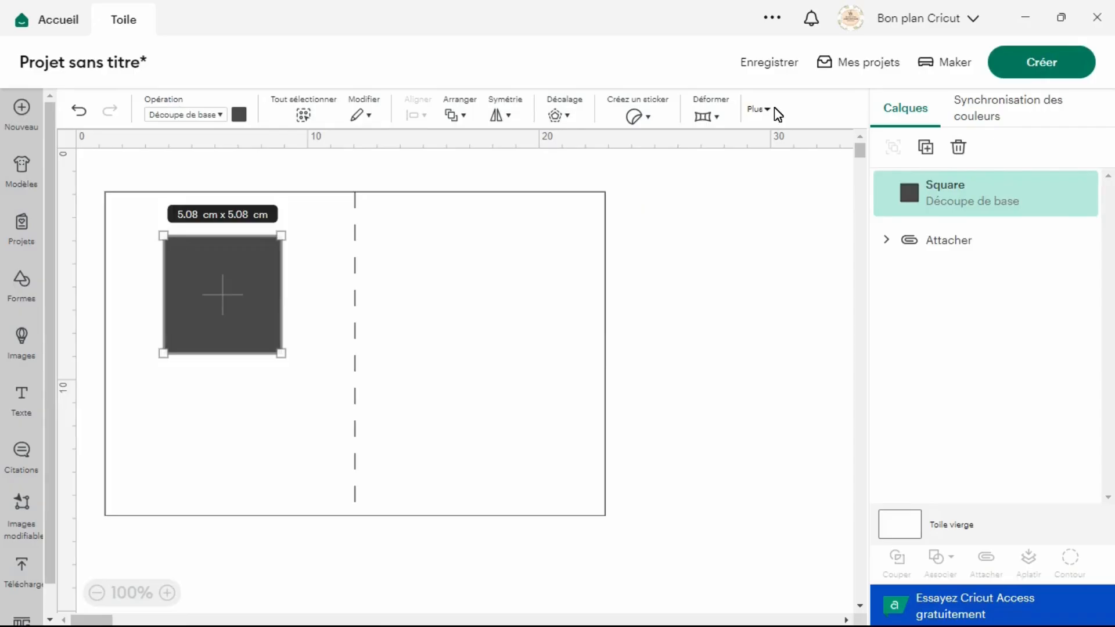
pyautogui.click(767, 110)
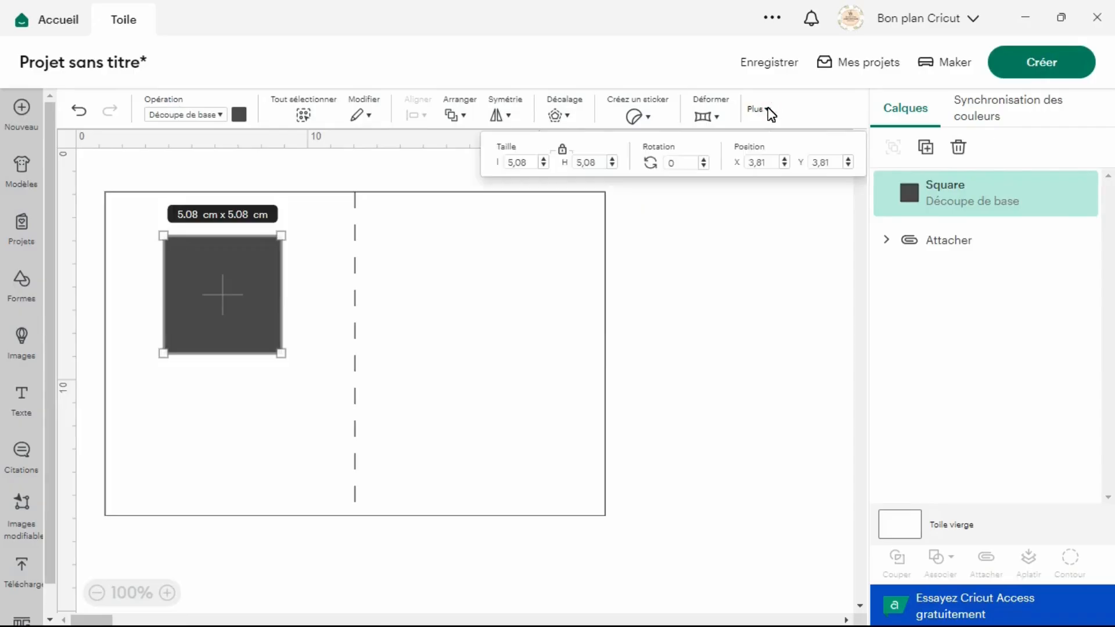
pyautogui.click(565, 152)
pyautogui.click(582, 163)
pyautogui.write('13')
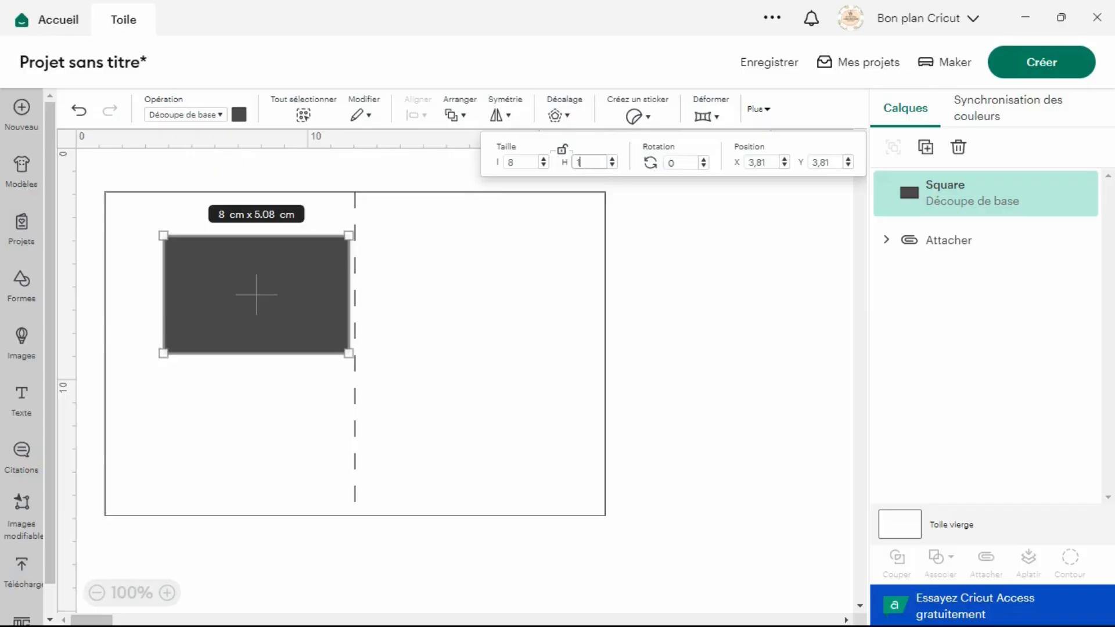
pyautogui.press('Return')
pyautogui.moveTo(271, 293); pyautogui.dragTo(486, 299)
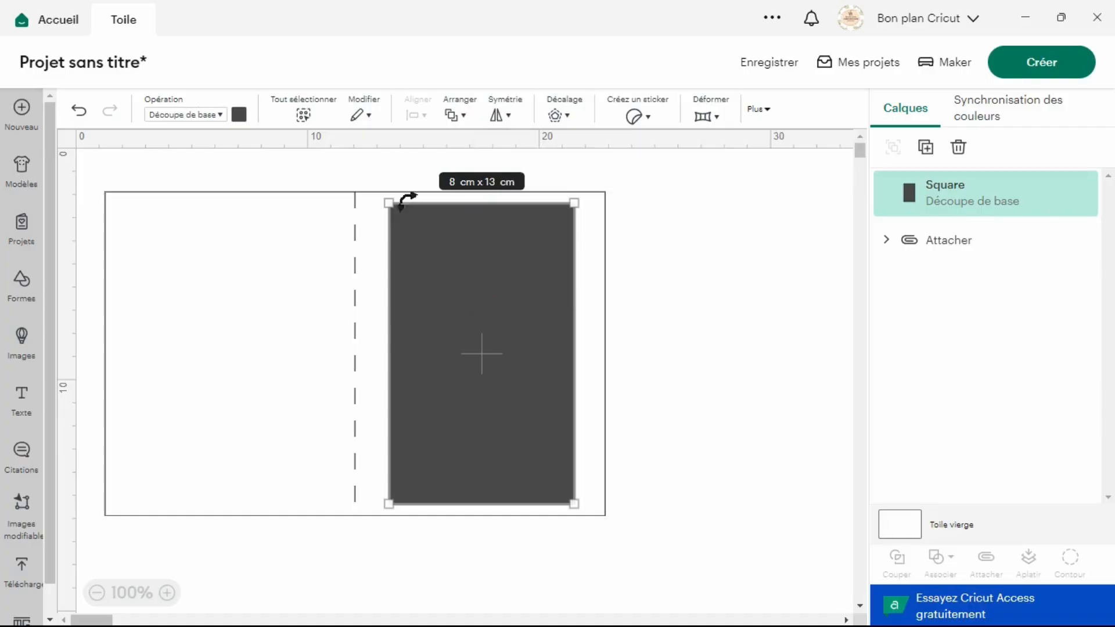
# - Colour the 8 × 13 cm rectangle red and move it off the card to its right side
pyautogui.click(239, 115)
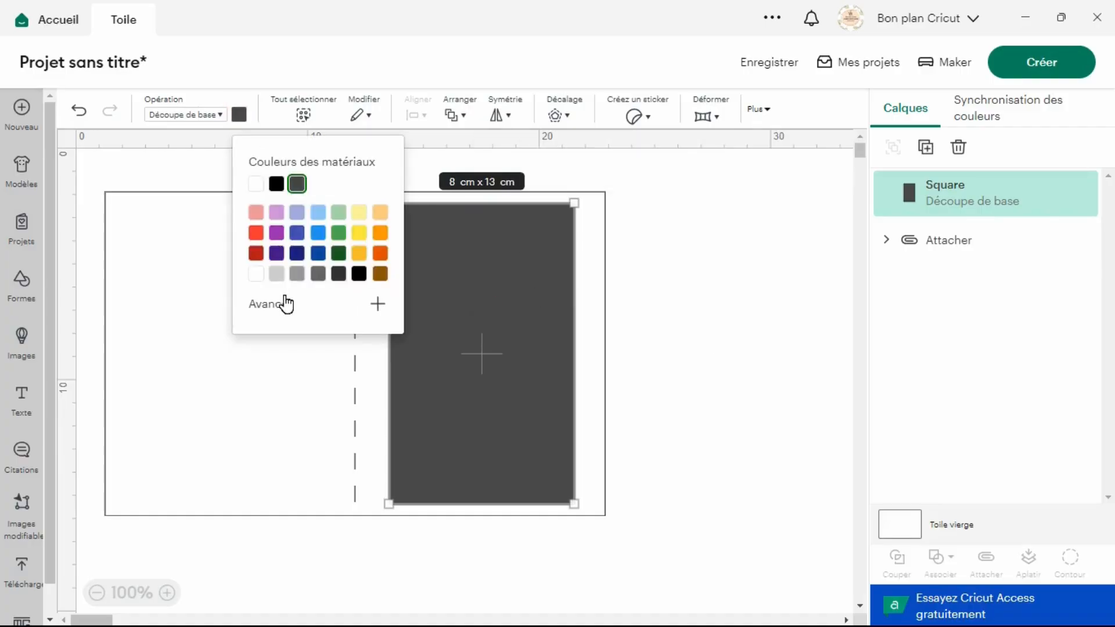
pyautogui.click(258, 236)
pyautogui.click(652, 274)
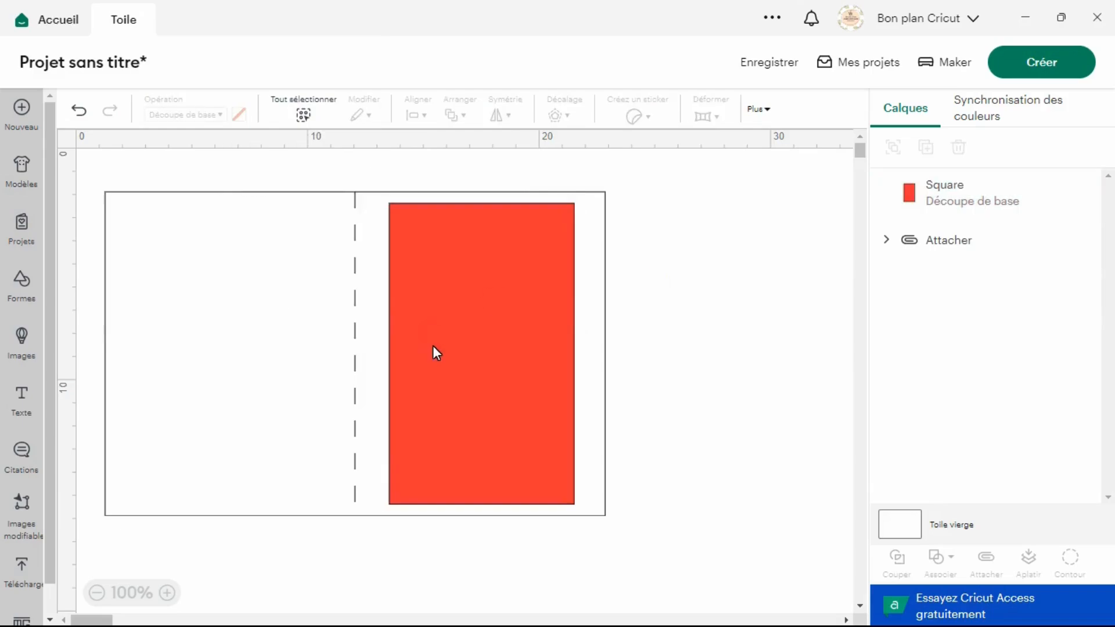
pyautogui.click(437, 346)
pyautogui.moveTo(438, 346); pyautogui.dragTo(668, 346)
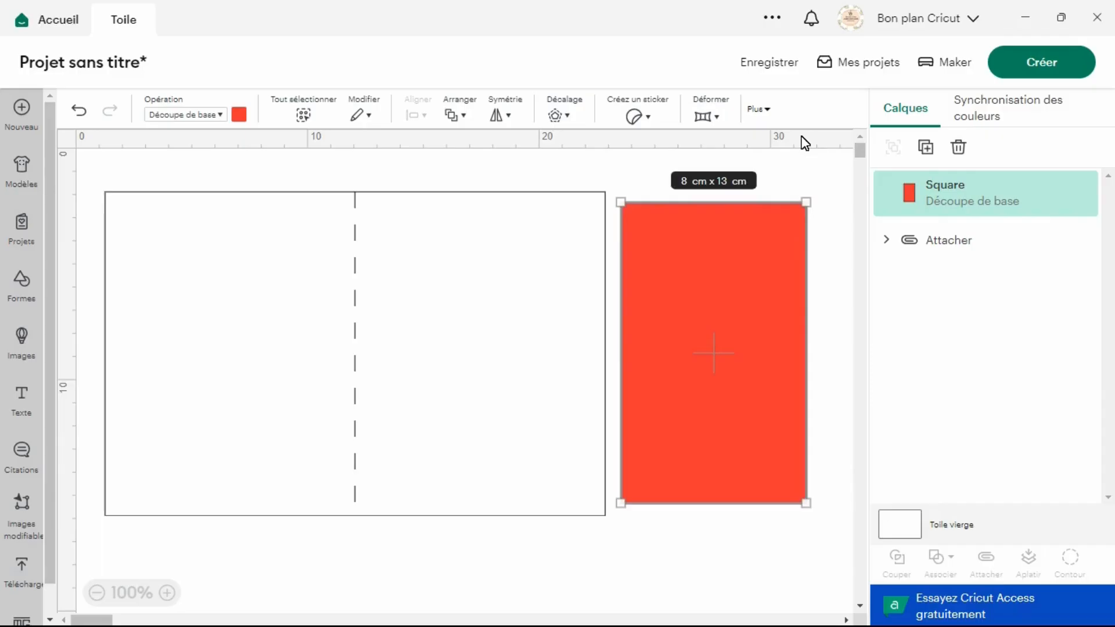
# - Search the image library for "insert" with the results limited to free images (Gratuit)
pyautogui.click(34, 341)
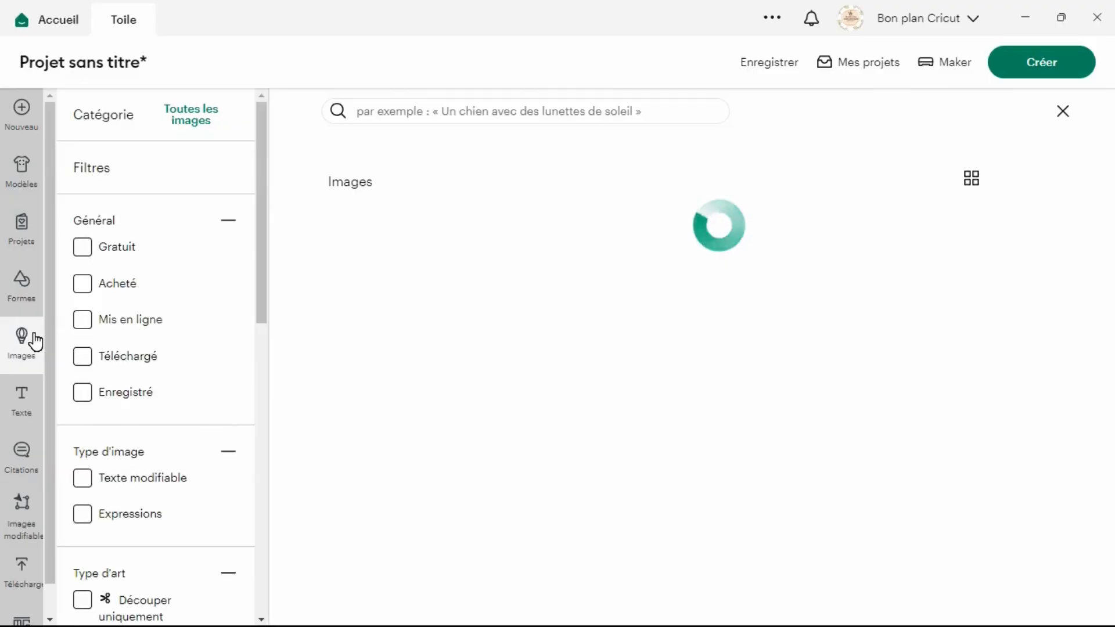
pyautogui.click(86, 248)
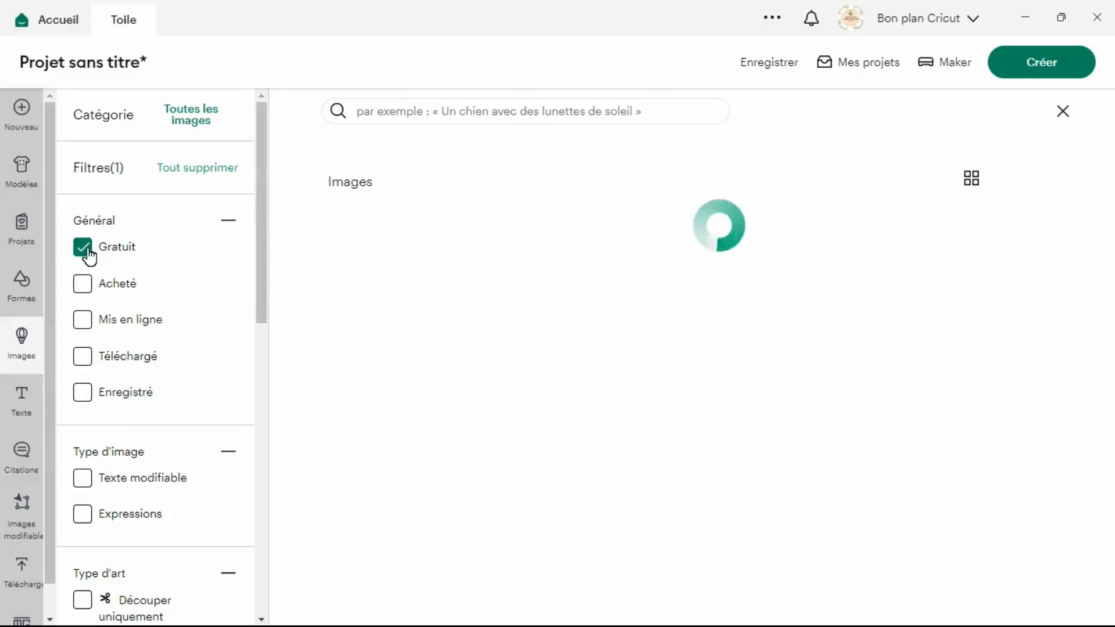
pyautogui.click(409, 108)
pyautogui.write('i')
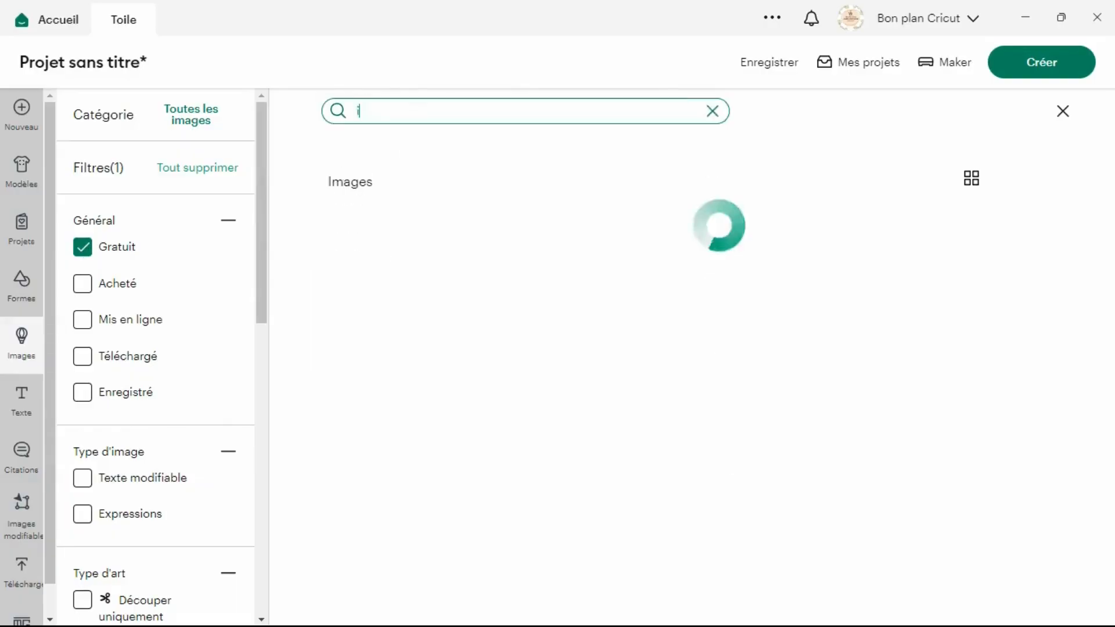
pyautogui.write('nsert')
pyautogui.press('Return')
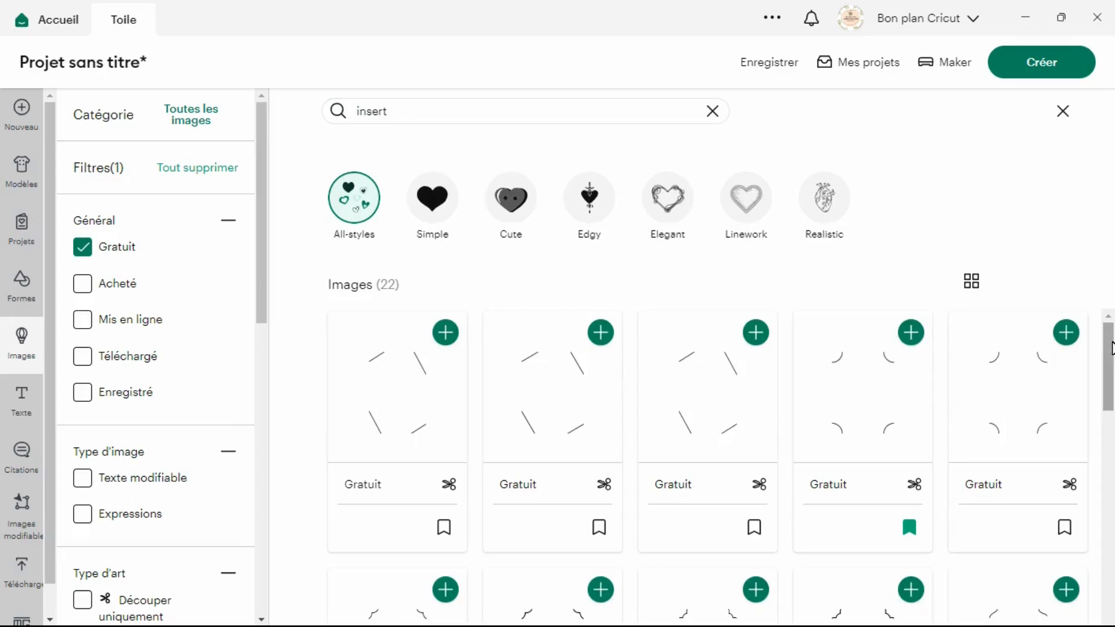
# - Add the free "Insert Card Corner Cuts" image with double-curved corners to the canvas and return to the canvas
pyautogui.moveTo(1109, 346); pyautogui.dragTo(1111, 377)
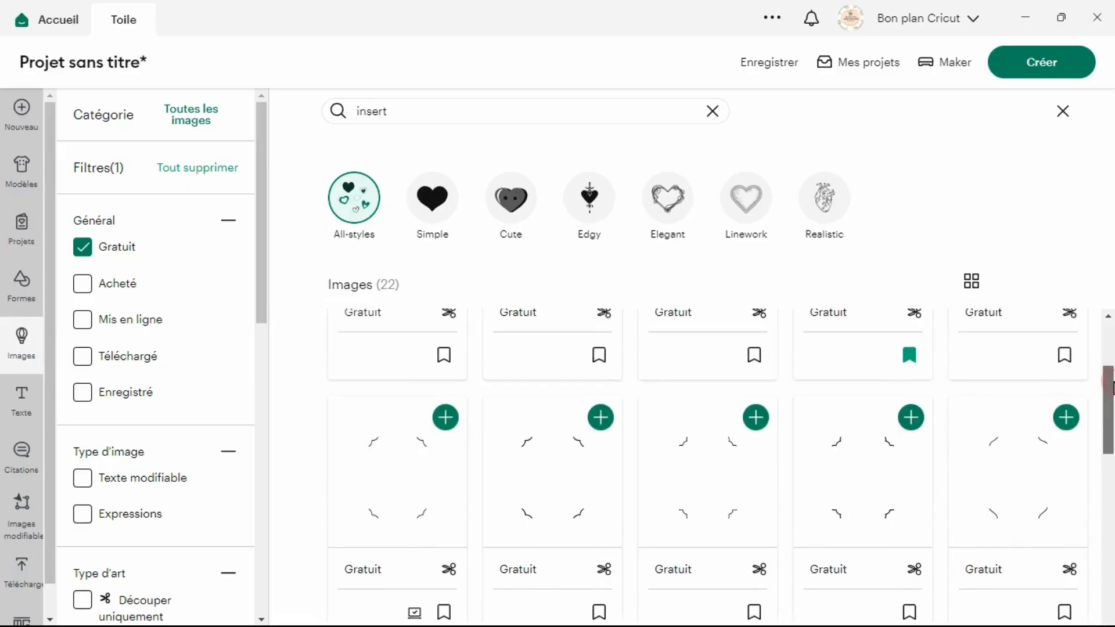
pyautogui.click(372, 476)
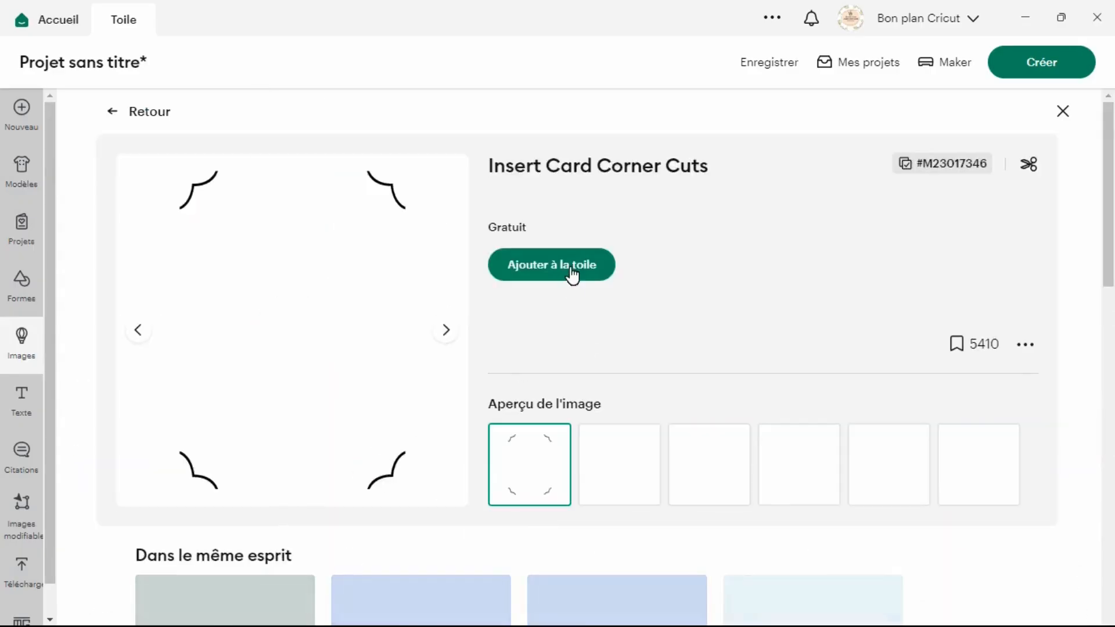
pyautogui.click(571, 270)
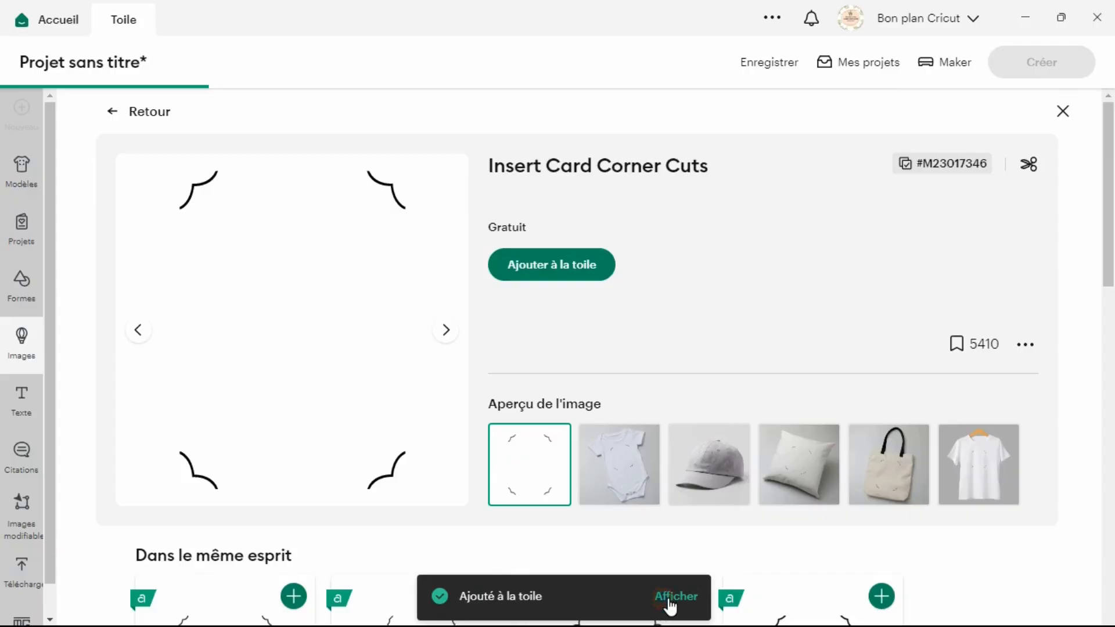
pyautogui.click(669, 601)
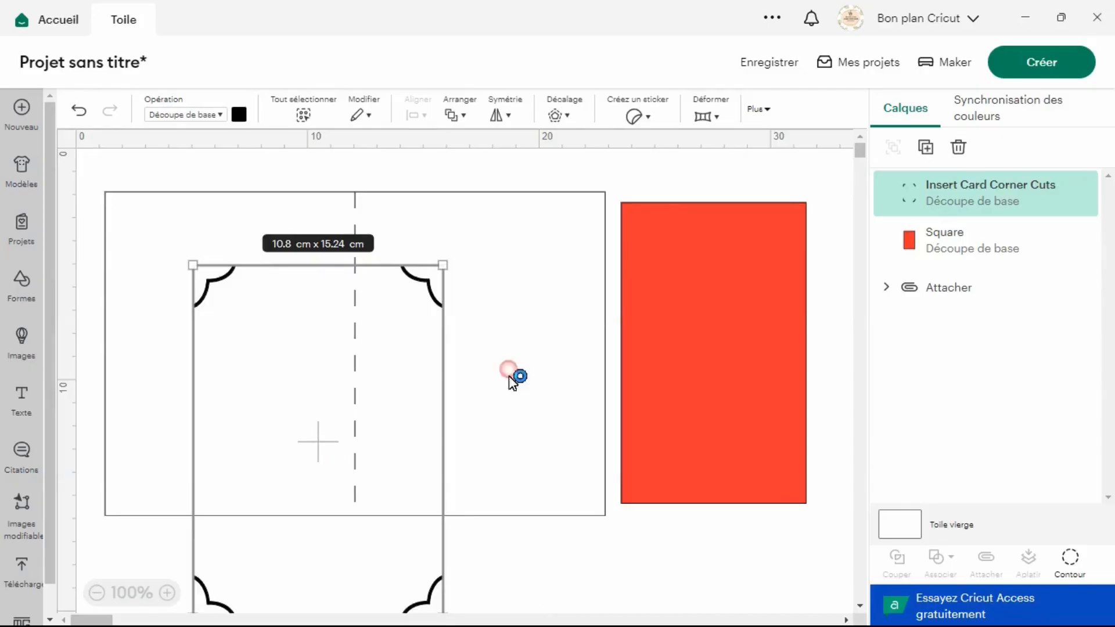
# - Move the corner cuts onto the card's right half, unlock their proportions and size them 13.2 cm wide by 8.3 cm high
pyautogui.moveTo(512, 375)
pyautogui.mouseDown()
pyautogui.moveTo(513, 403)
pyautogui.moveTo(505, 392)
pyautogui.mouseUp()
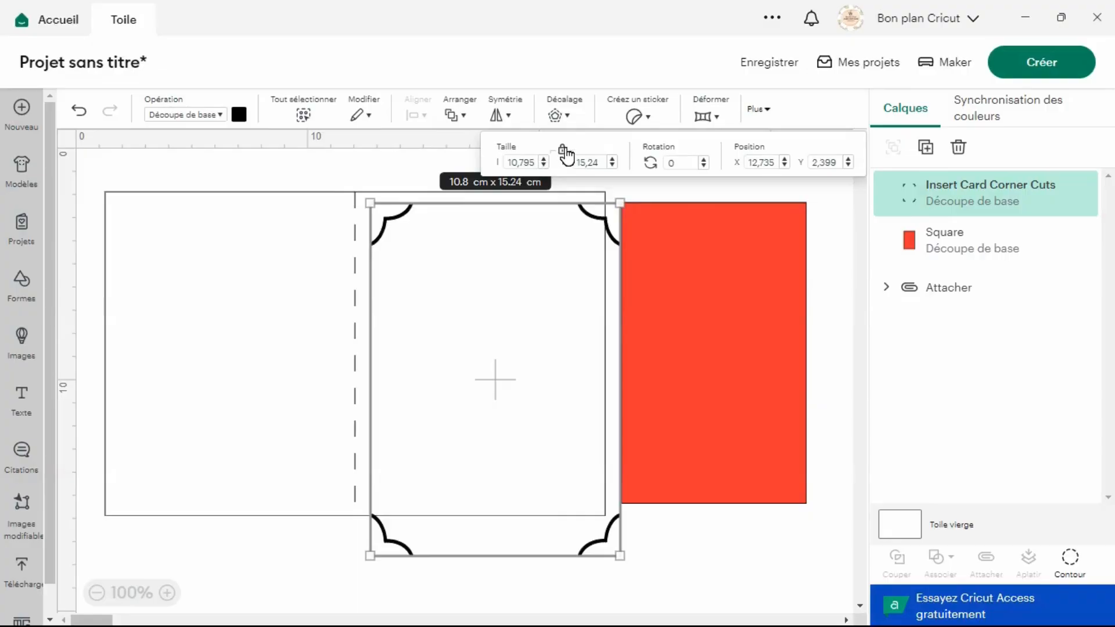
pyautogui.click(562, 149)
pyautogui.click(518, 162)
pyautogui.click(589, 163)
pyautogui.doubleClick(587, 163)
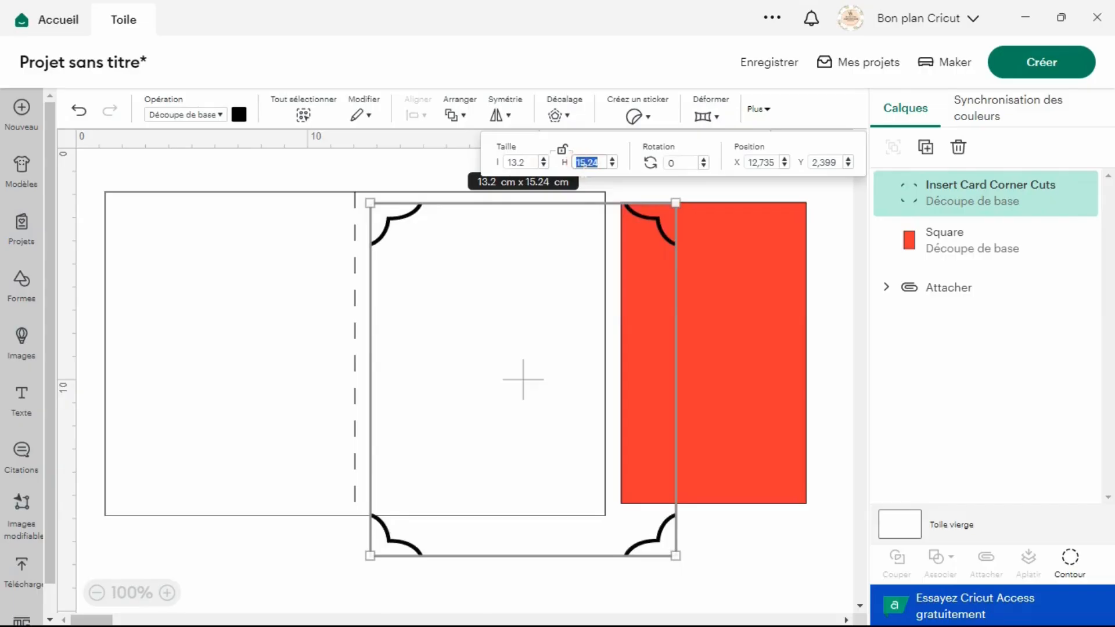
pyautogui.write('8.3')
# - Resize the corner cuts to 8.3 cm wide by 13.2 cm high and centre them on the card's right half
pyautogui.doubleClick(511, 162)
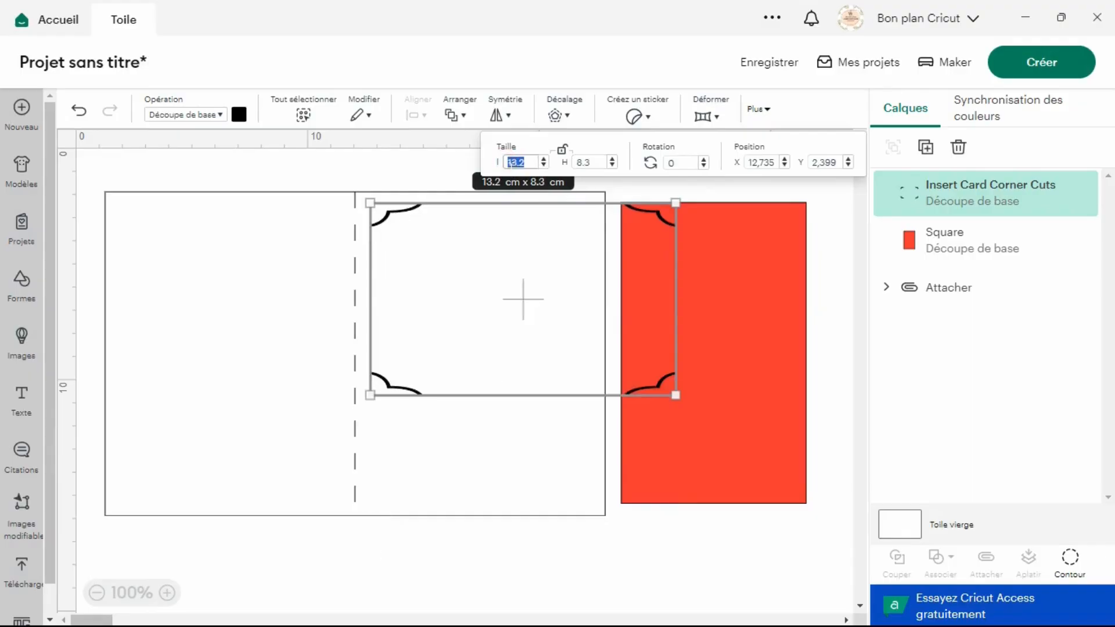
pyautogui.write('8.3')
pyautogui.press('Tab')
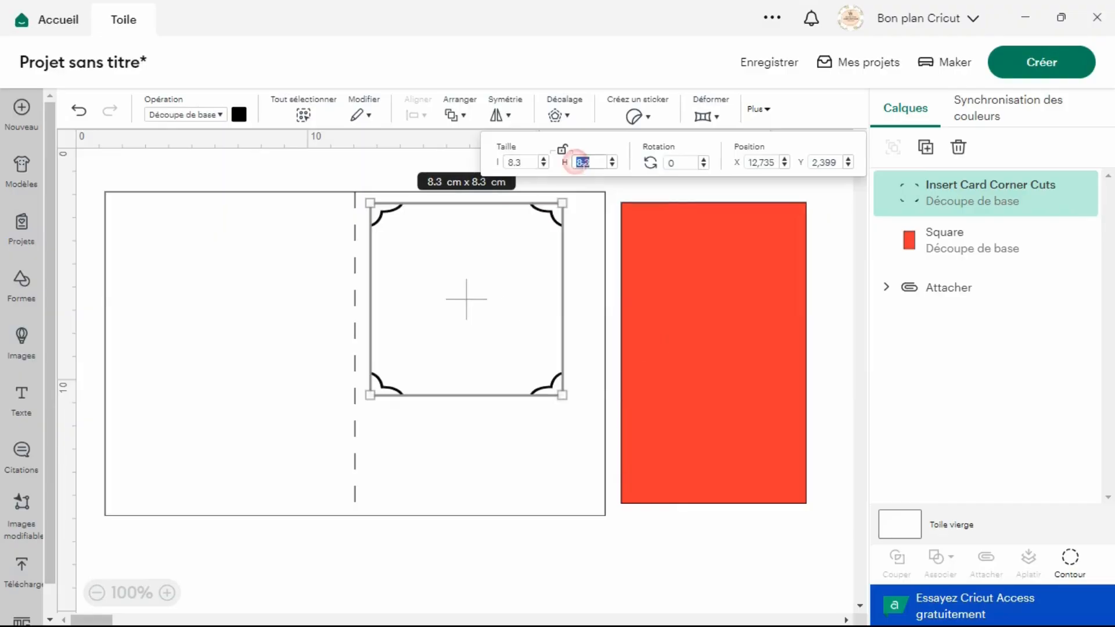
pyautogui.write('13.2')
pyautogui.press('Return')
pyautogui.moveTo(494, 293); pyautogui.dragTo(505, 294)
pyautogui.click(869, 340)
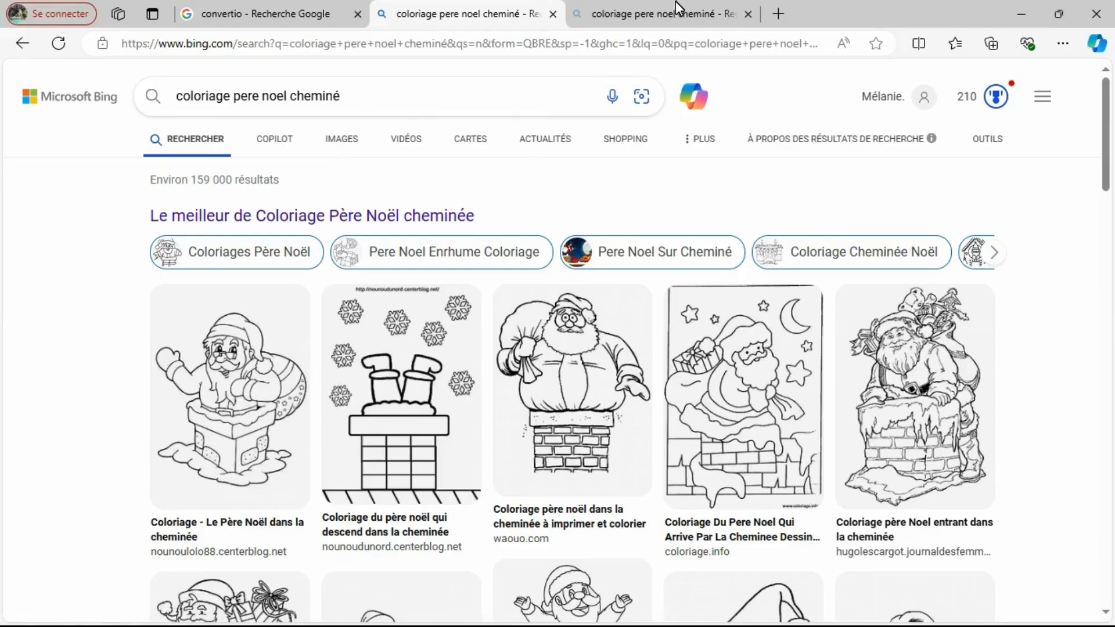
# - In the browser's "coloriage pere noel cheminé" image results, find the Santa placing his sack in a snowy chimney and open its Freepik page
pyautogui.click(700, 23)
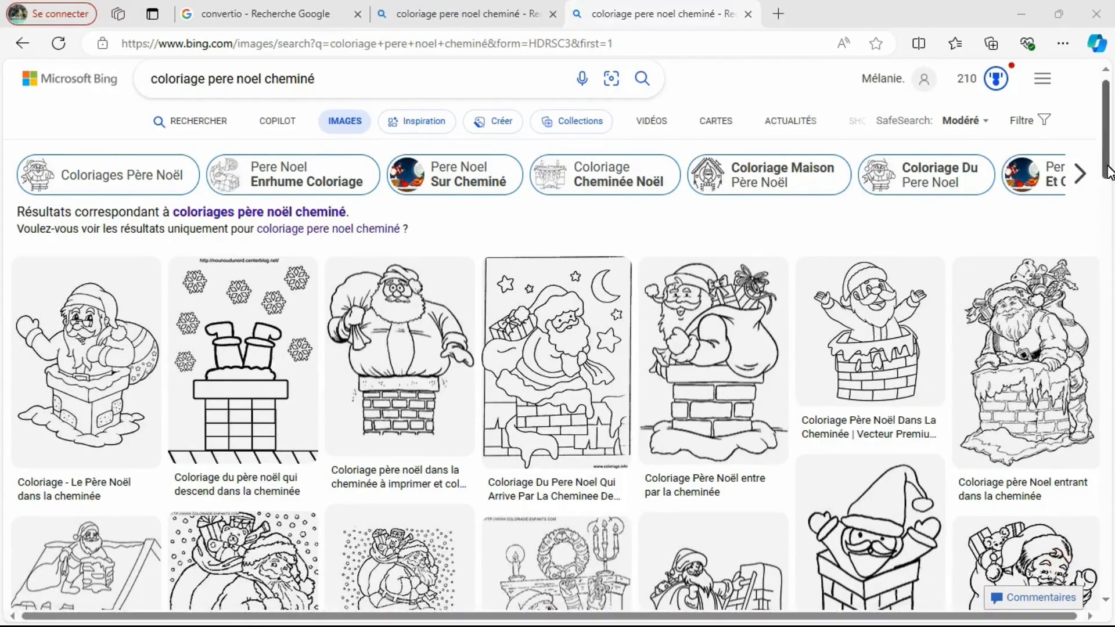
pyautogui.scroll(-1, 1105, 190)
pyautogui.moveTo(1110, 186); pyautogui.dragTo(1113, 262)
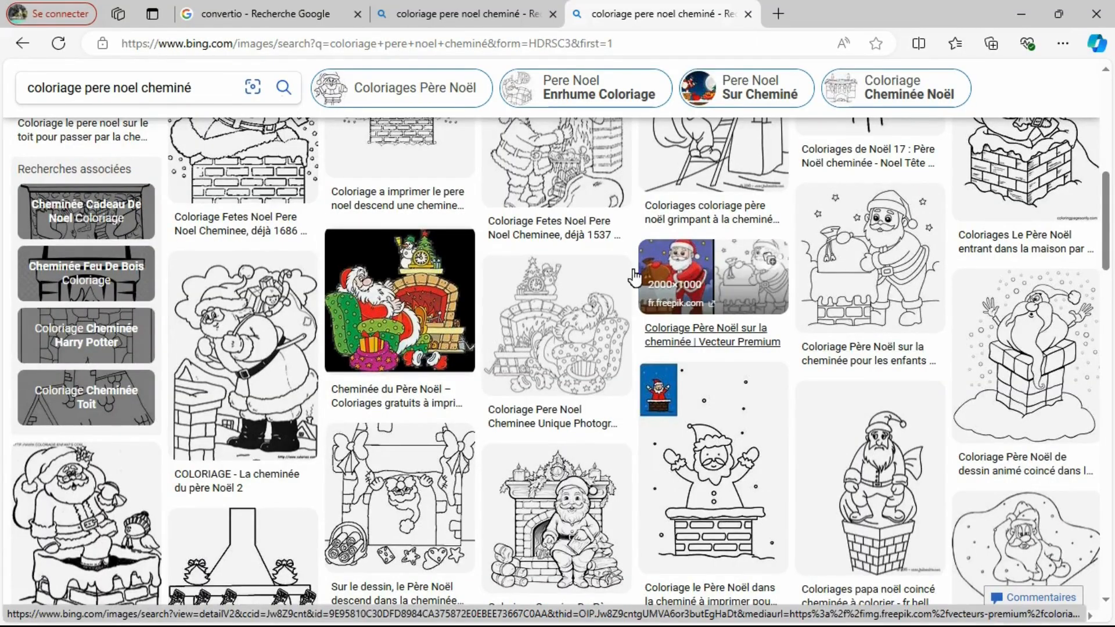
pyautogui.click(887, 270)
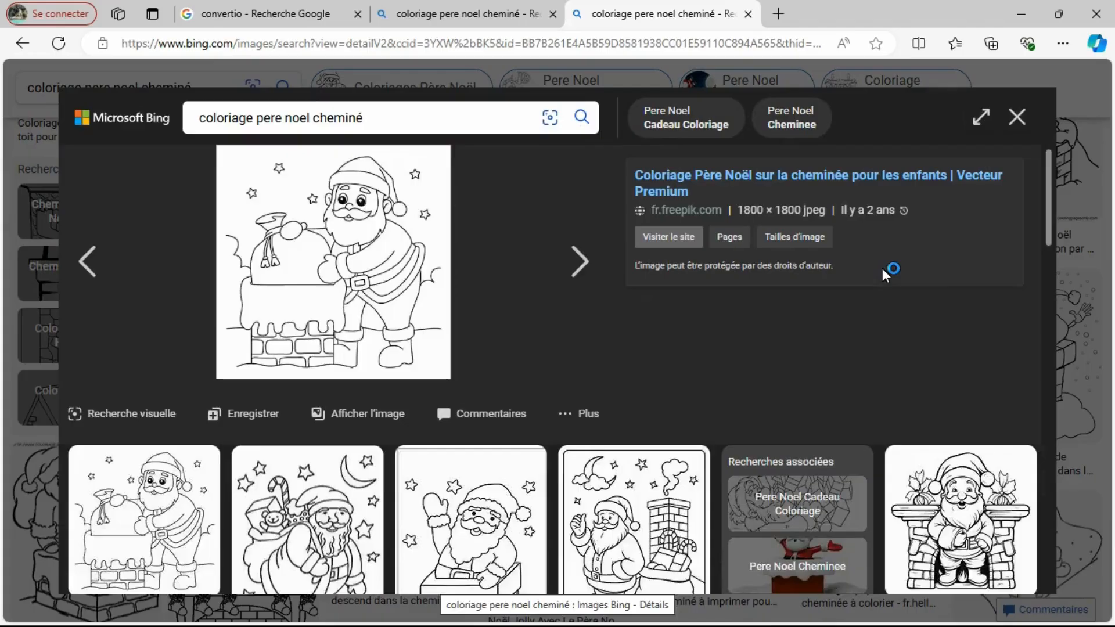
pyautogui.click(667, 237)
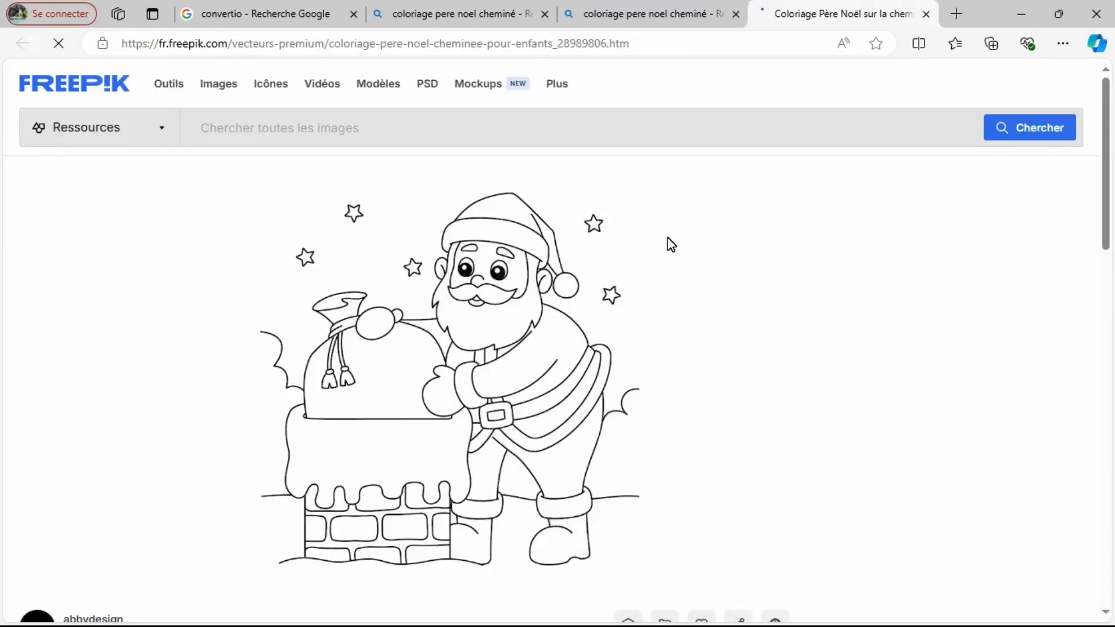
# - Save the Santa colouring image from the Freepik page to the Bureau folder under its suggested file name
pyautogui.rightClick(479, 318)
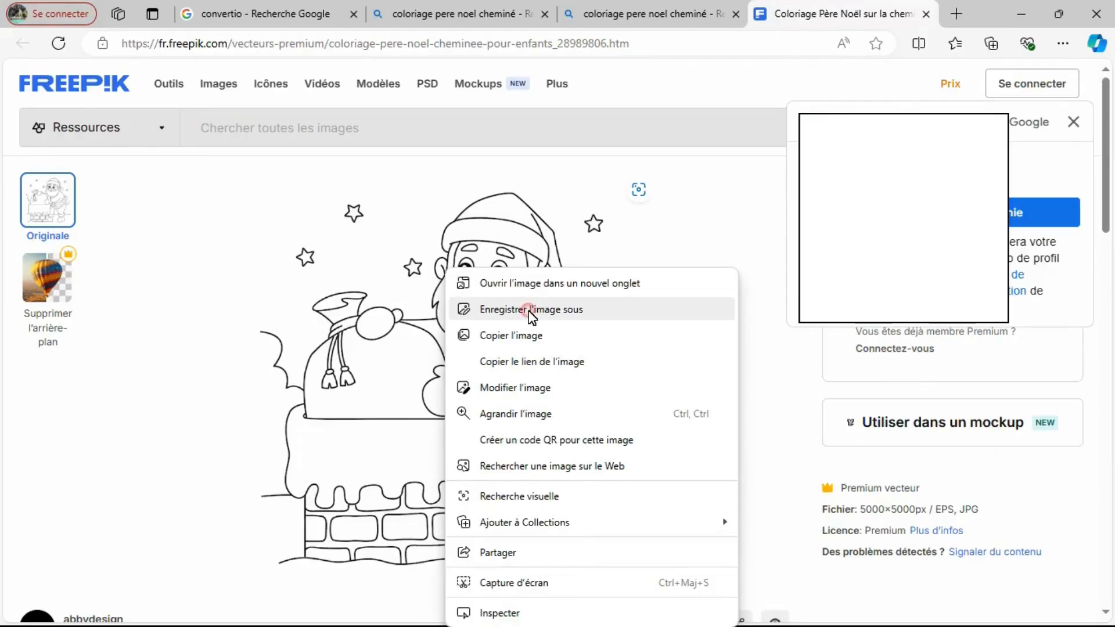
pyautogui.click(530, 313)
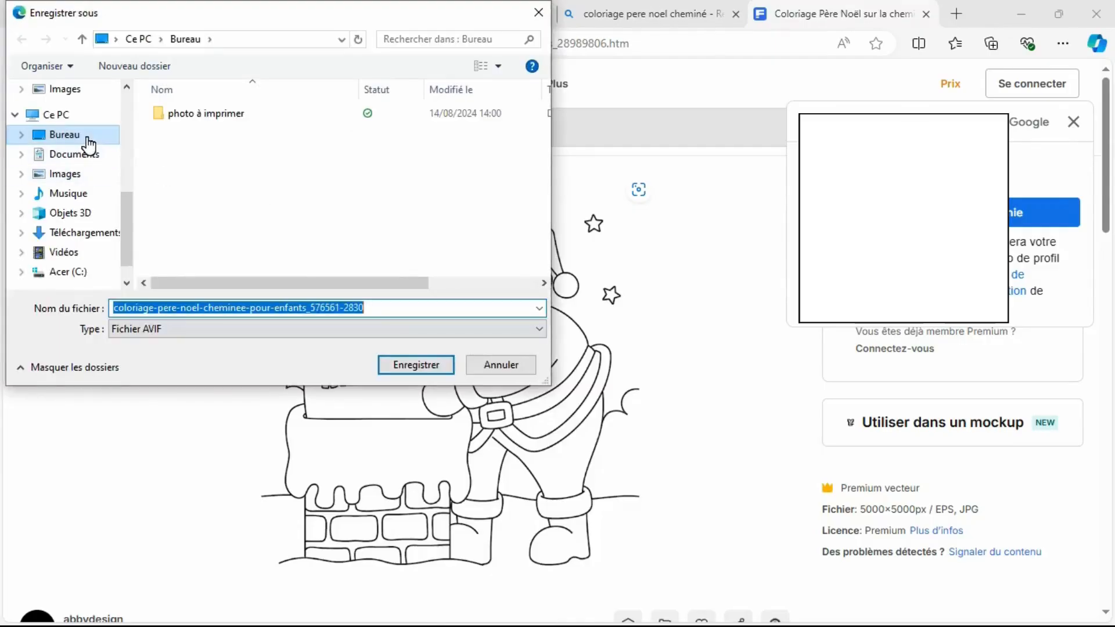
pyautogui.click(406, 370)
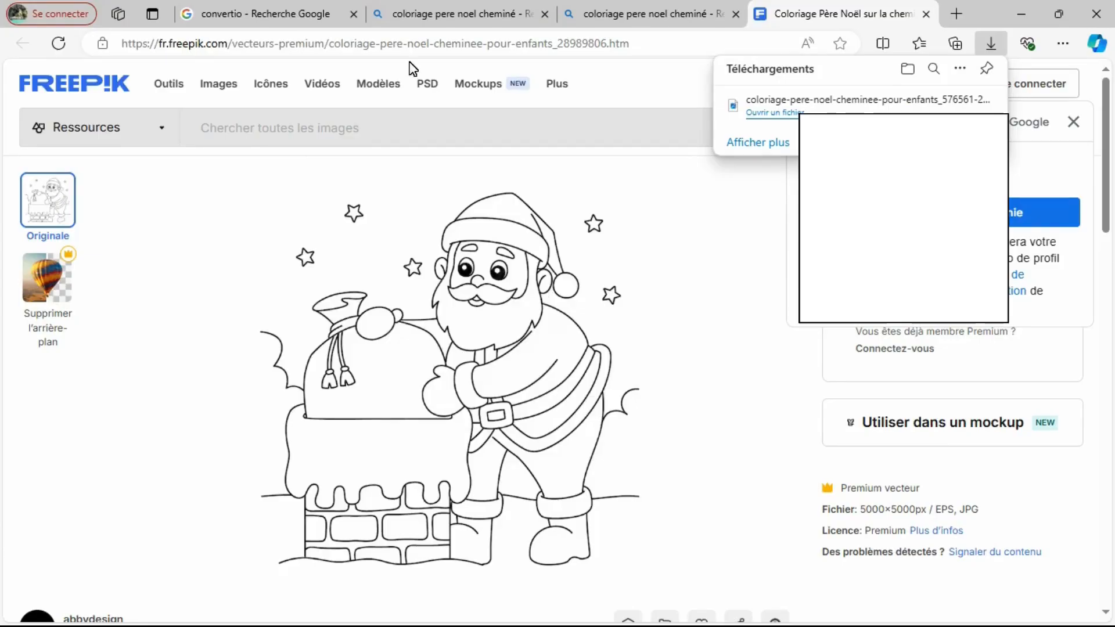
# - Open the Convertio file converter from the Google results and load the saved Santa colouring image from the Bureau folder
pyautogui.click(283, 16)
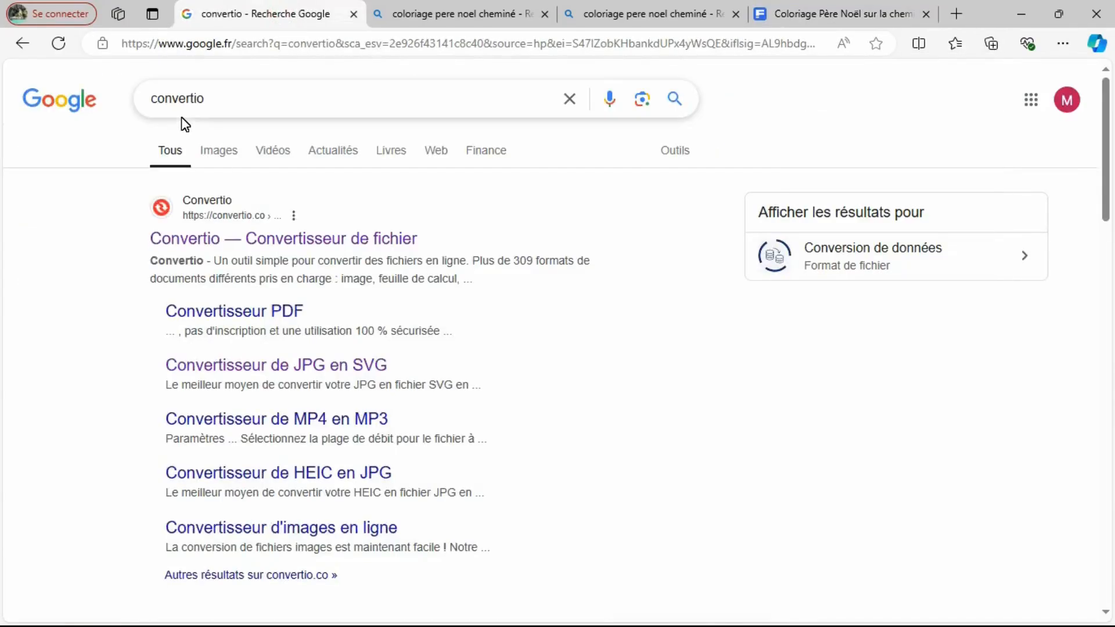
pyautogui.click(298, 248)
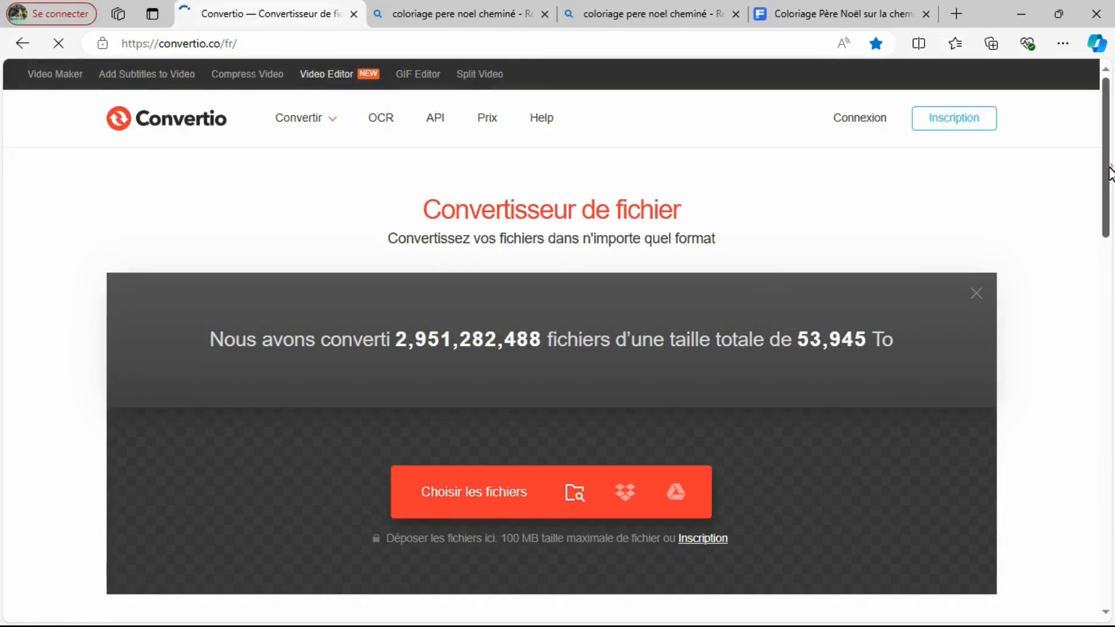
pyautogui.moveTo(1110, 169); pyautogui.dragTo(1110, 207)
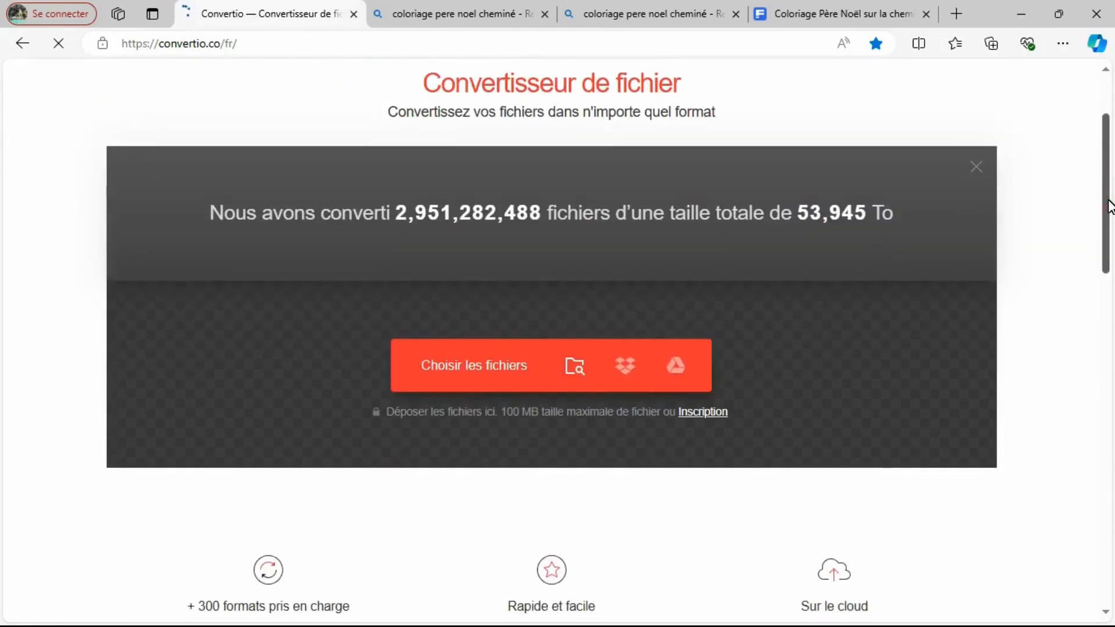
pyautogui.click(465, 376)
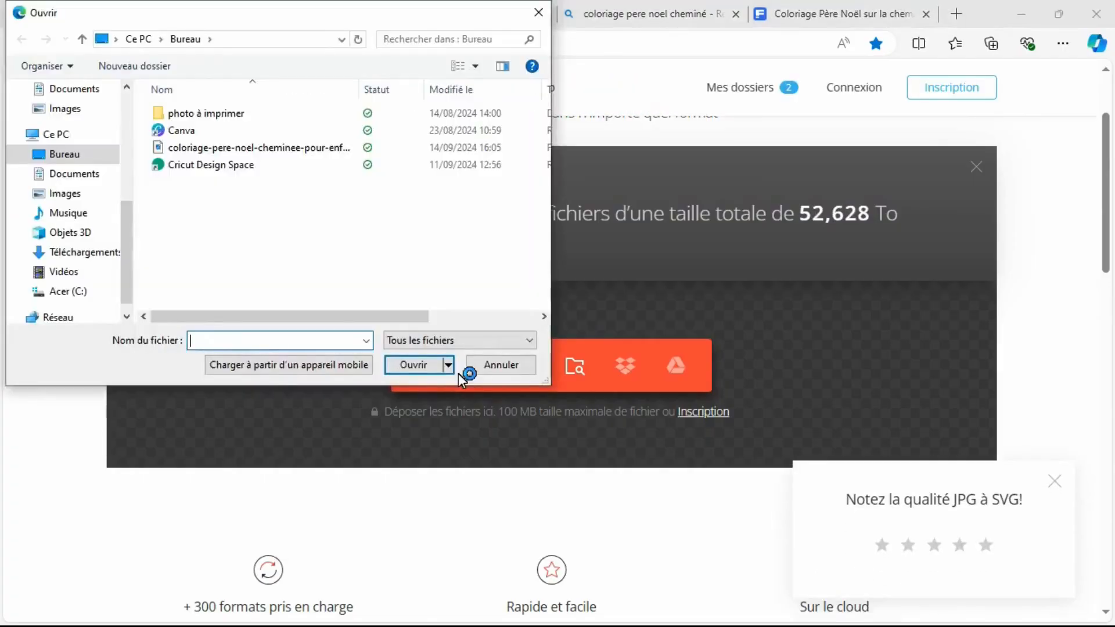
pyautogui.click(76, 156)
pyautogui.click(220, 148)
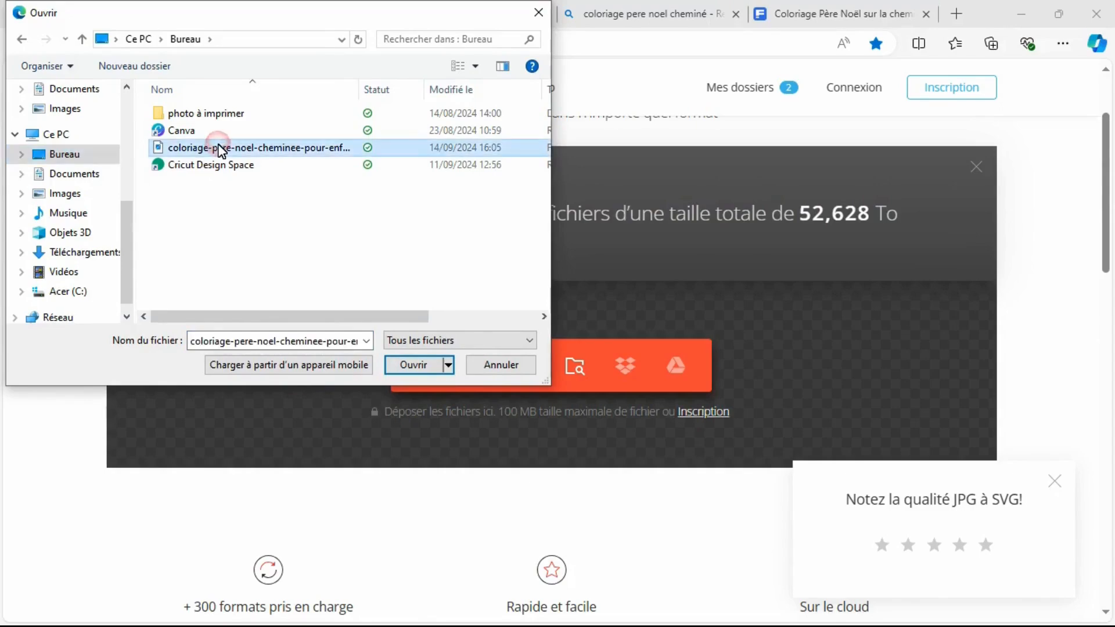
pyautogui.click(405, 370)
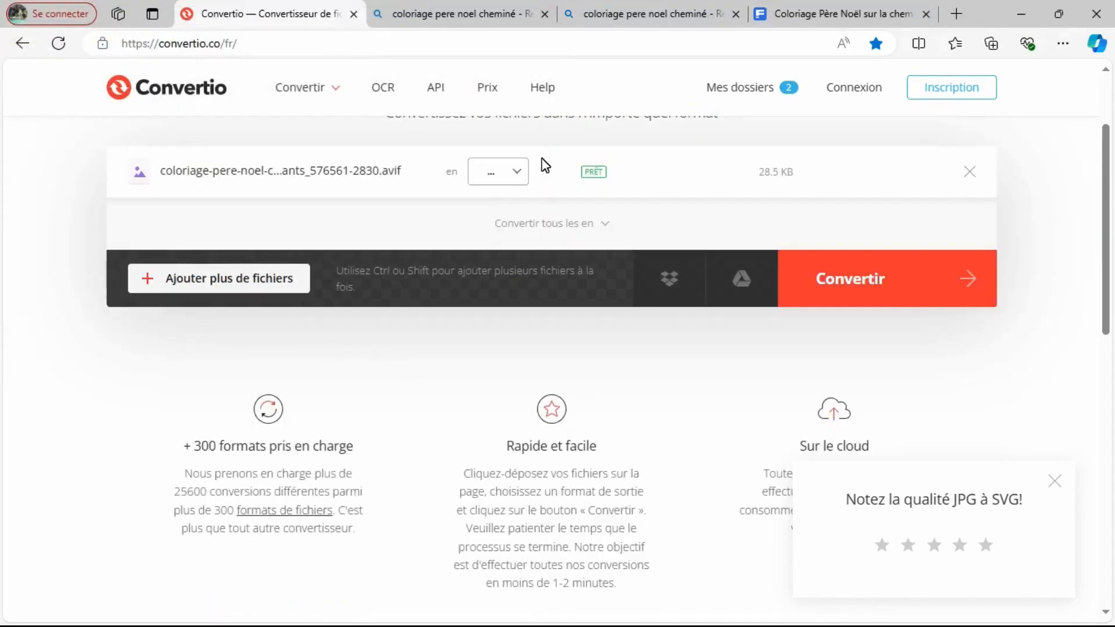
# - Convert the Santa colouring image from AVIF to SVG and download the converted file
pyautogui.click(510, 179)
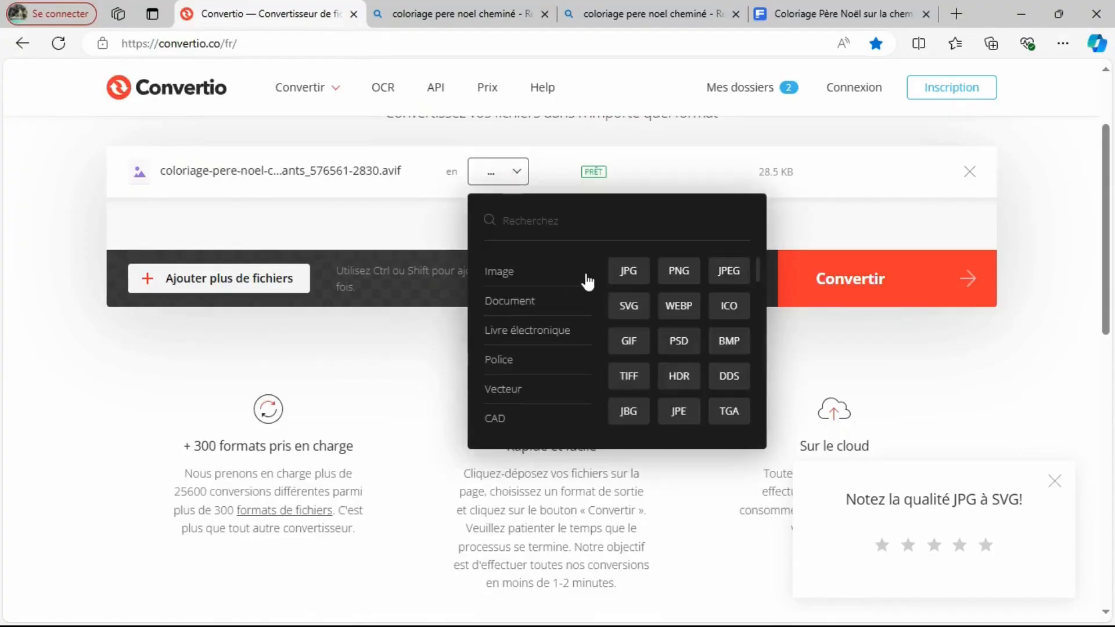
pyautogui.click(639, 317)
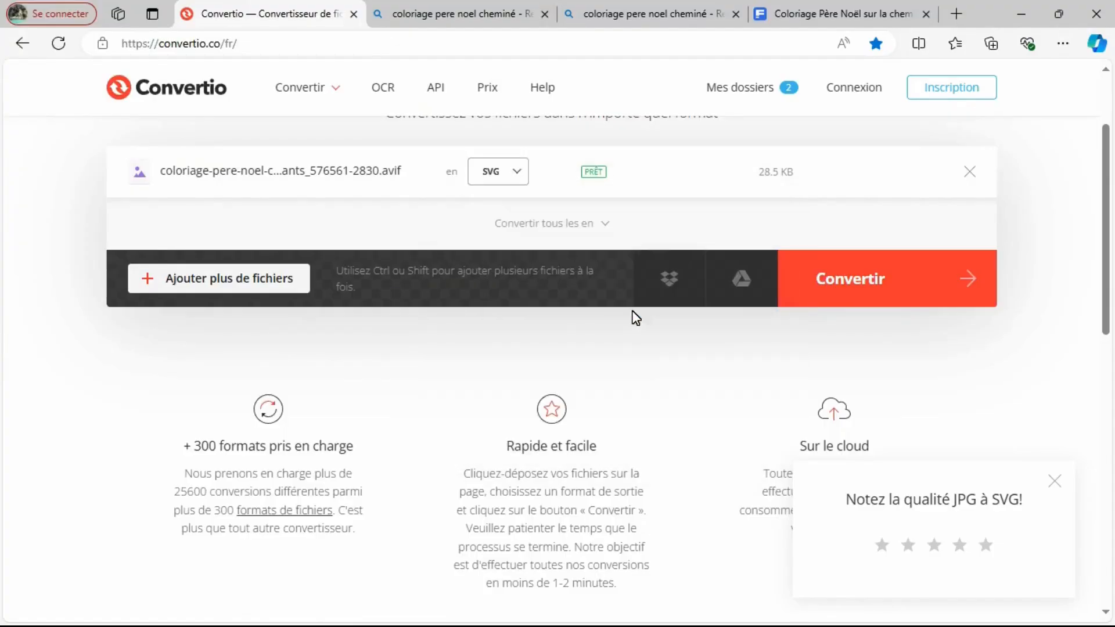
pyautogui.click(892, 292)
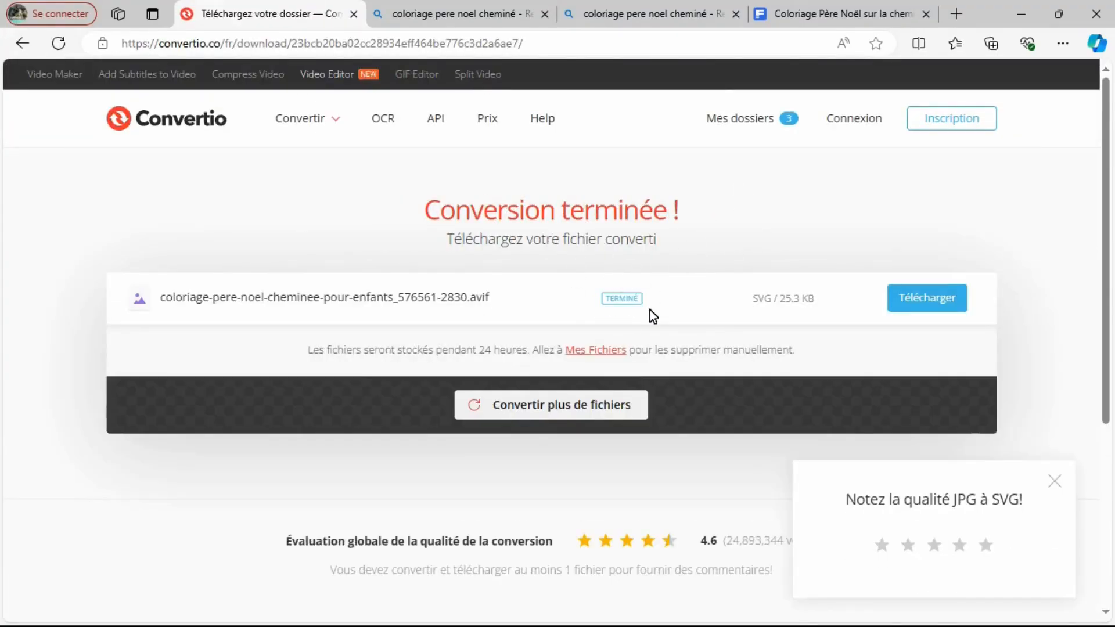
pyautogui.click(948, 304)
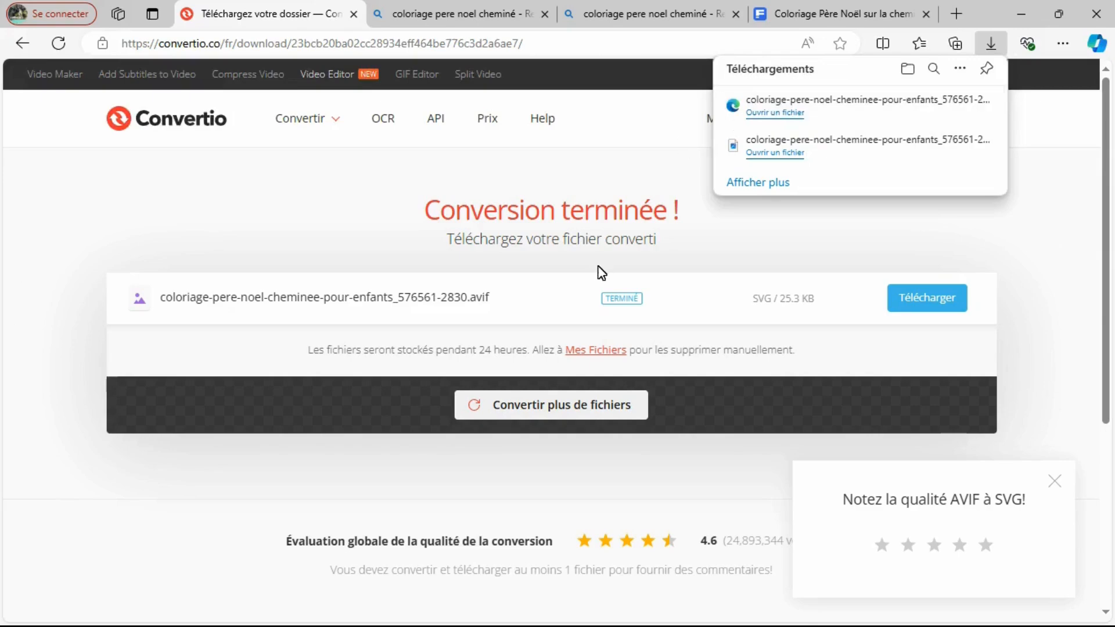
# - Switch back to Cricut Design Space and start uploading a new image by browsing for a file
pyautogui.click(1017, 21)
pyautogui.click(1017, 20)
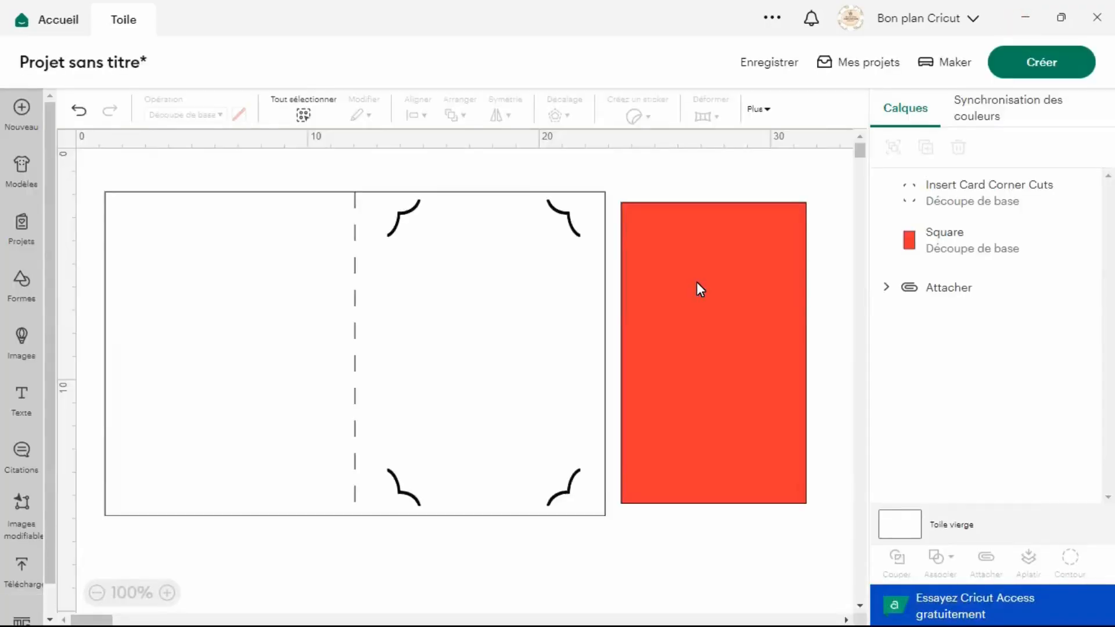
pyautogui.click(14, 577)
pyautogui.click(34, 575)
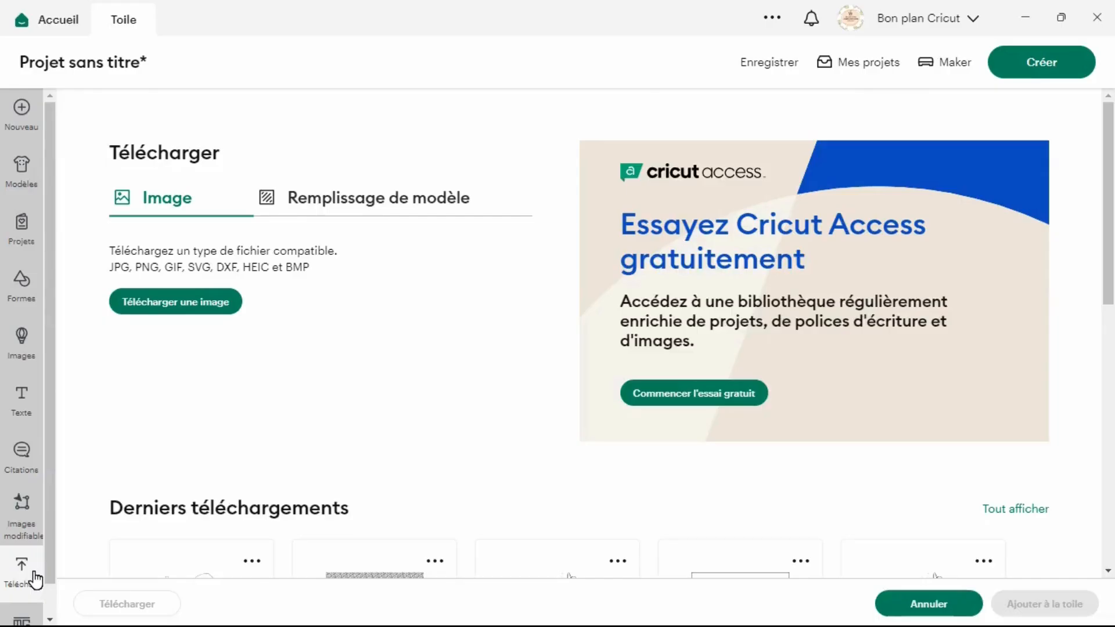
pyautogui.click(196, 303)
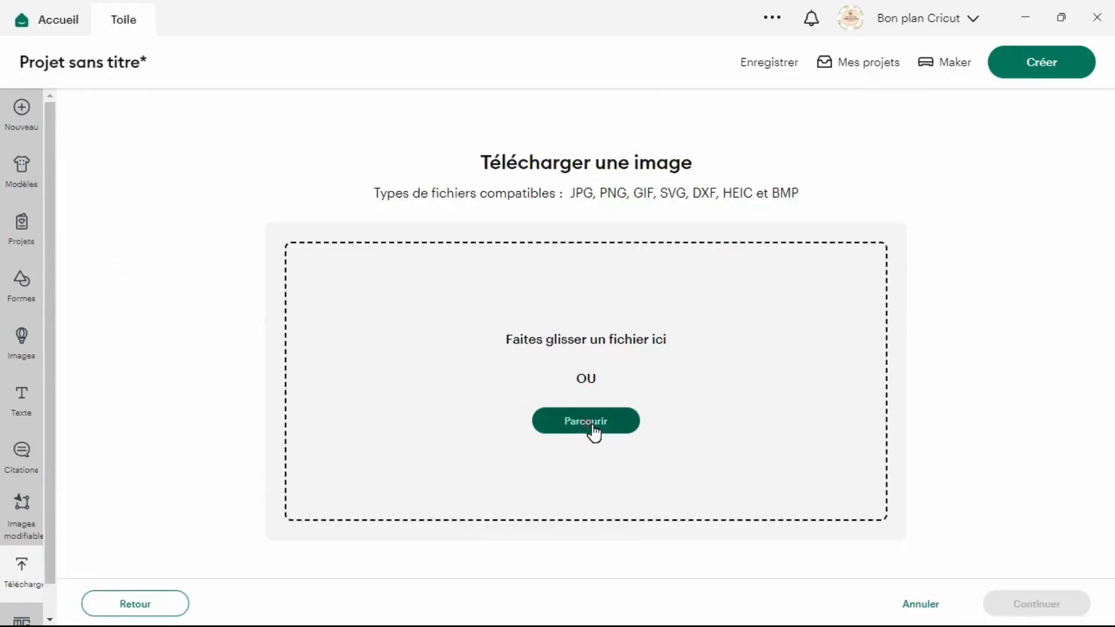
pyautogui.click(586, 421)
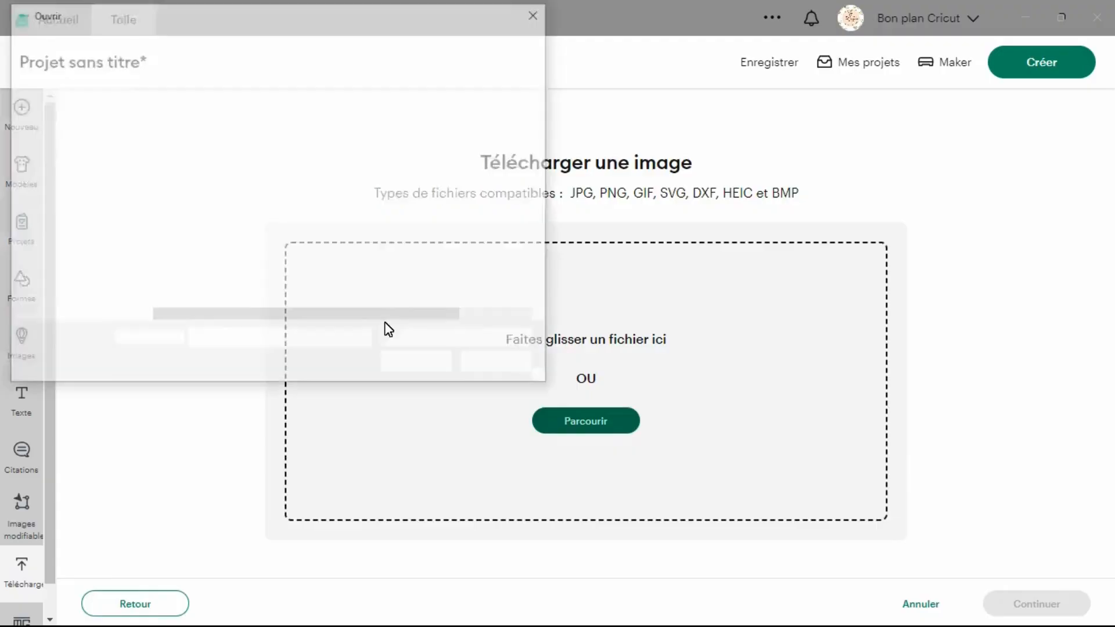
# - Load today's coloriage-pere-noel-cheminee-pour-enfants file from the Téléchargements folder as the image for upload
pyautogui.moveTo(128, 285); pyautogui.dragTo(129, 298)
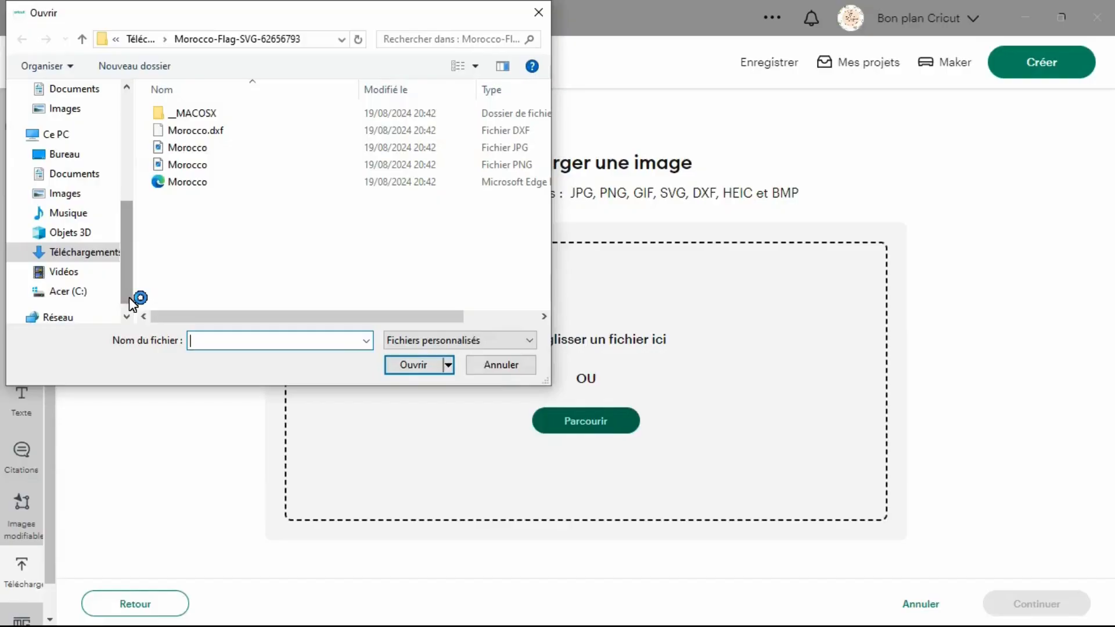
pyautogui.click(68, 254)
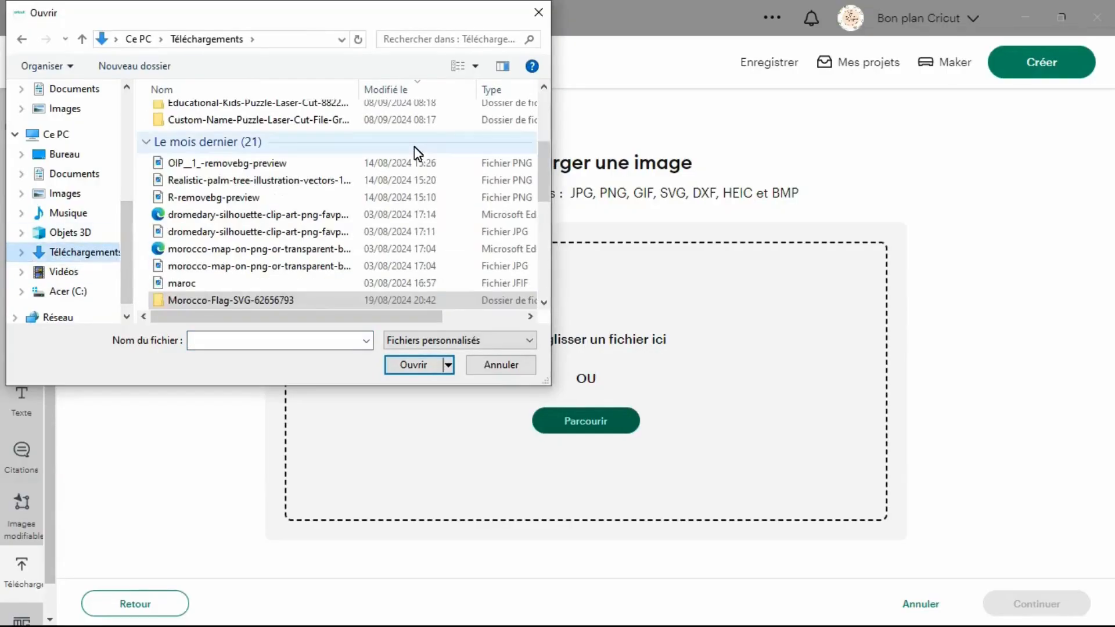
pyautogui.moveTo(547, 172); pyautogui.dragTo(549, 99)
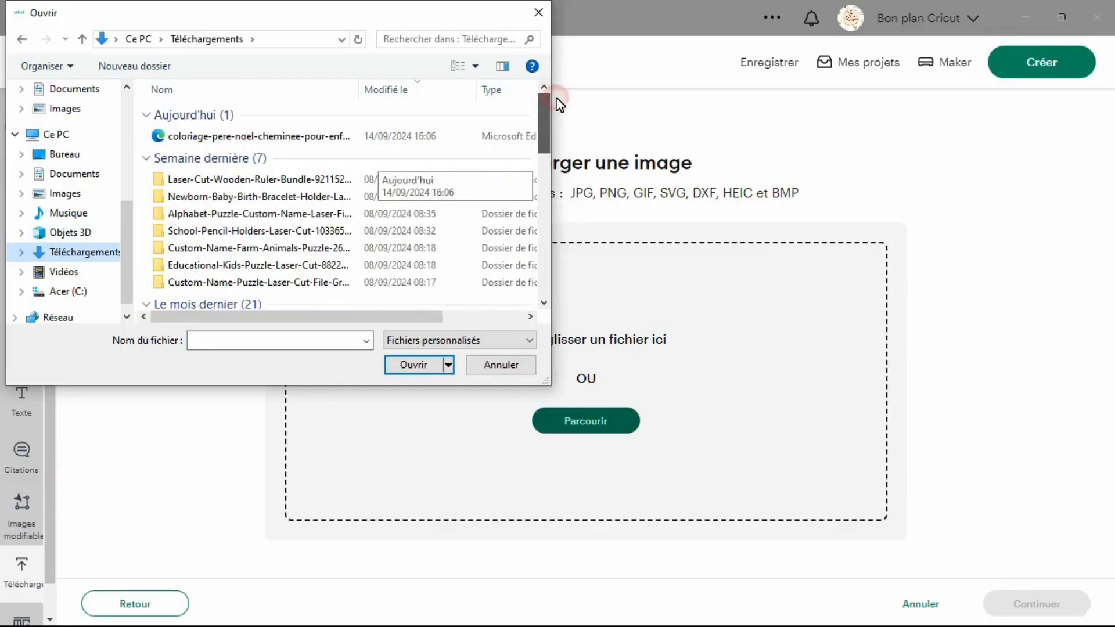
pyautogui.click(247, 138)
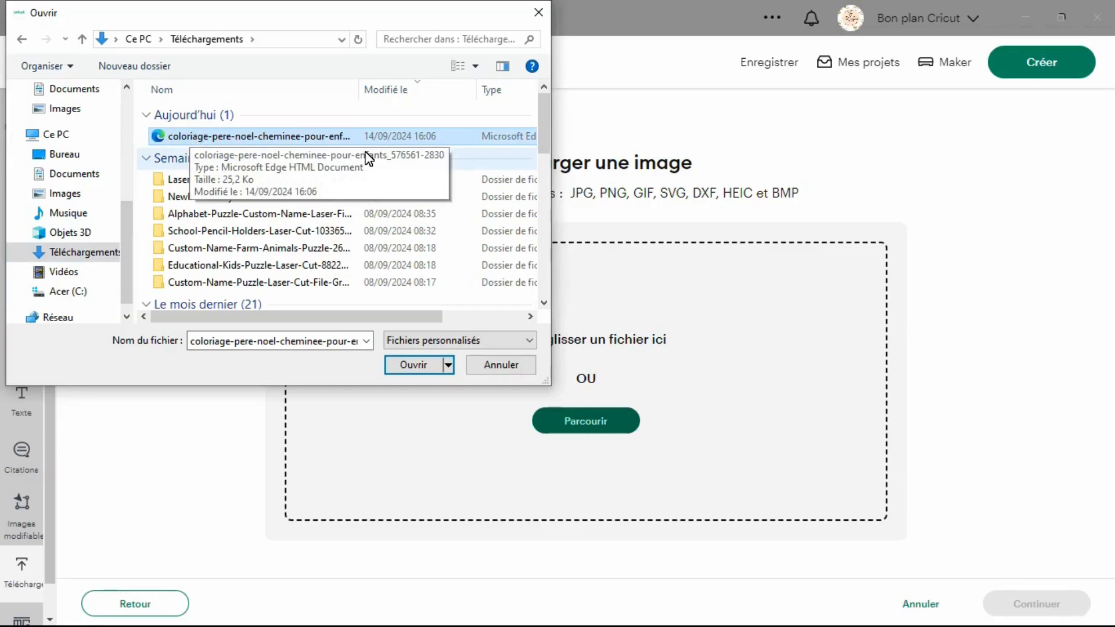
pyautogui.click(388, 365)
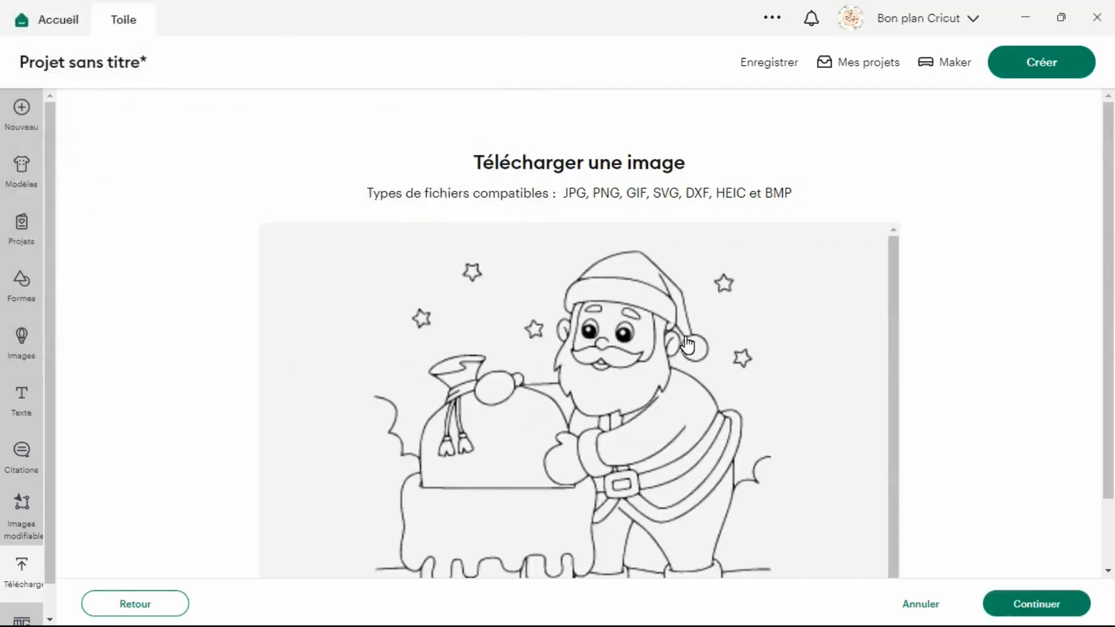
# - Upload the Santa image with its default details, add it to the canvas and move it up over the card
pyautogui.scroll(-2, 1110, 236)
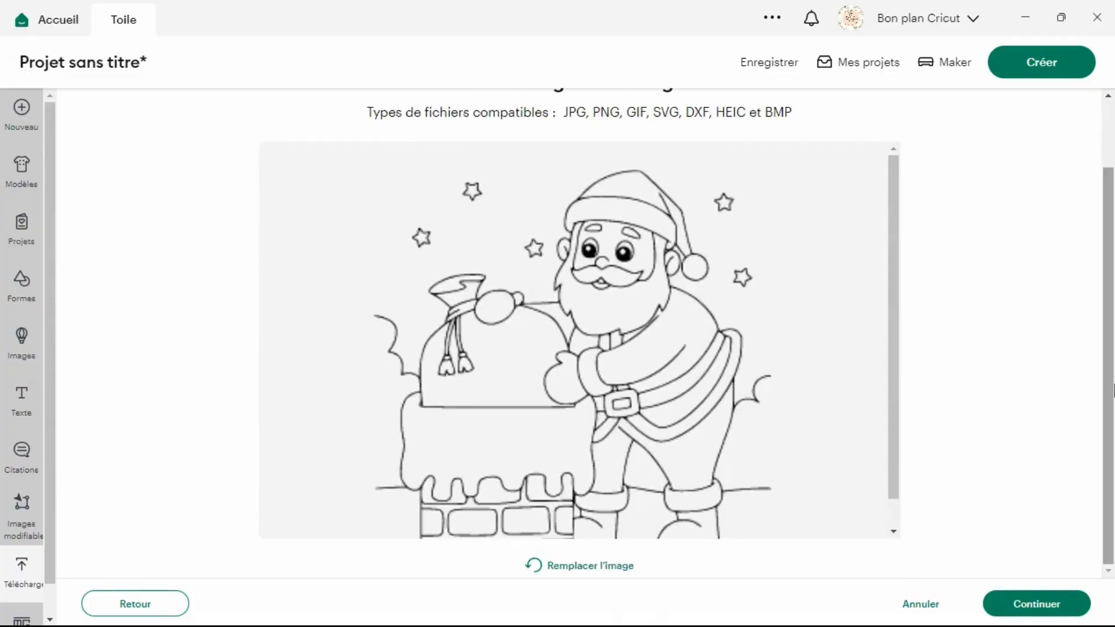
pyautogui.click(1034, 606)
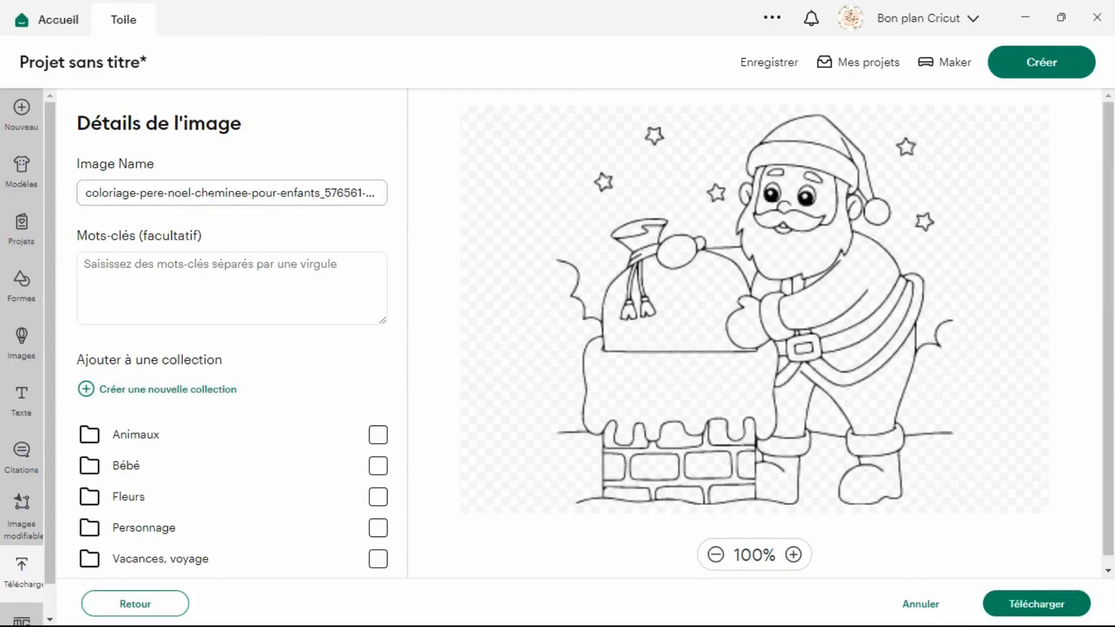
pyautogui.click(1008, 612)
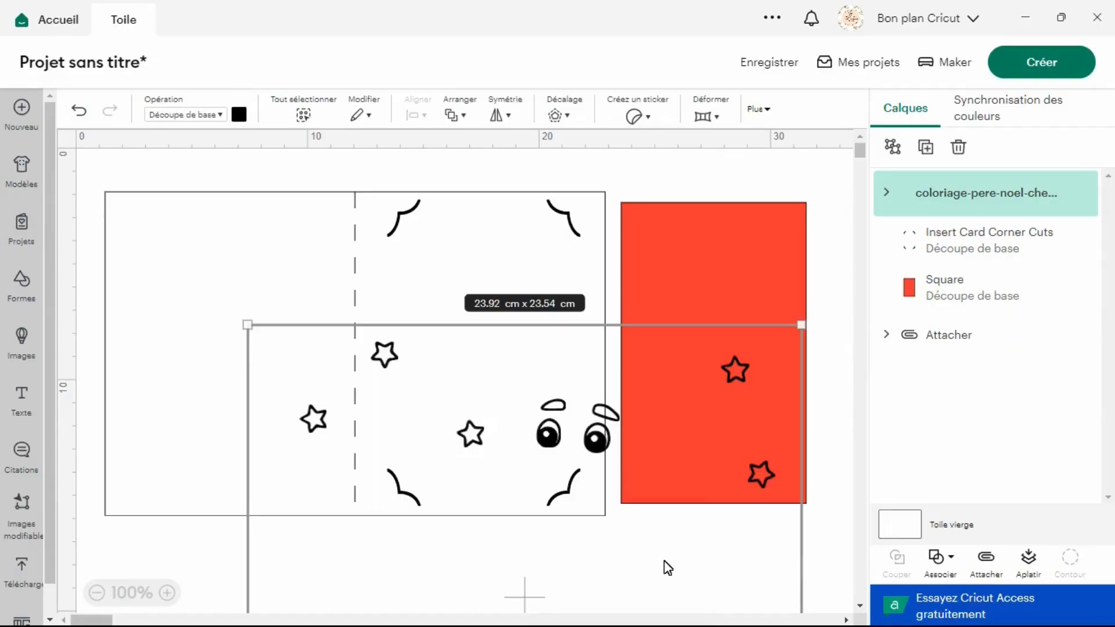
pyautogui.moveTo(655, 556); pyautogui.dragTo(614, 399)
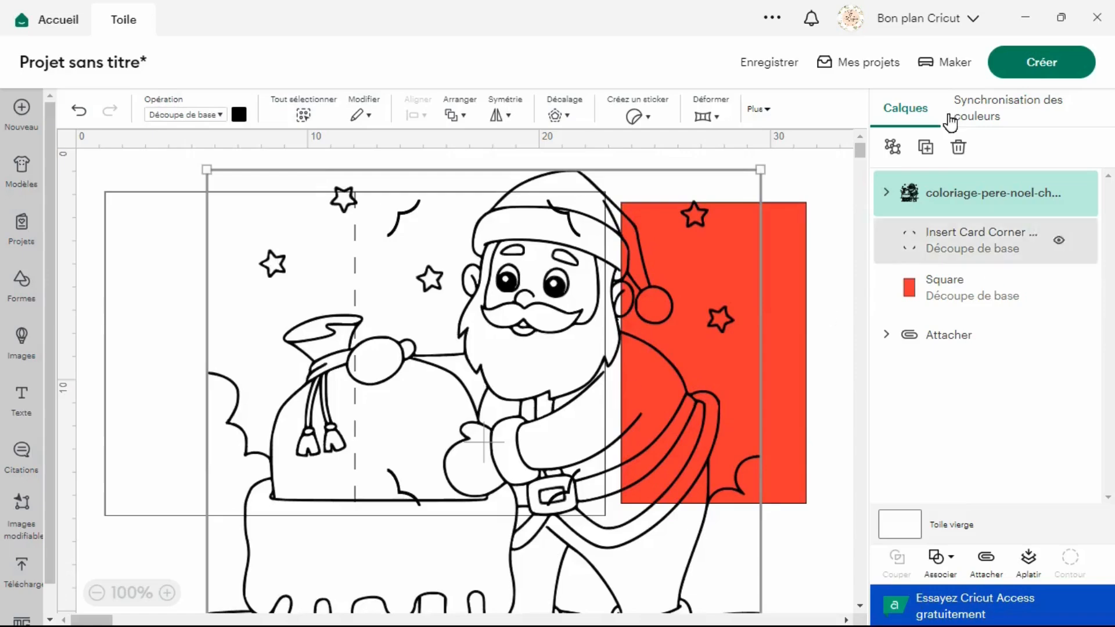
# - Resize the Santa image to 7.85 cm wide and 7.75 cm high with the proportions unlocked
pyautogui.click(760, 109)
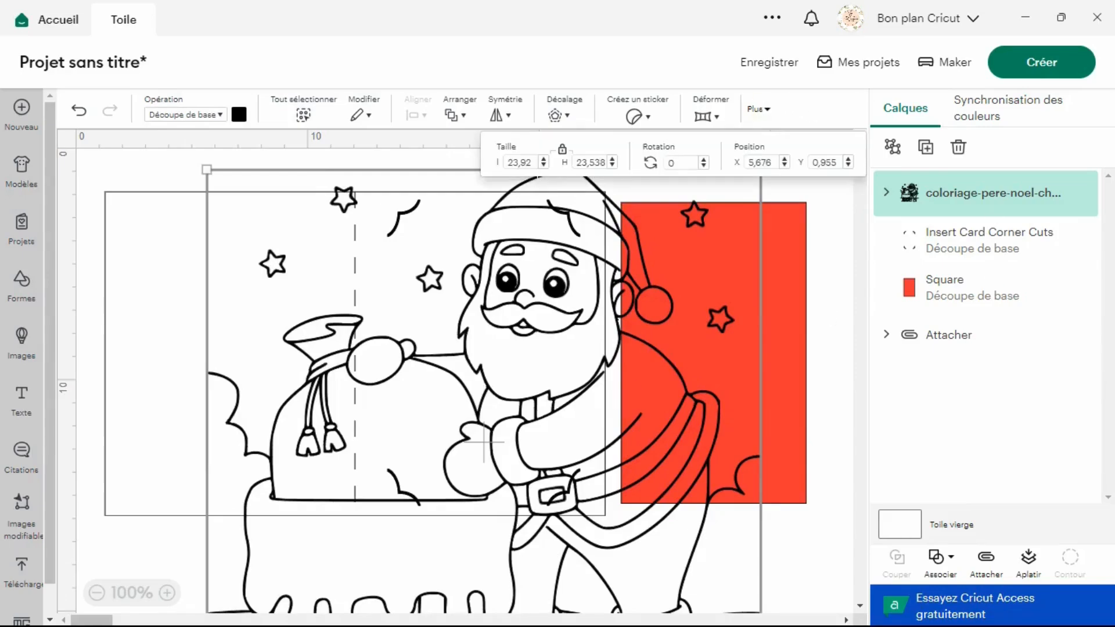
pyautogui.click(506, 160)
pyautogui.write('7.85')
pyautogui.click(563, 151)
pyautogui.moveTo(575, 162); pyautogui.dragTo(599, 161)
pyautogui.doubleClick(599, 160)
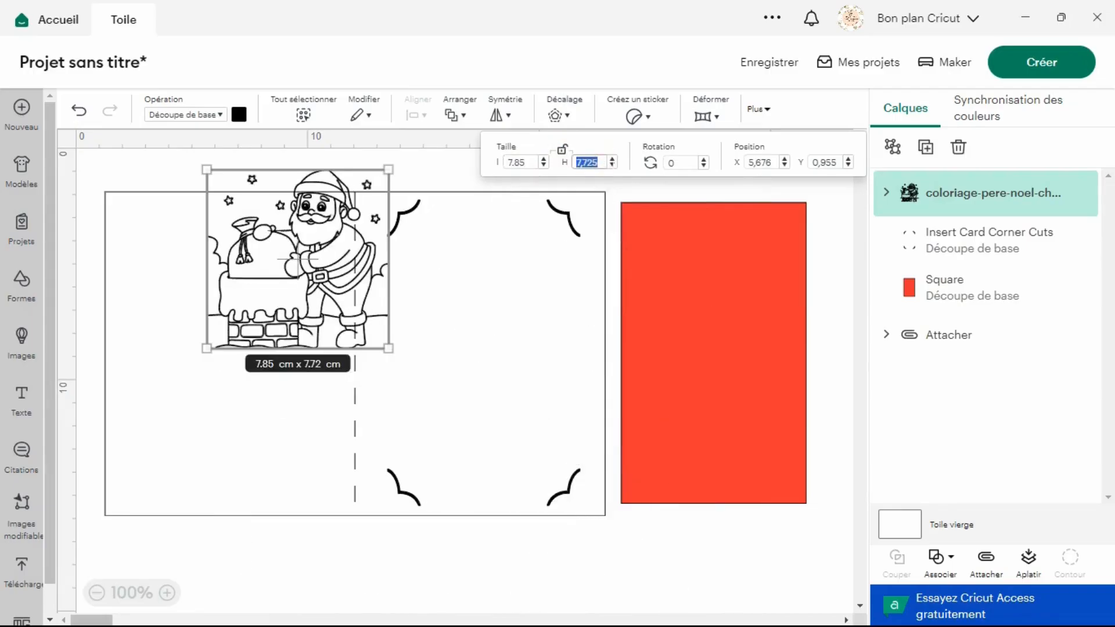
pyautogui.write('7,75')
pyautogui.press('Return')
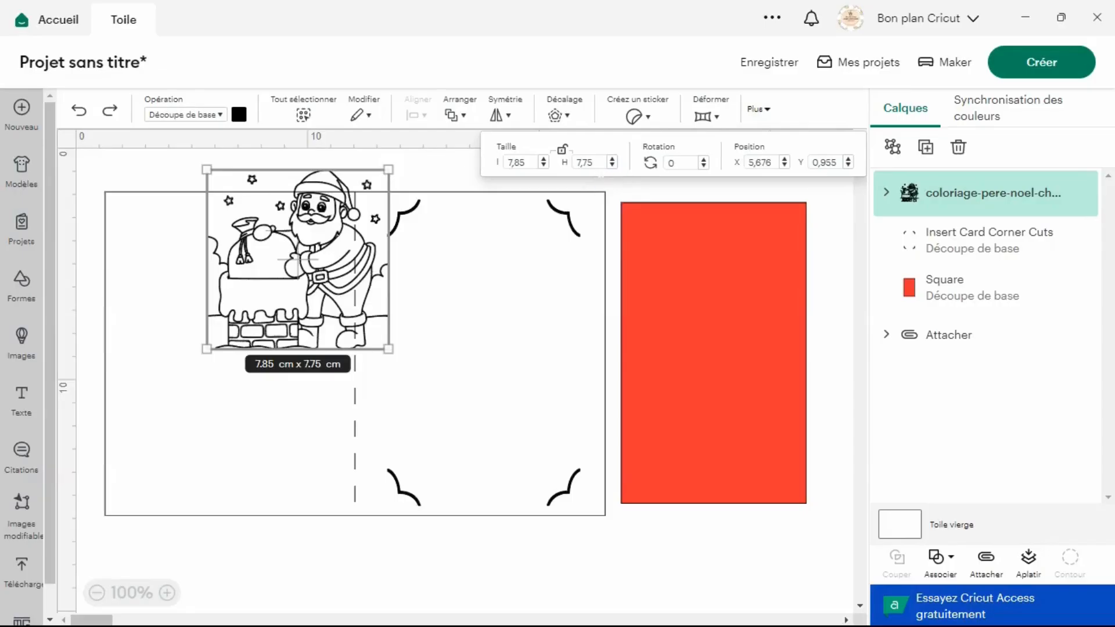
# - Move the Santa image to the lower area of the card's front half and weld its layers into one shape
pyautogui.moveTo(329, 276); pyautogui.dragTo(503, 402)
pyautogui.click(622, 579)
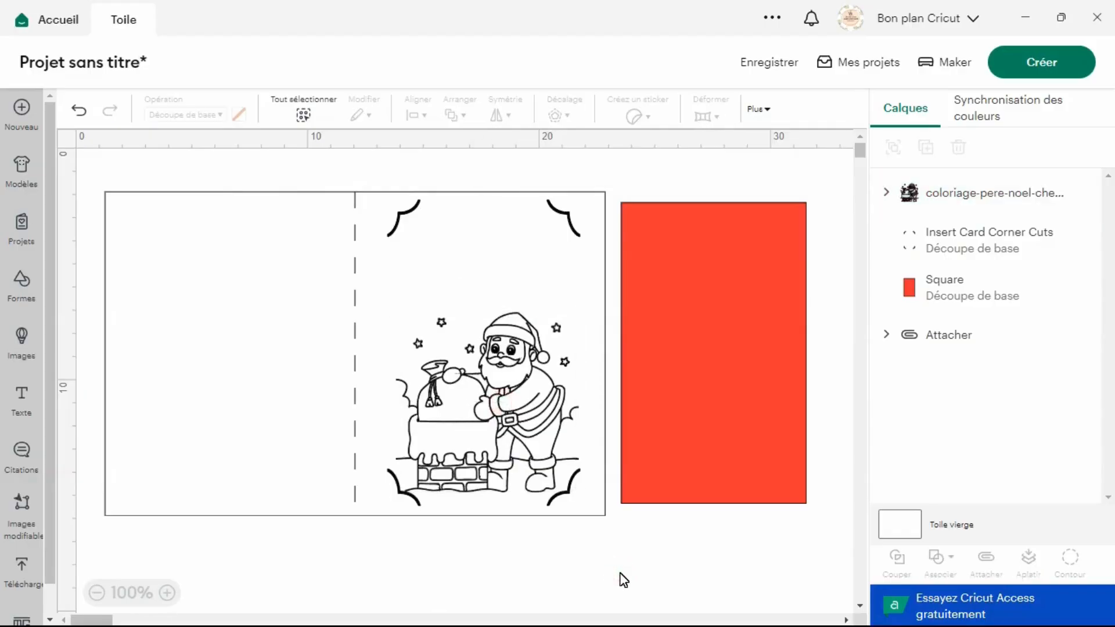
pyautogui.click(519, 411)
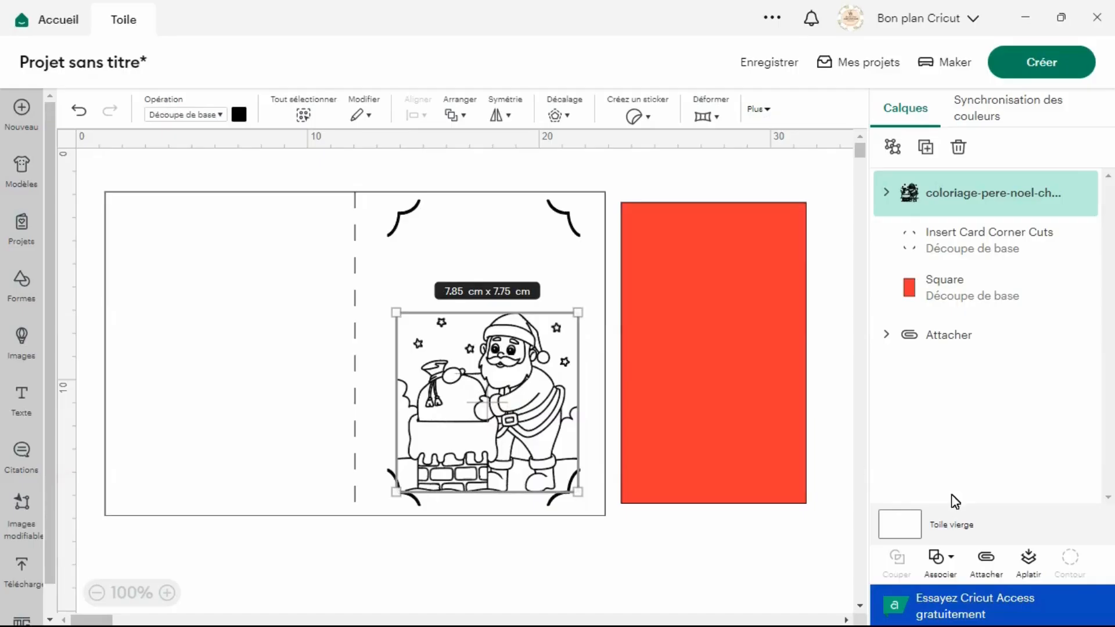
pyautogui.click(954, 566)
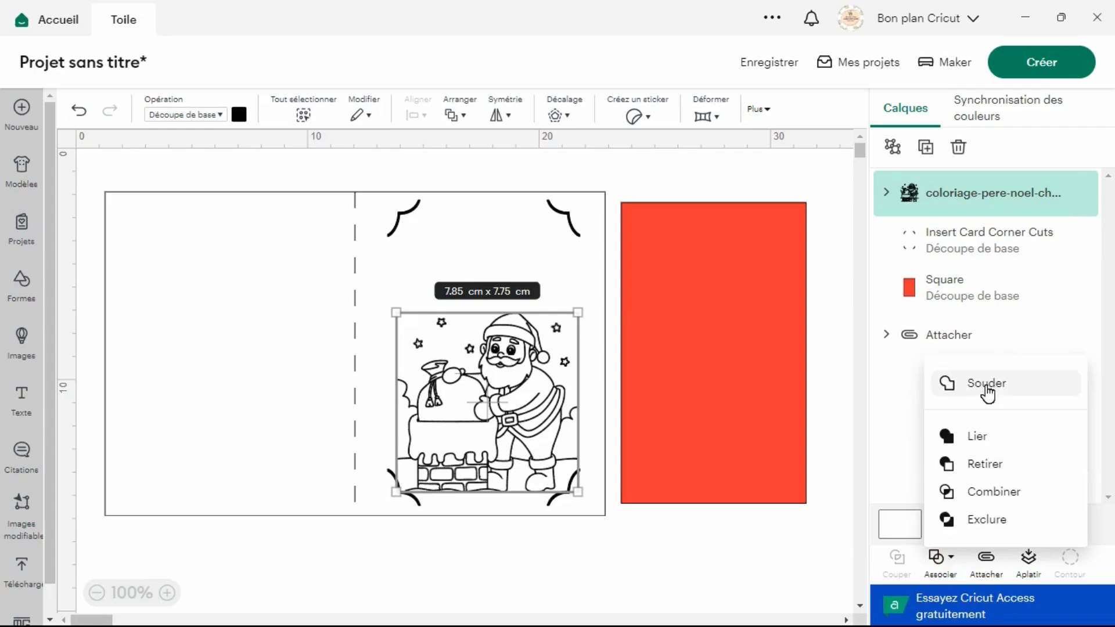
pyautogui.click(985, 386)
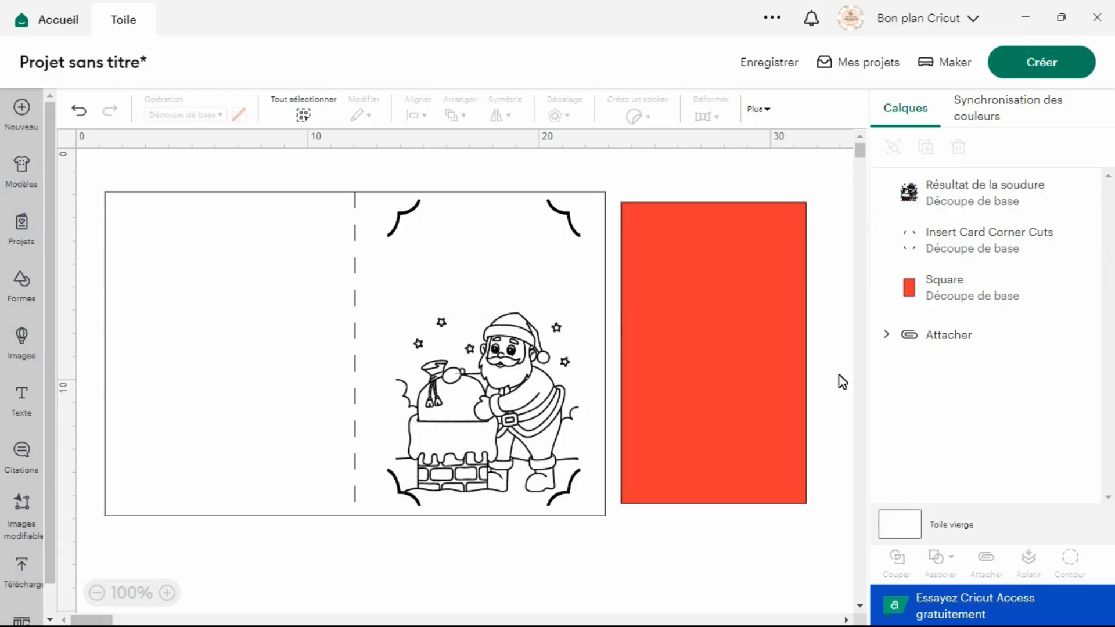
# - Duplicate the welded Santa and place the two copies side by side in the empty area below the card
pyautogui.click(440, 390)
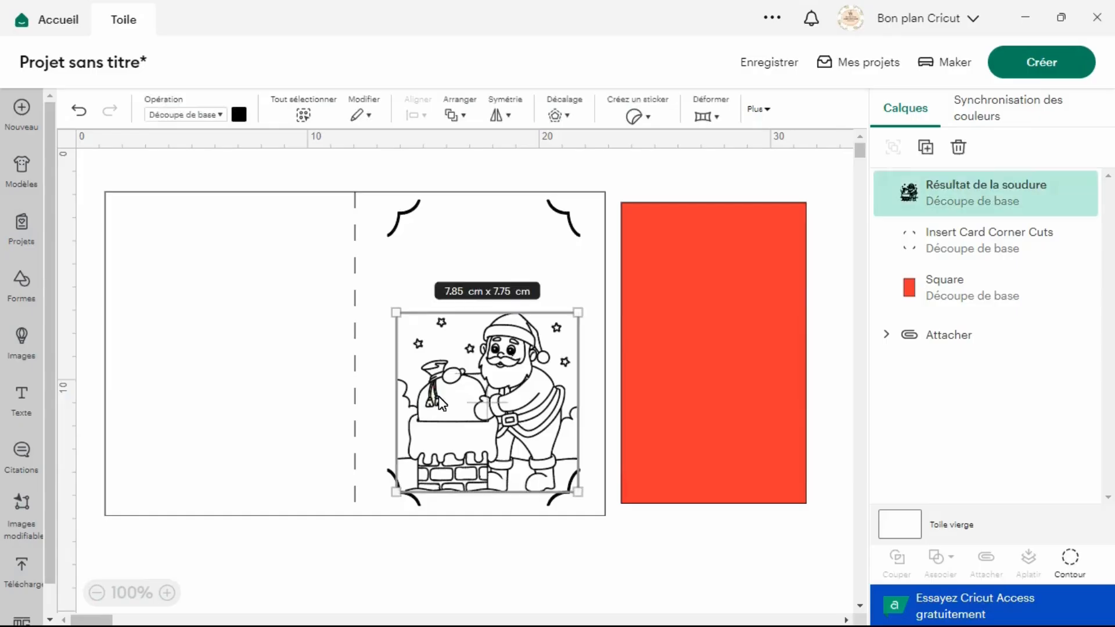
pyautogui.rightClick(484, 393)
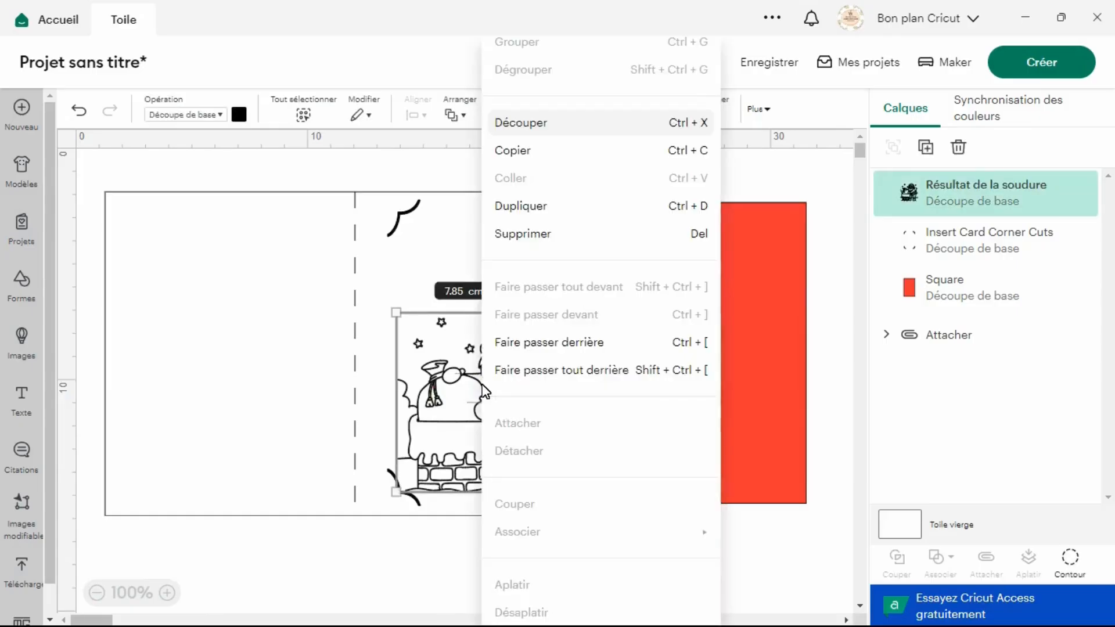
pyautogui.click(572, 211)
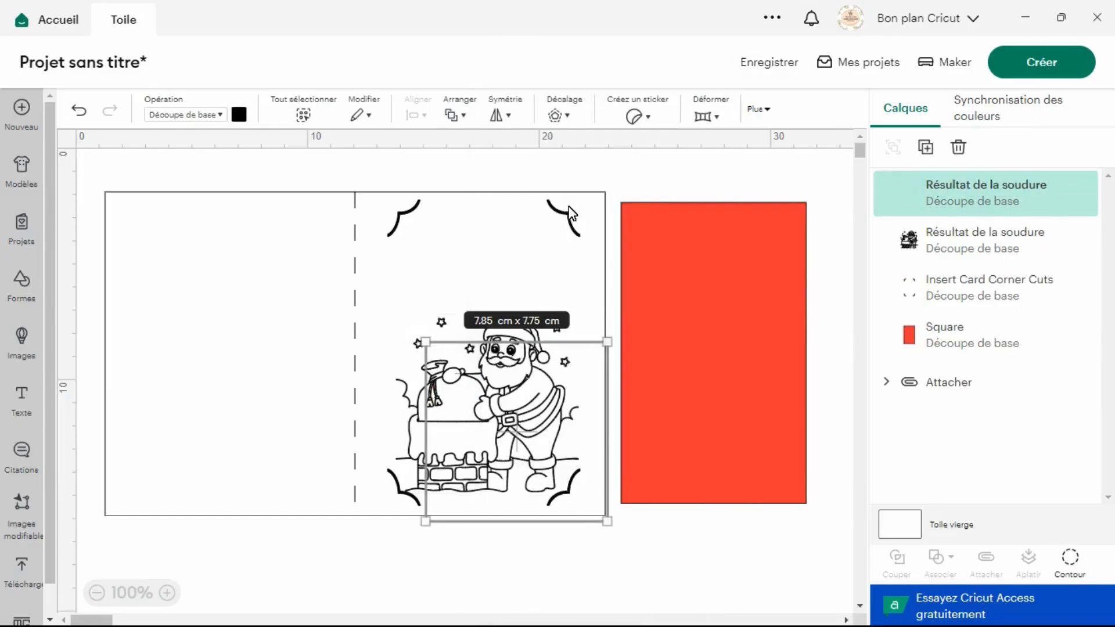
pyautogui.moveTo(525, 450); pyautogui.dragTo(722, 415)
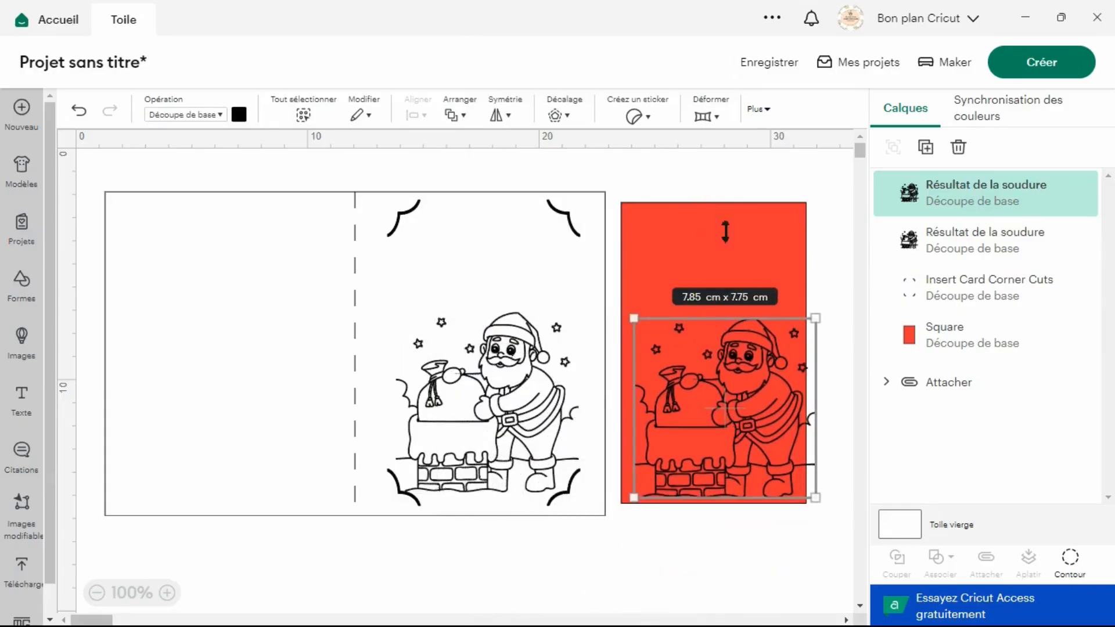
pyautogui.click(716, 227)
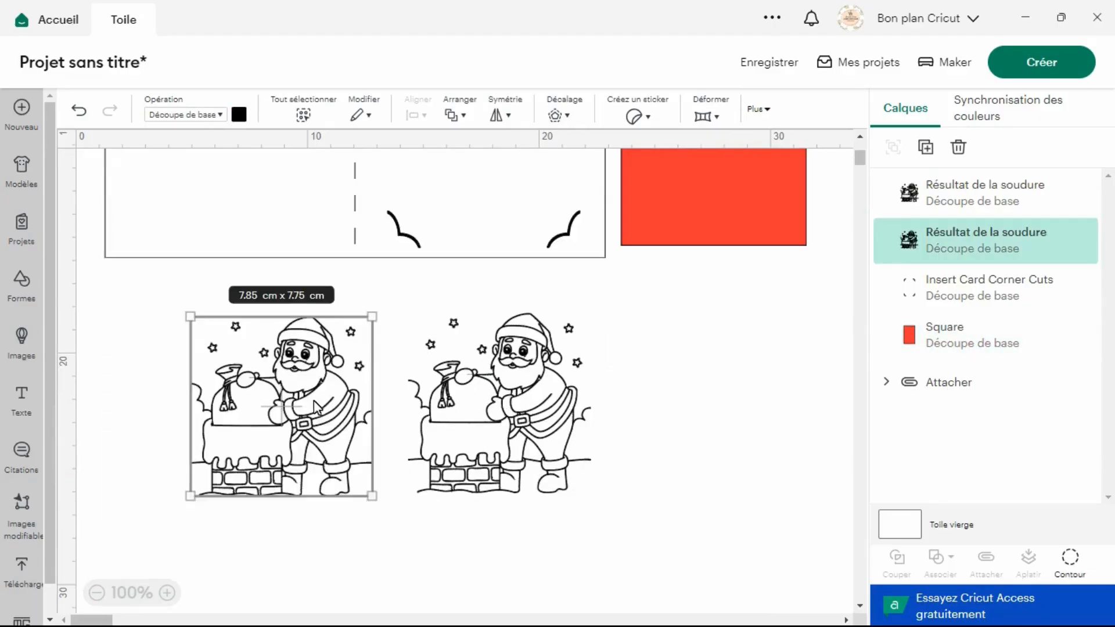
pyautogui.click(477, 406)
pyautogui.click(319, 368)
# - Change the operation of the right-hand Santa copy to Stylo so that it is drawn with a pen
pyautogui.click(441, 375)
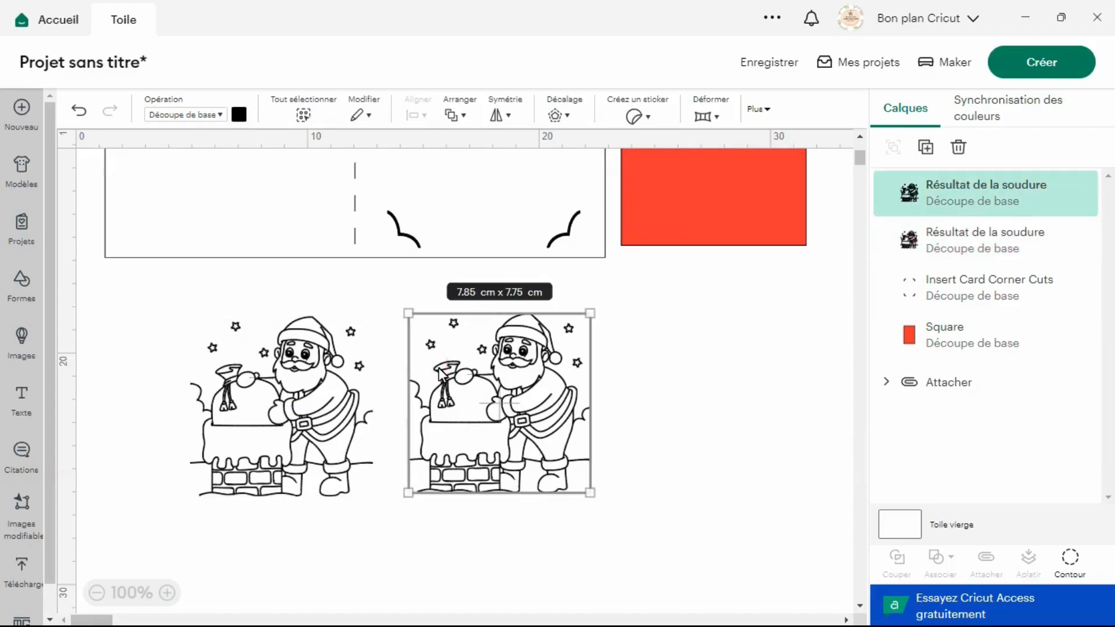
pyautogui.click(199, 117)
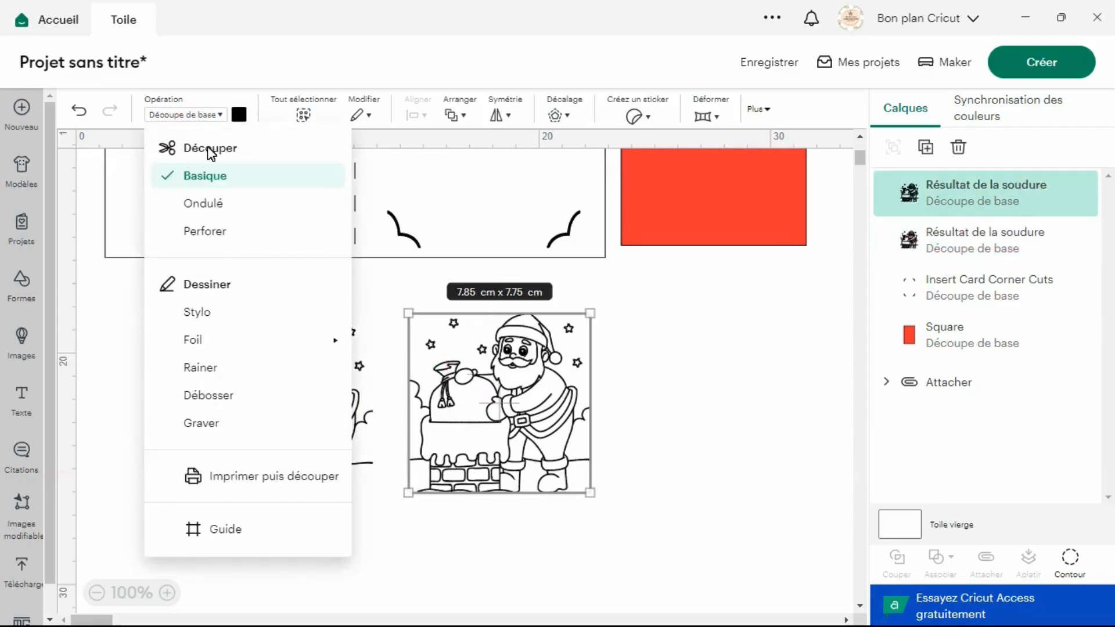
pyautogui.click(217, 318)
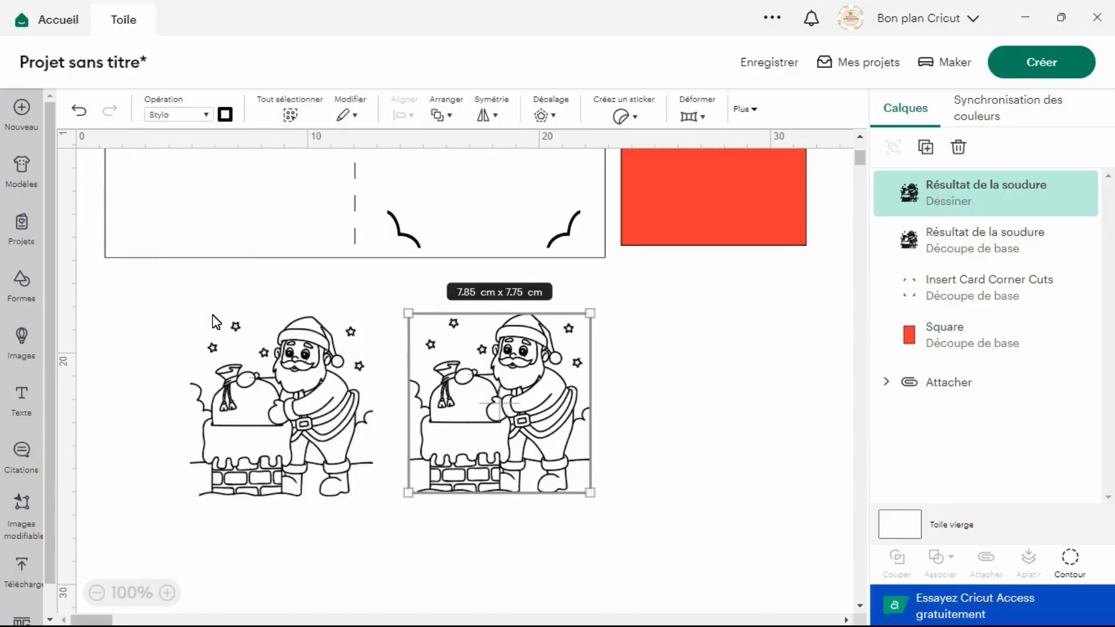
pyautogui.click(677, 428)
# - Open the contours of the left-hand Santa copy, look through the contour list and hide all of them at once
pyautogui.click(335, 431)
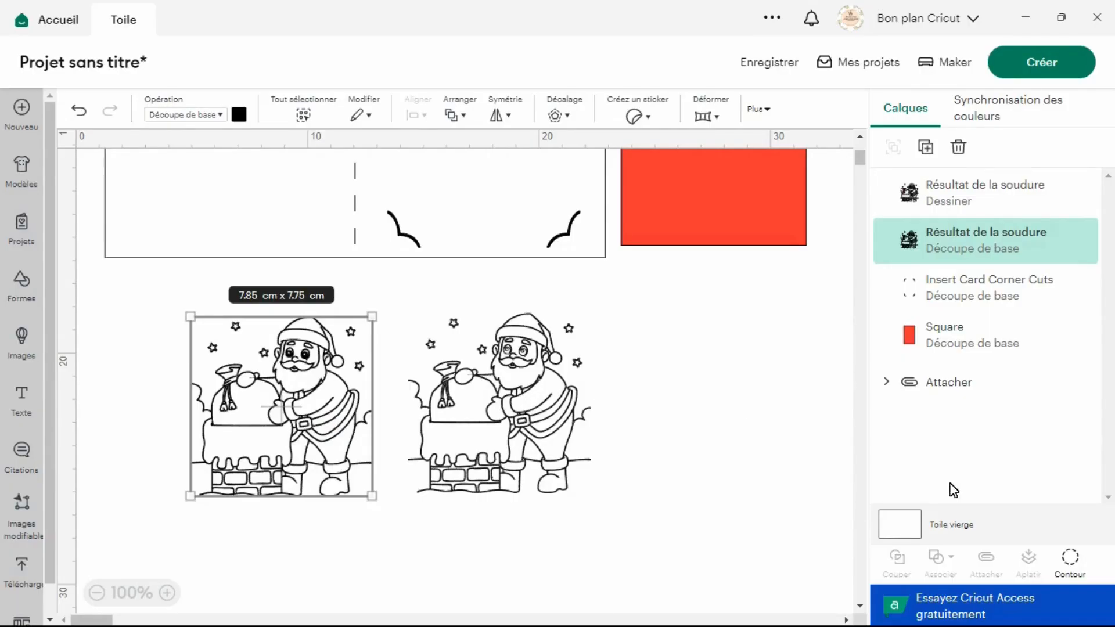
pyautogui.click(1074, 558)
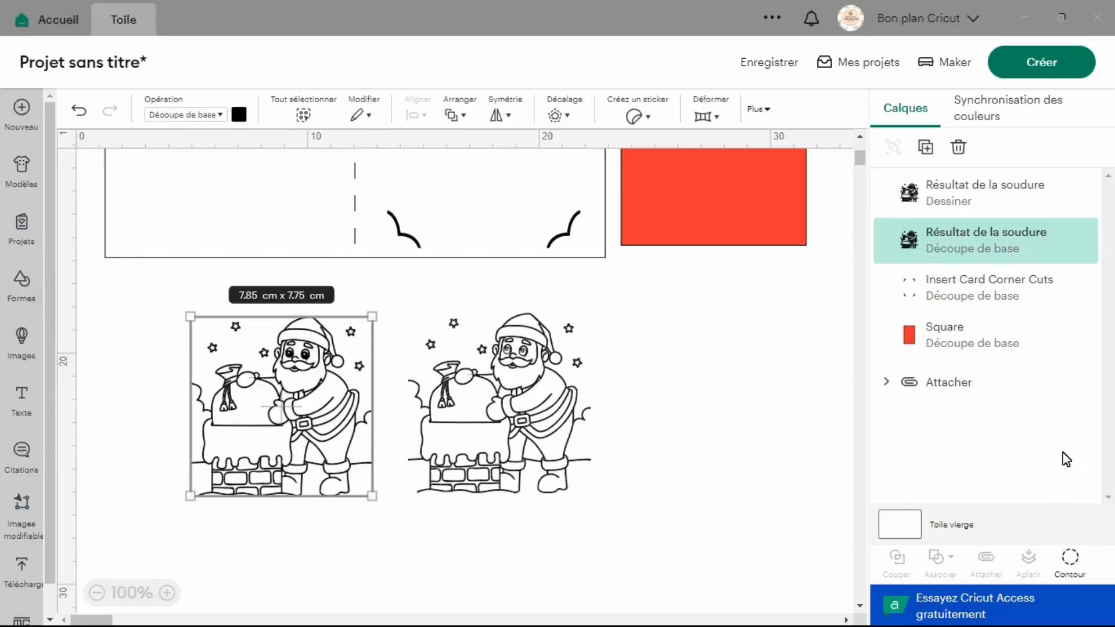
pyautogui.click(1074, 568)
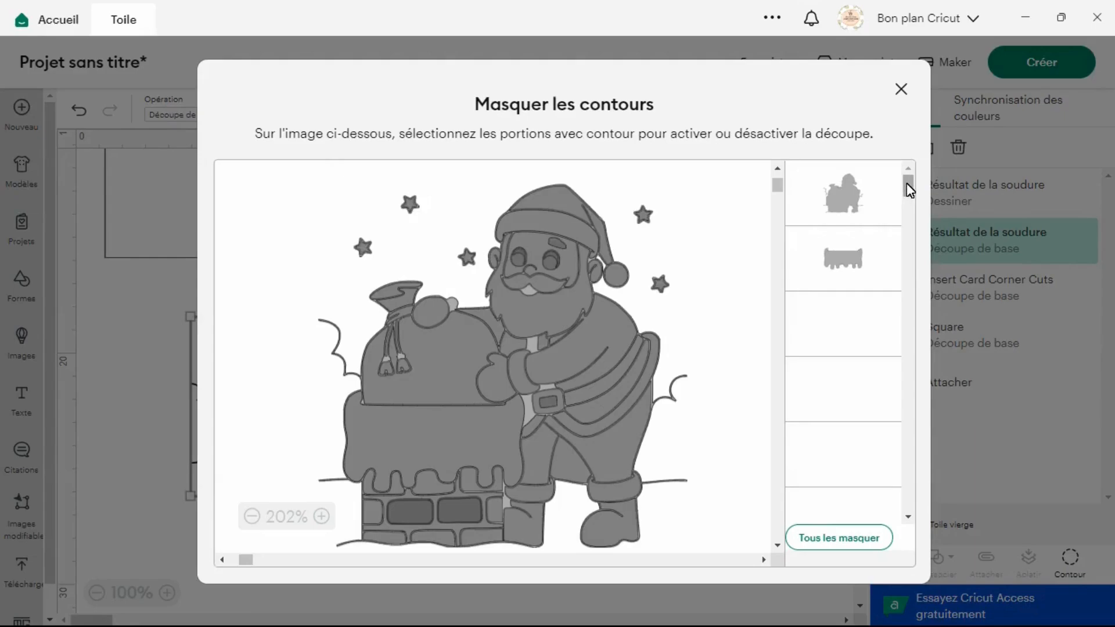
pyautogui.moveTo(907, 183); pyautogui.dragTo(907, 365)
pyautogui.click(900, 89)
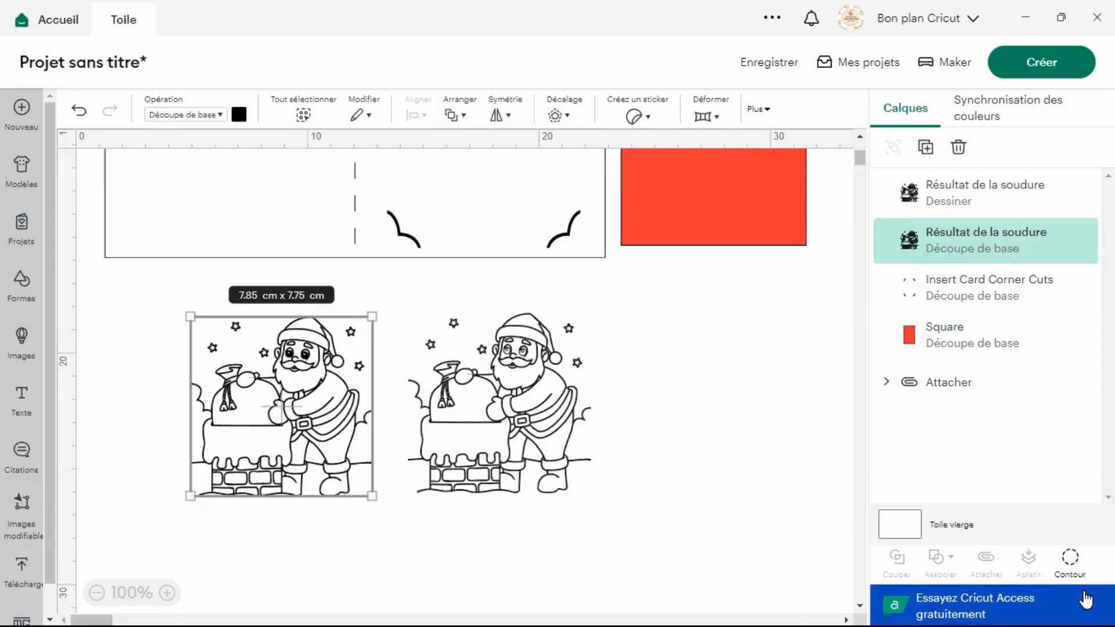
pyautogui.click(1073, 563)
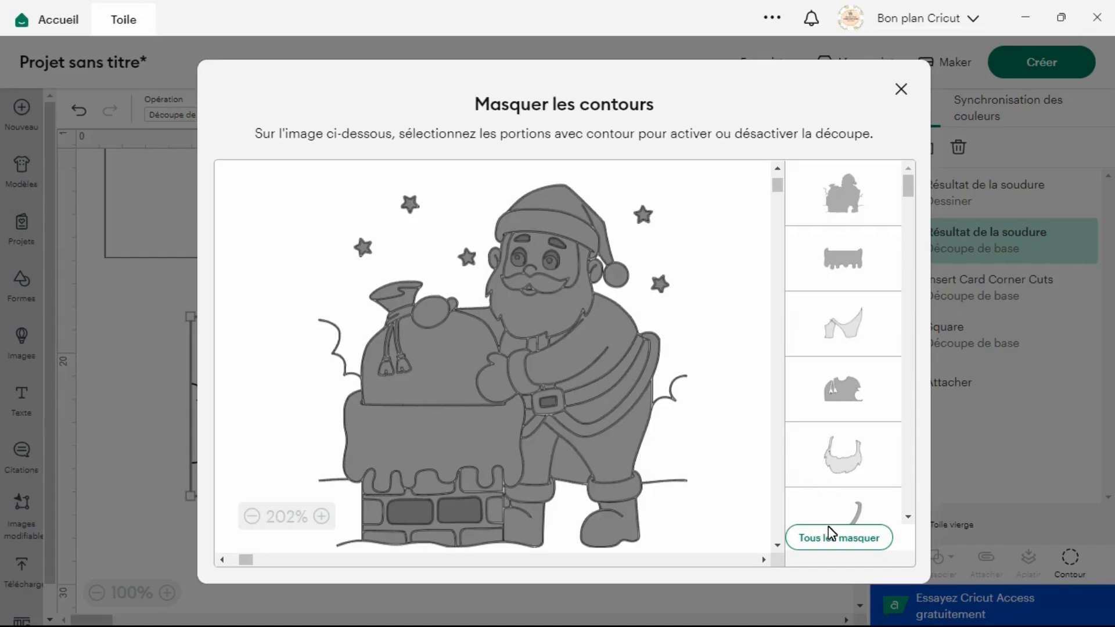
pyautogui.click(835, 540)
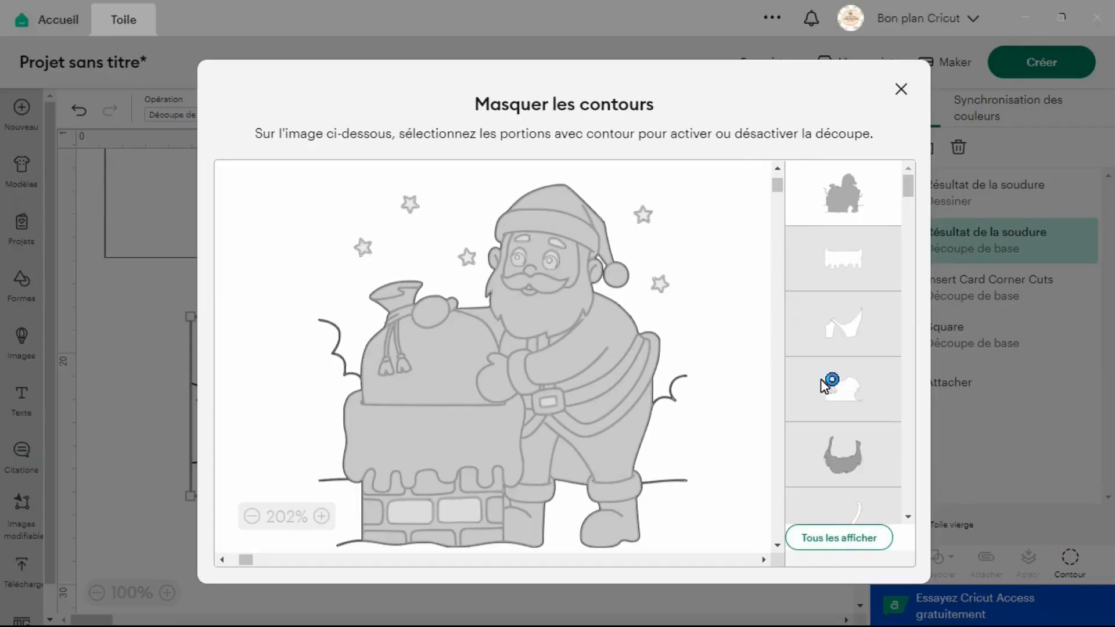
# - Reactivate the contours of Santa's trousers, coat, sleeves, mittens and hat, and hide the overall outline
pyautogui.click(845, 320)
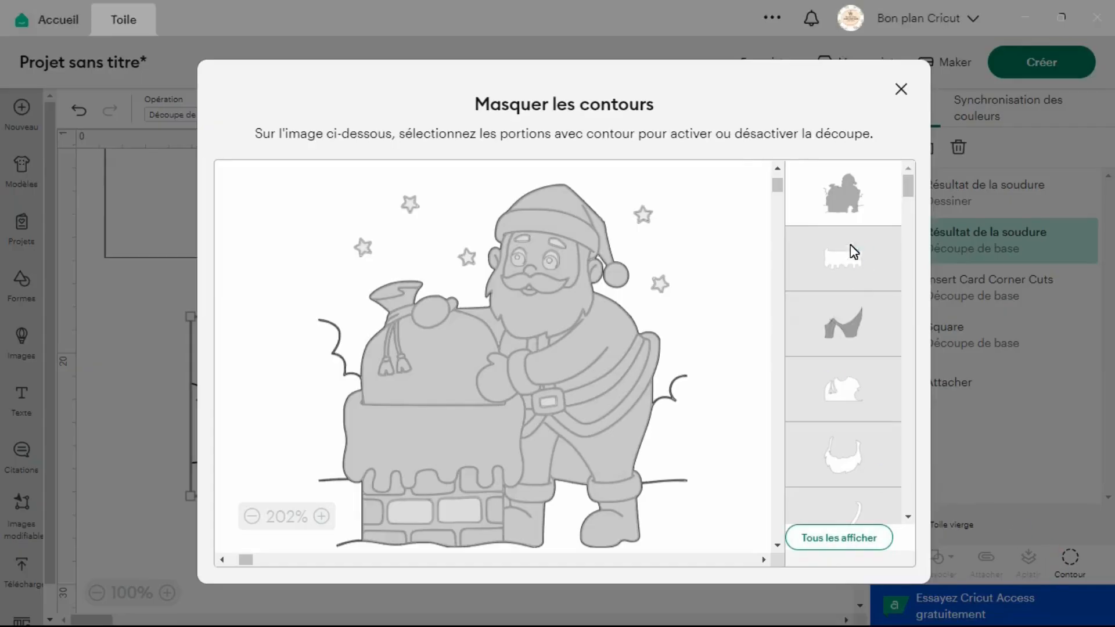
pyautogui.click(830, 323)
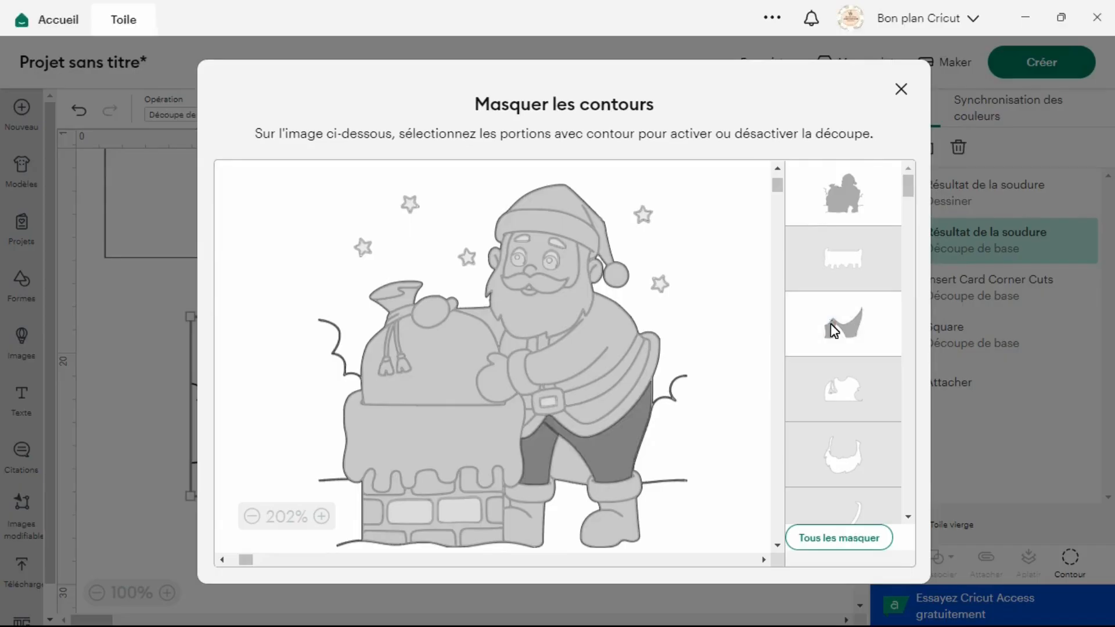
pyautogui.click(589, 338)
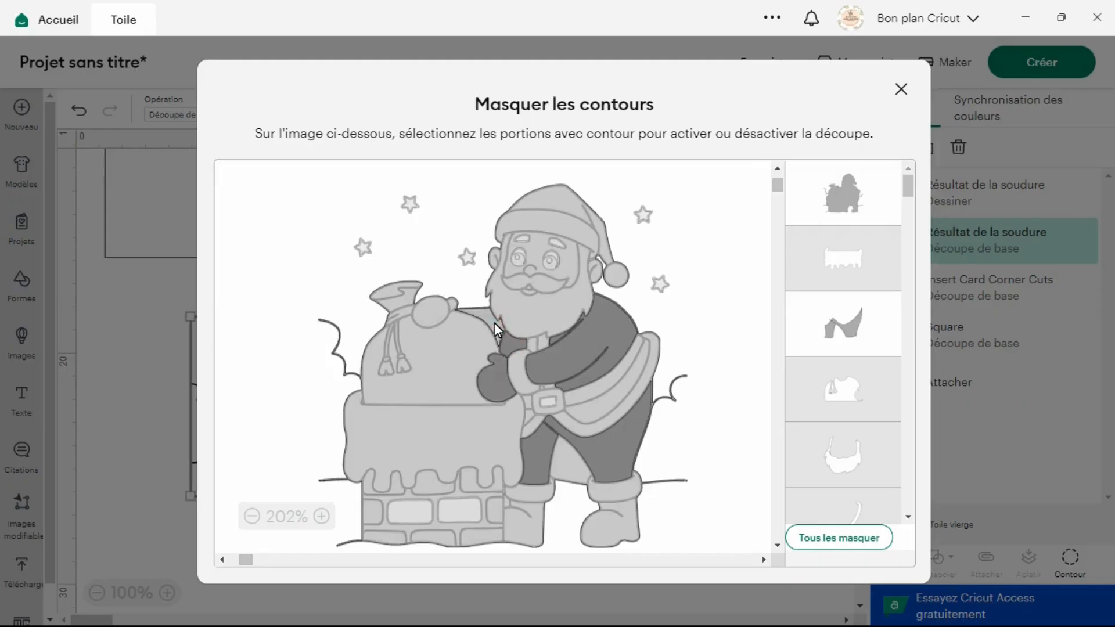
pyautogui.click(417, 308)
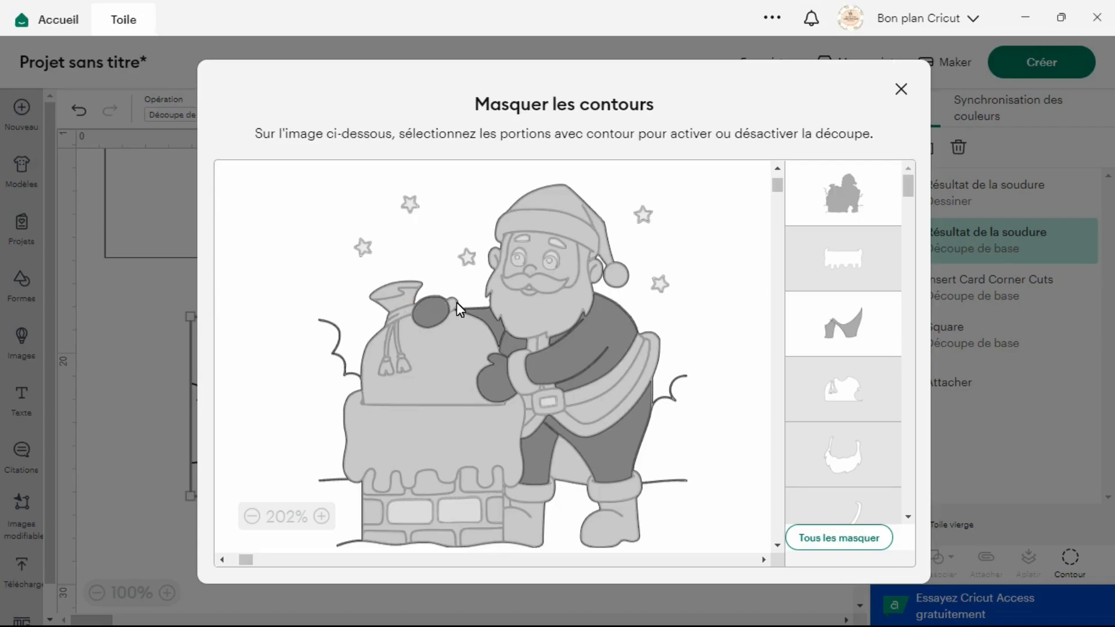
pyautogui.click(561, 197)
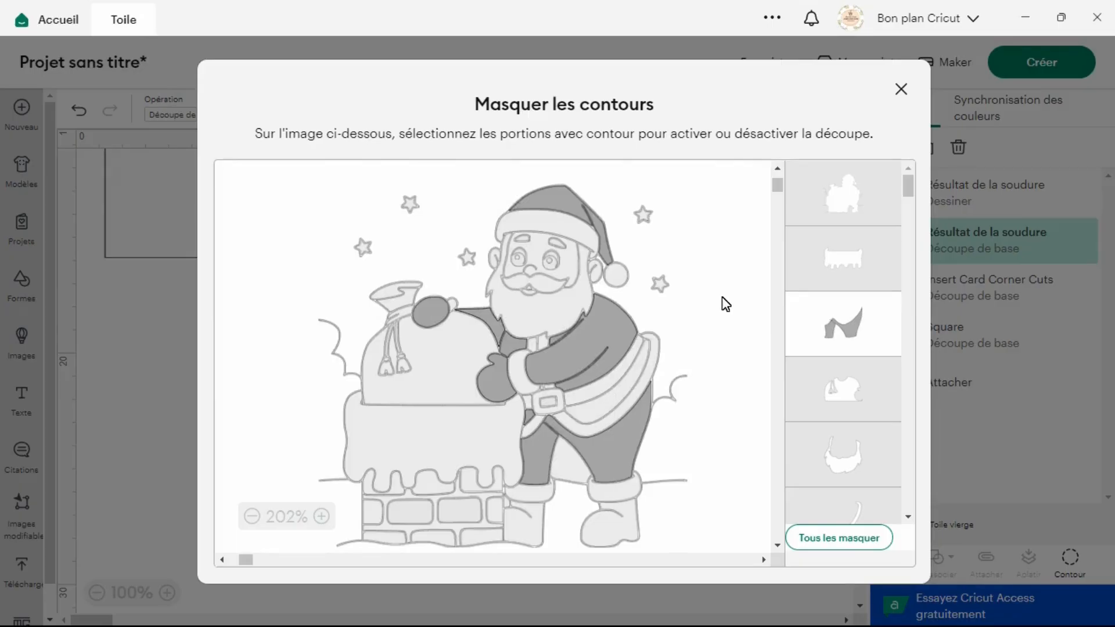
# - Reactivate the chimney bricks and the lower coat sections, close the contour editing and shift the resulting cut-out slightly
pyautogui.click(434, 483)
pyautogui.click(395, 487)
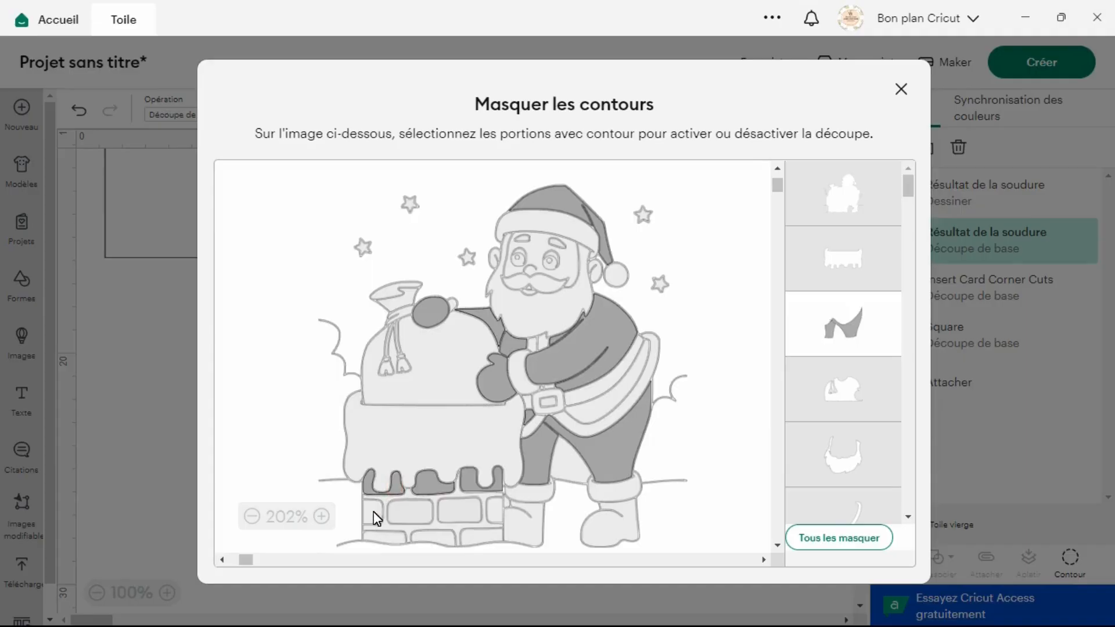
pyautogui.click(374, 513)
pyautogui.click(425, 515)
pyautogui.click(469, 516)
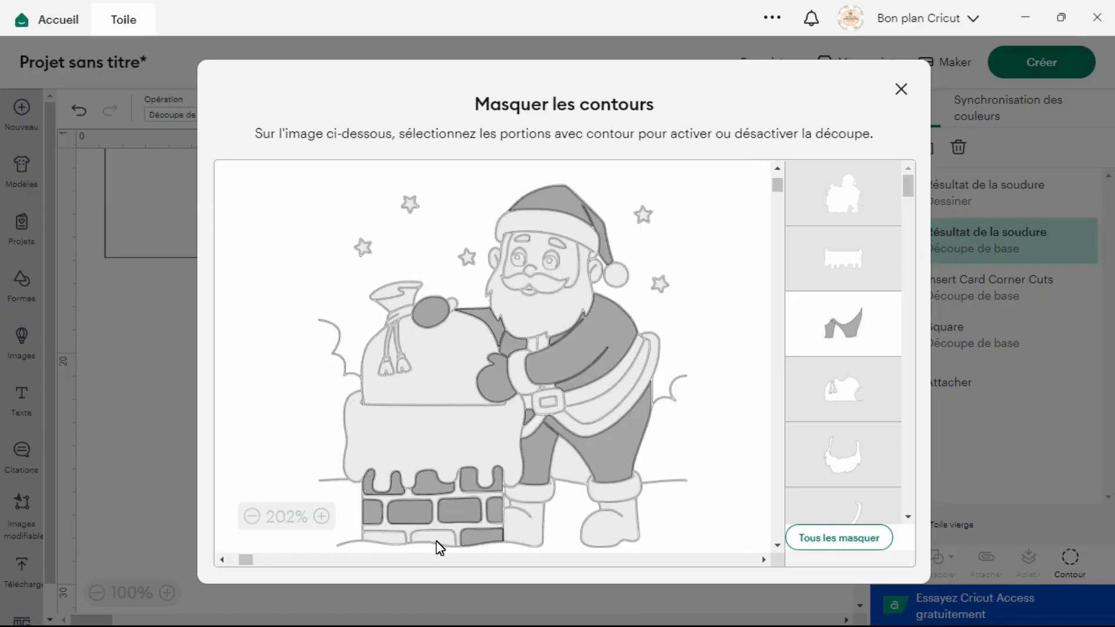
pyautogui.click(394, 539)
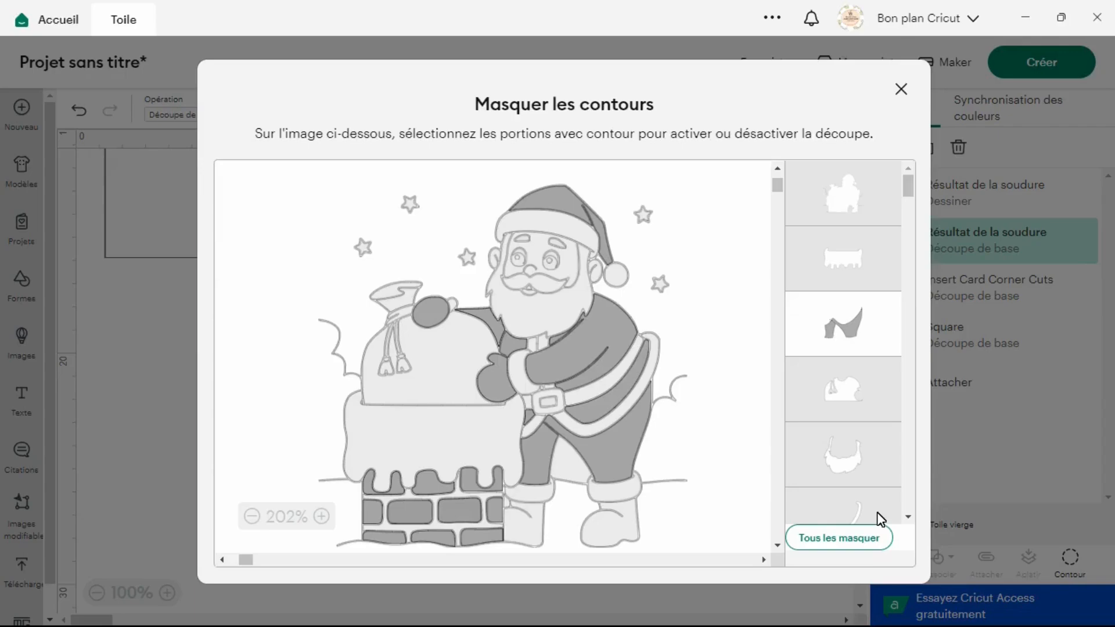
pyautogui.click(901, 91)
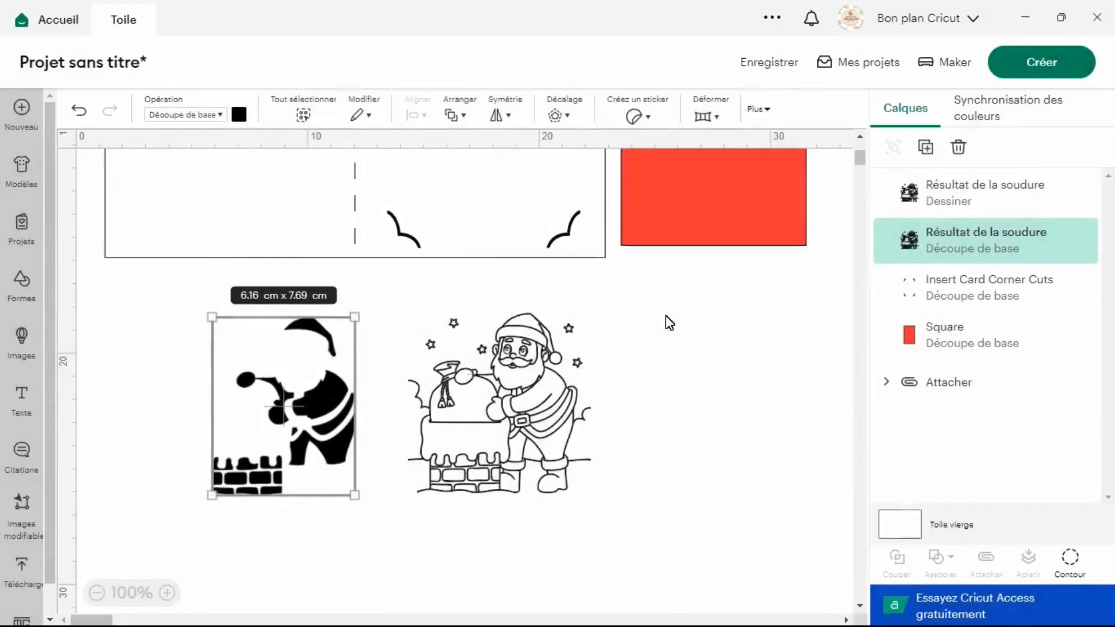
pyautogui.moveTo(308, 432)
pyautogui.mouseDown()
pyautogui.moveTo(703, 413)
pyautogui.moveTo(530, 413)
pyautogui.moveTo(306, 440)
pyautogui.mouseUp()
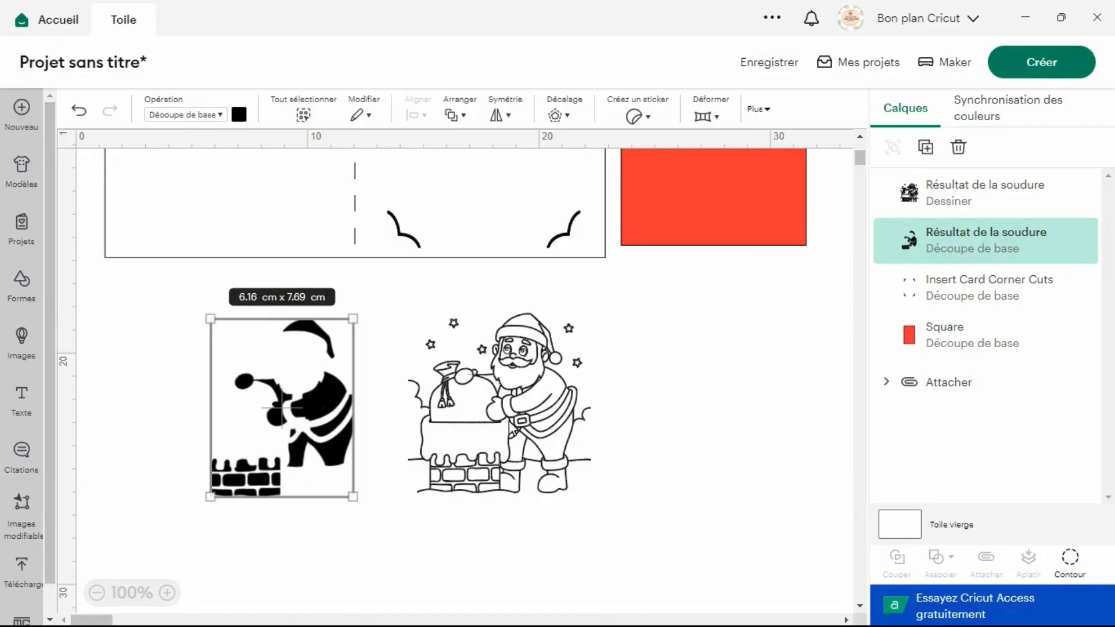
# - Open the contours of the pen-drawn Santa and hide those of the hat, coat, skirt of the coat and trousers
pyautogui.click(524, 428)
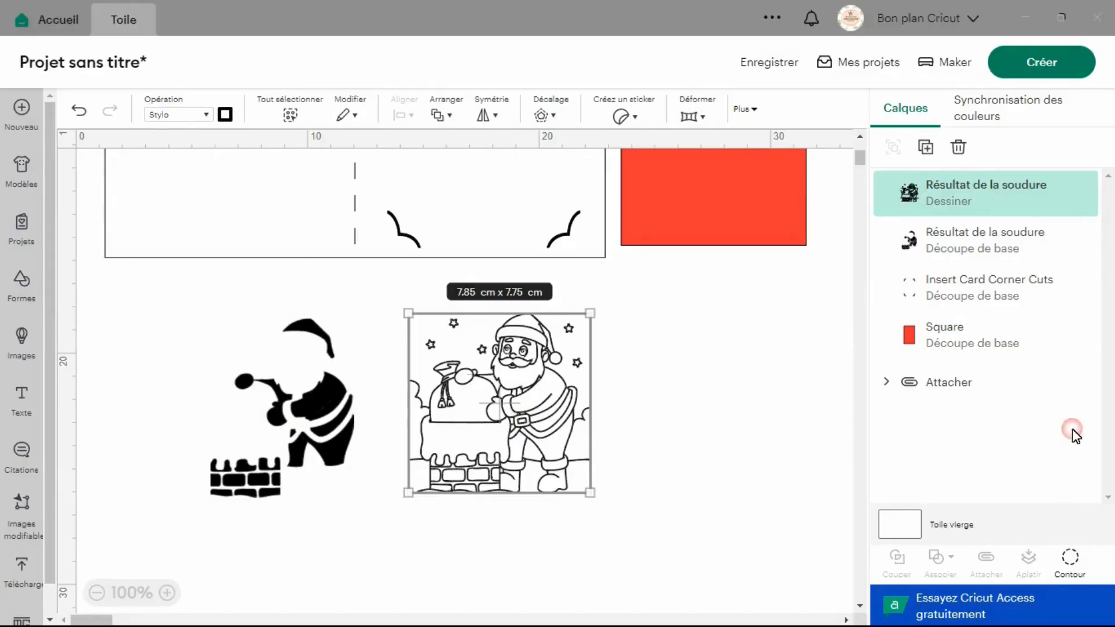
pyautogui.click(1076, 557)
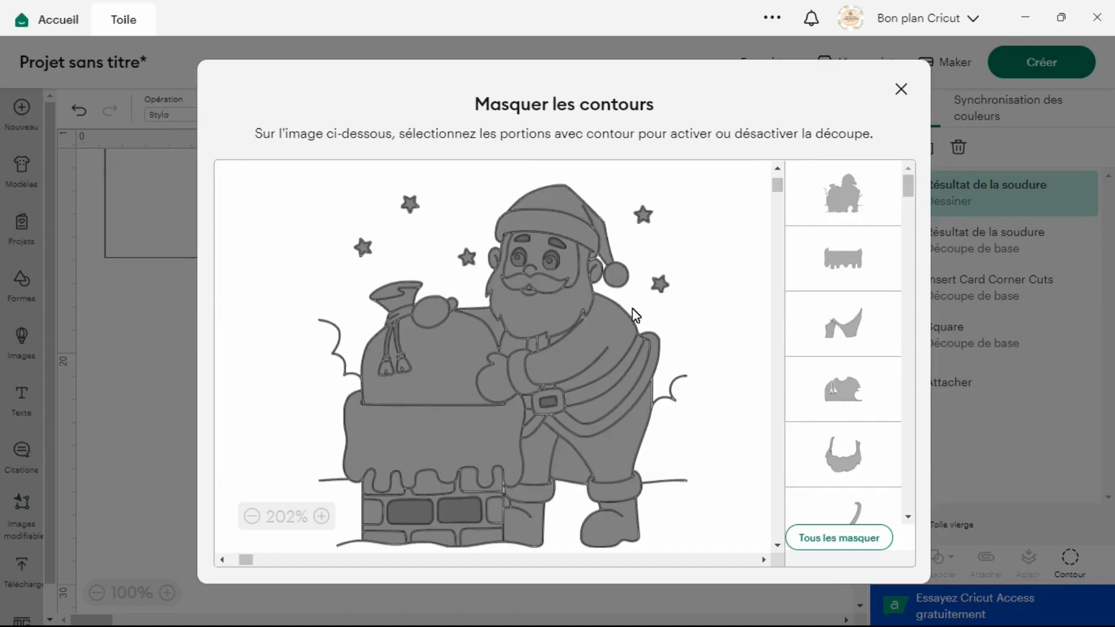
pyautogui.click(608, 329)
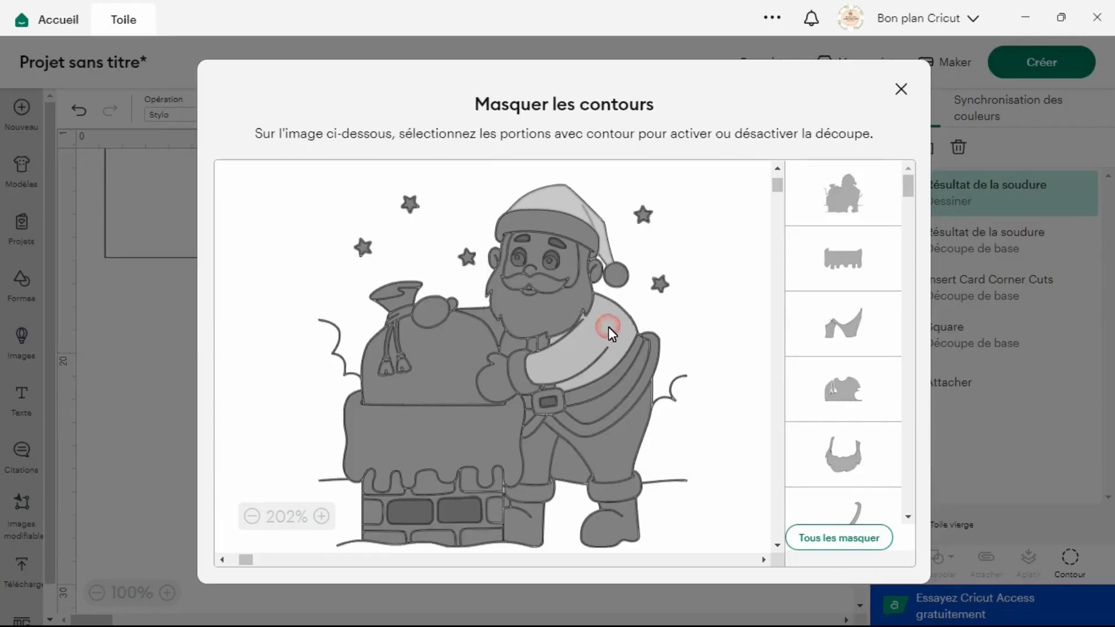
pyautogui.click(611, 400)
pyautogui.click(619, 461)
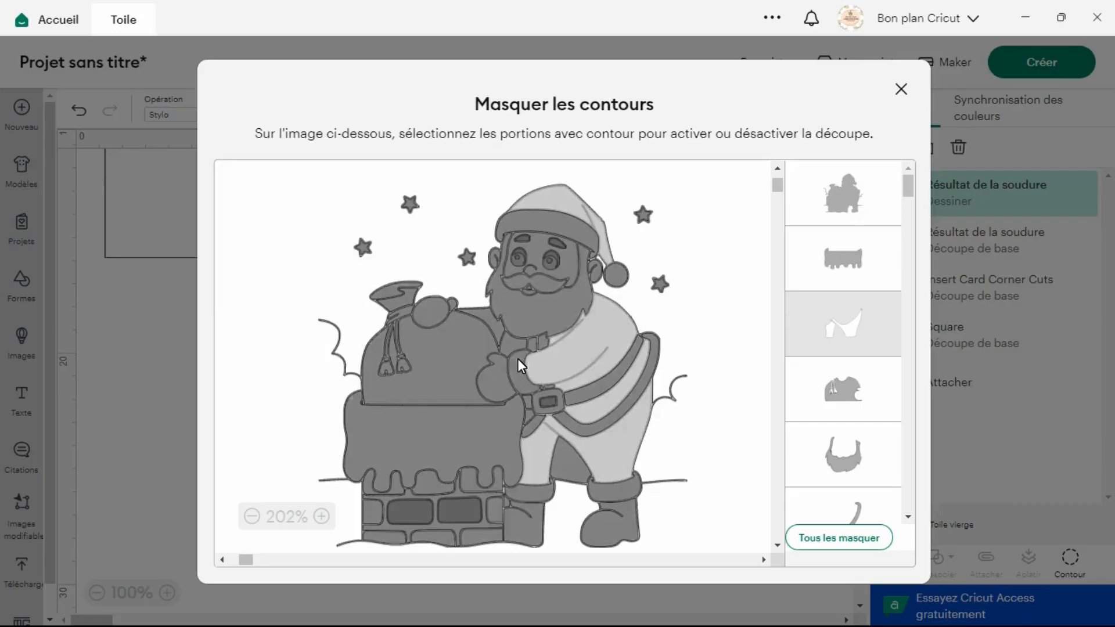
# - Hide the contours of Santa's far sleeve, both mittens and the remaining small coat sections, plus the overall outline
pyautogui.click(504, 347)
pyautogui.click(484, 314)
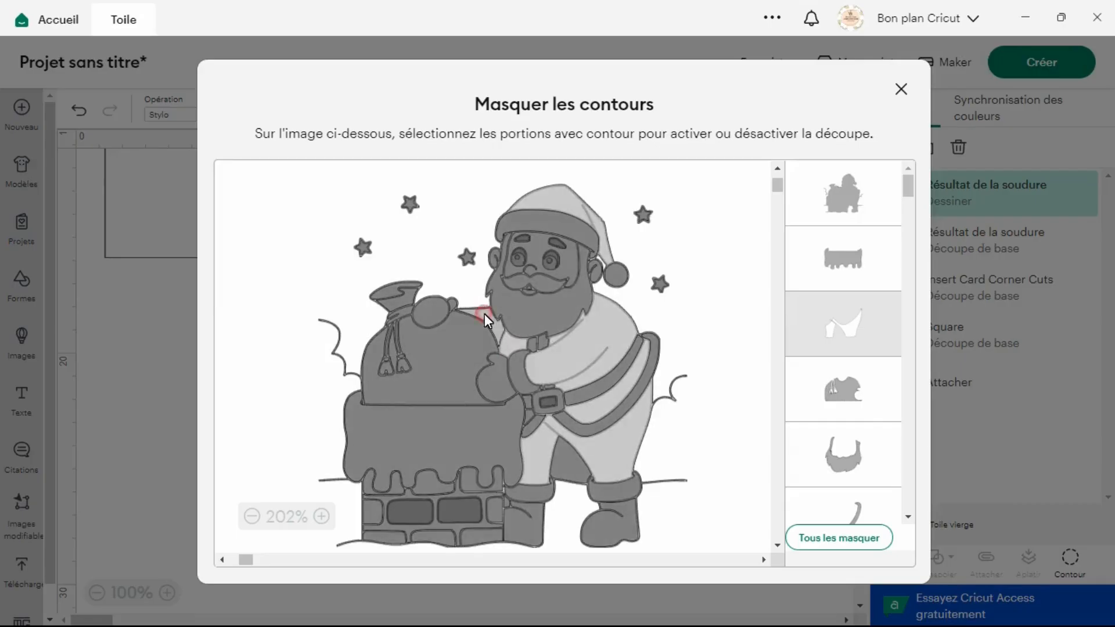
pyautogui.click(430, 309)
pyautogui.click(455, 302)
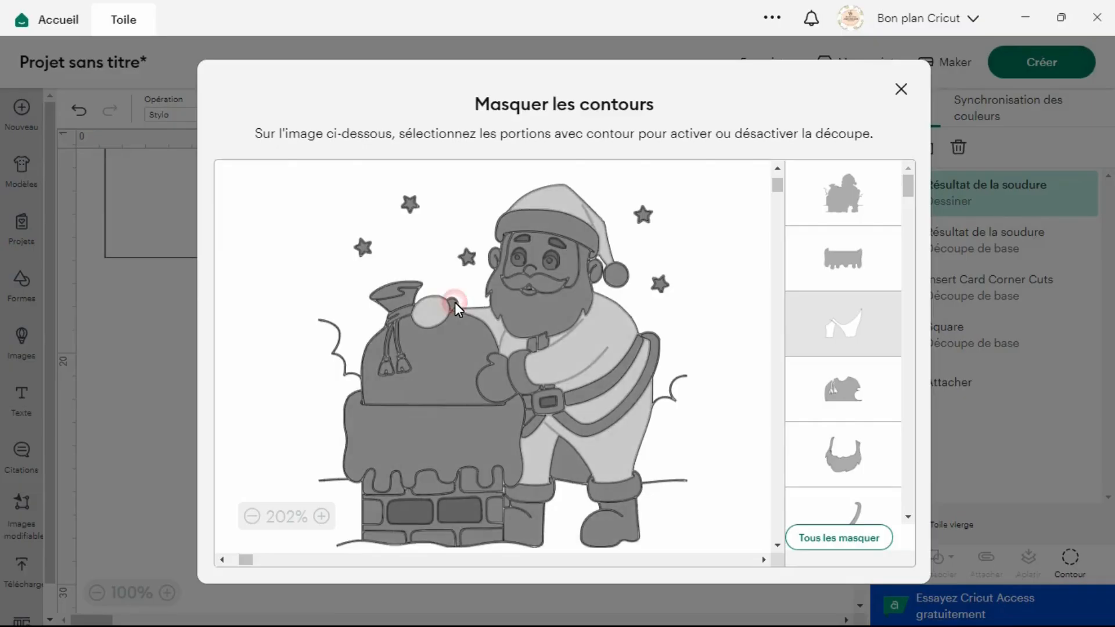
pyautogui.click(500, 374)
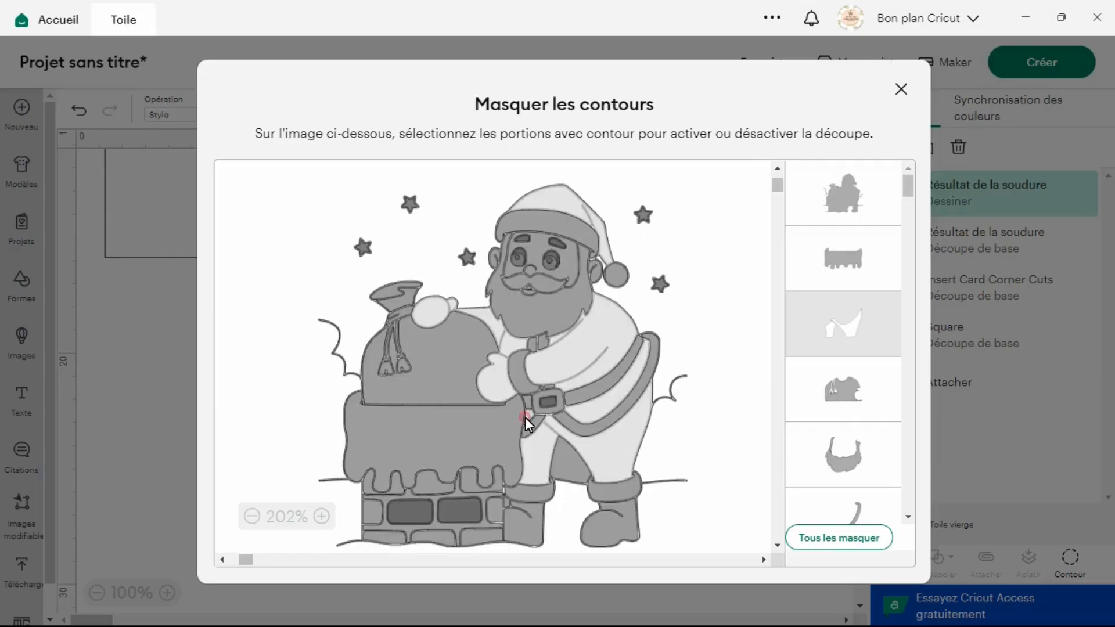
pyautogui.click(525, 417)
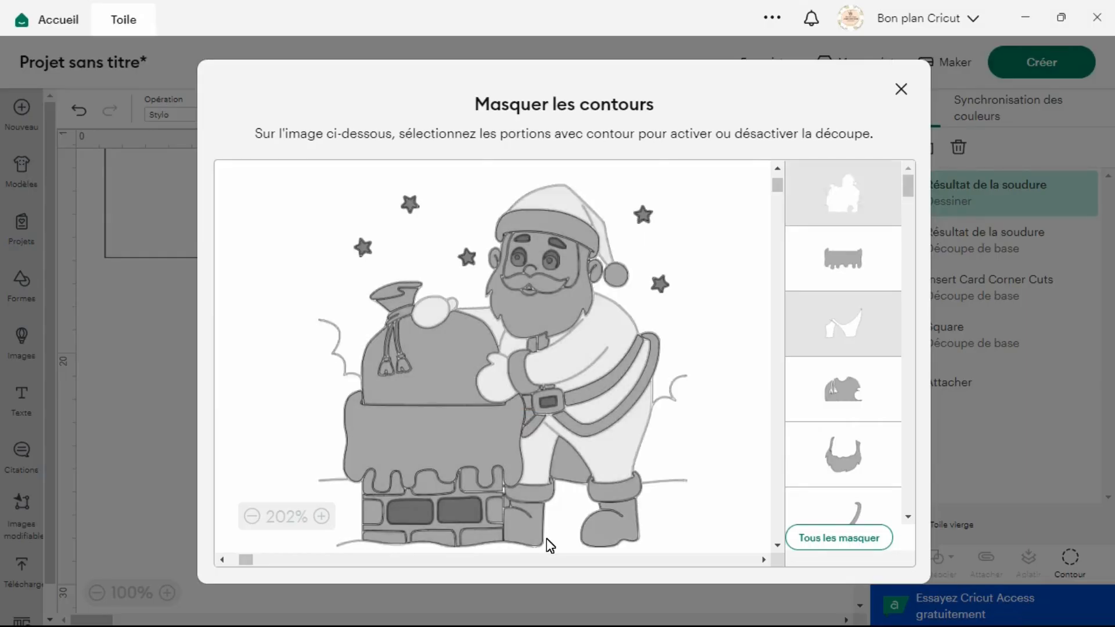
# - Hide the contours of all the chimney bricks in the pen-drawn Santa and close the contour editing
pyautogui.click(436, 485)
pyautogui.click(392, 490)
pyautogui.click(367, 518)
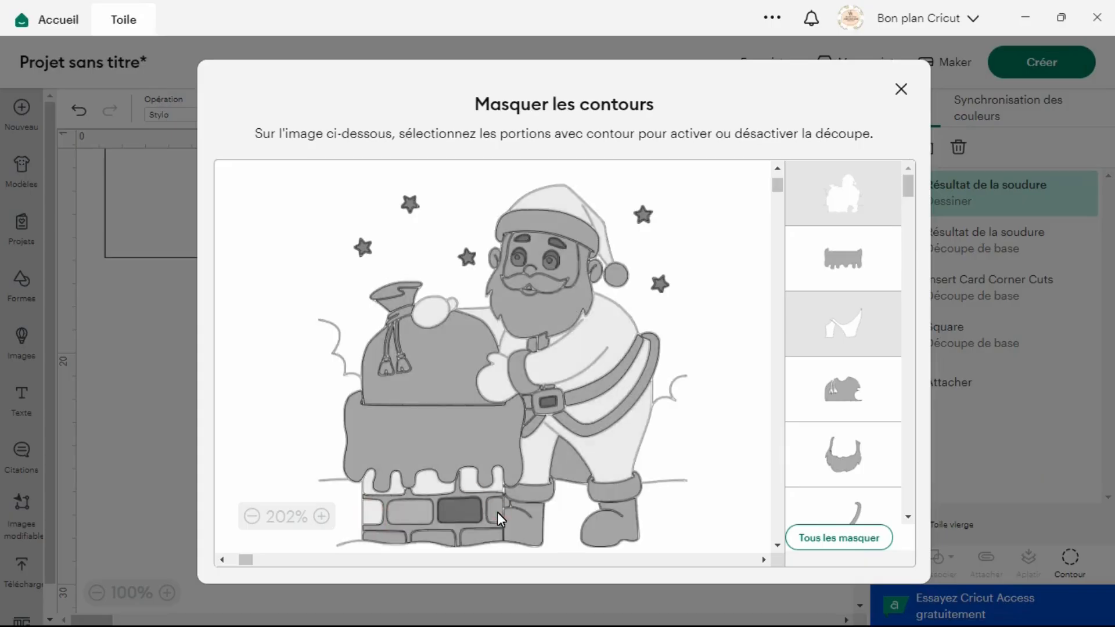
pyautogui.click(485, 537)
pyautogui.click(446, 537)
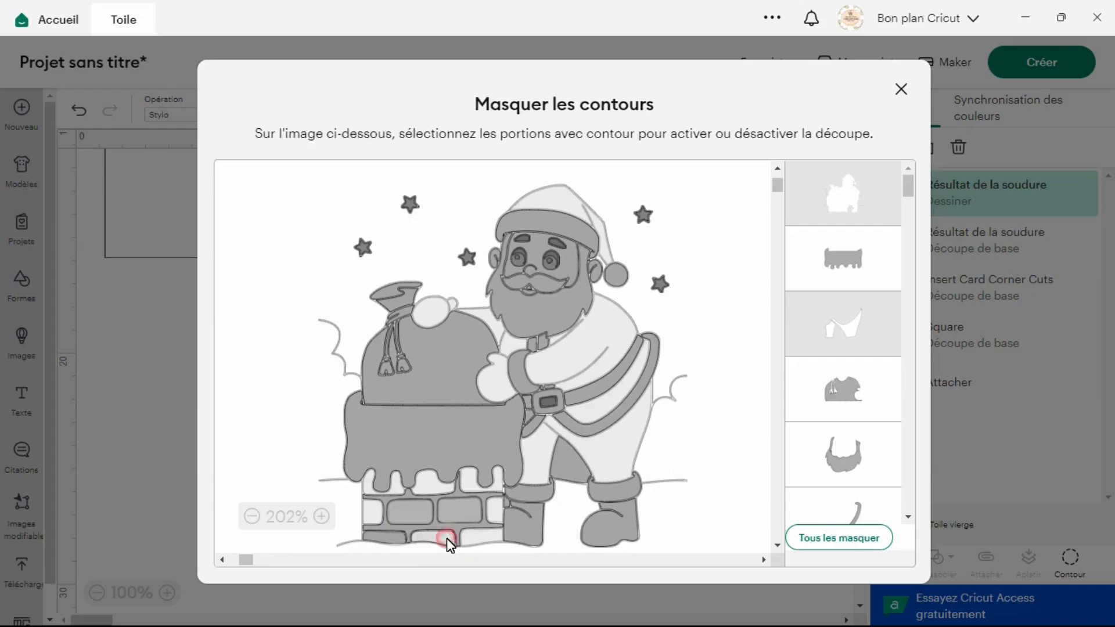
pyautogui.click(393, 540)
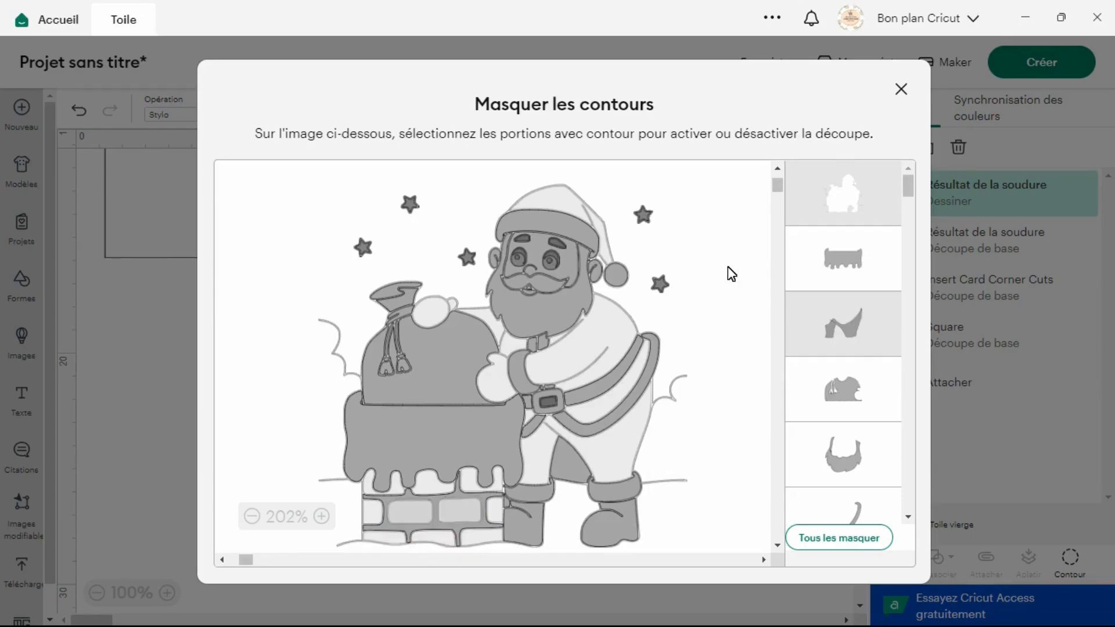
pyautogui.click(901, 89)
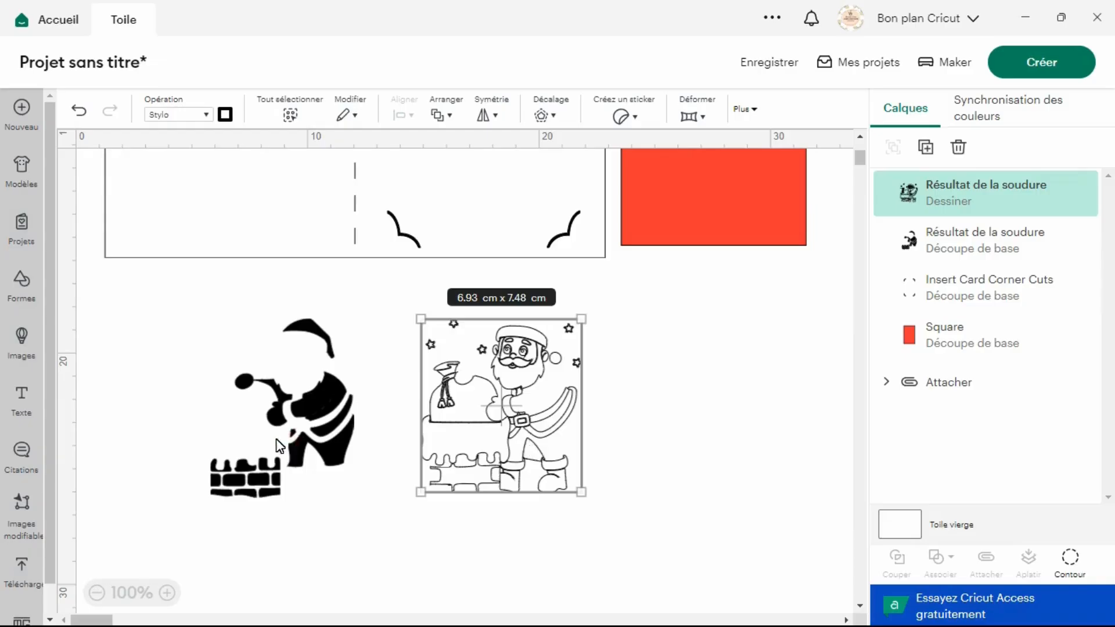
# - Move the black Santa cut-out over the pen-drawn Santa and fine-tune its position so both layers line up
pyautogui.moveTo(285, 444); pyautogui.dragTo(491, 428)
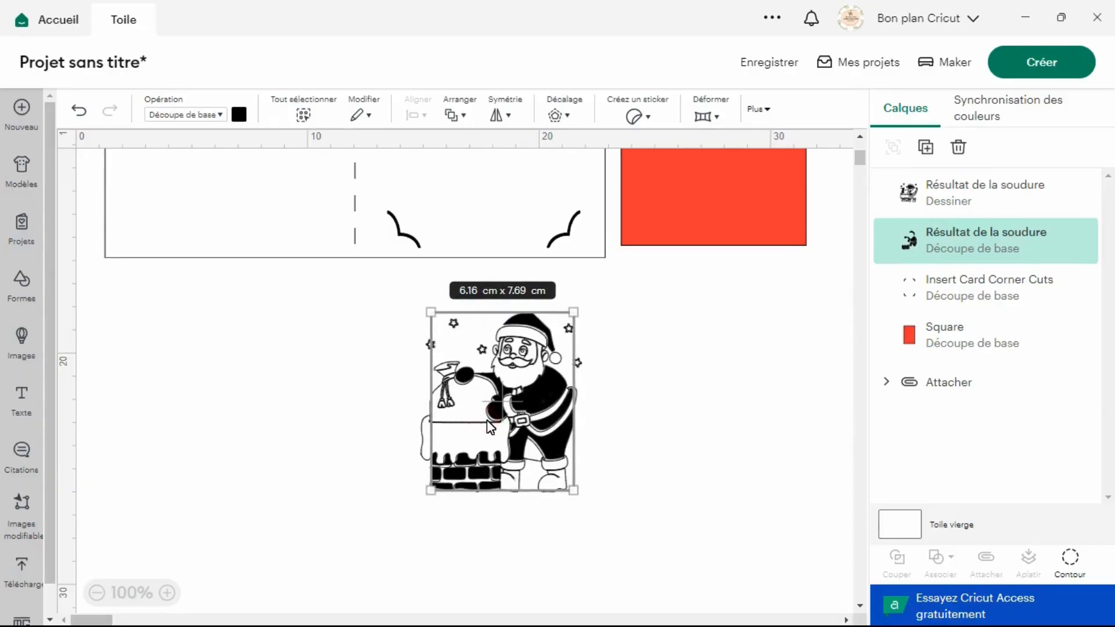
pyautogui.click(173, 593)
pyautogui.click(173, 593)
pyautogui.click(173, 593)
pyautogui.click(174, 592)
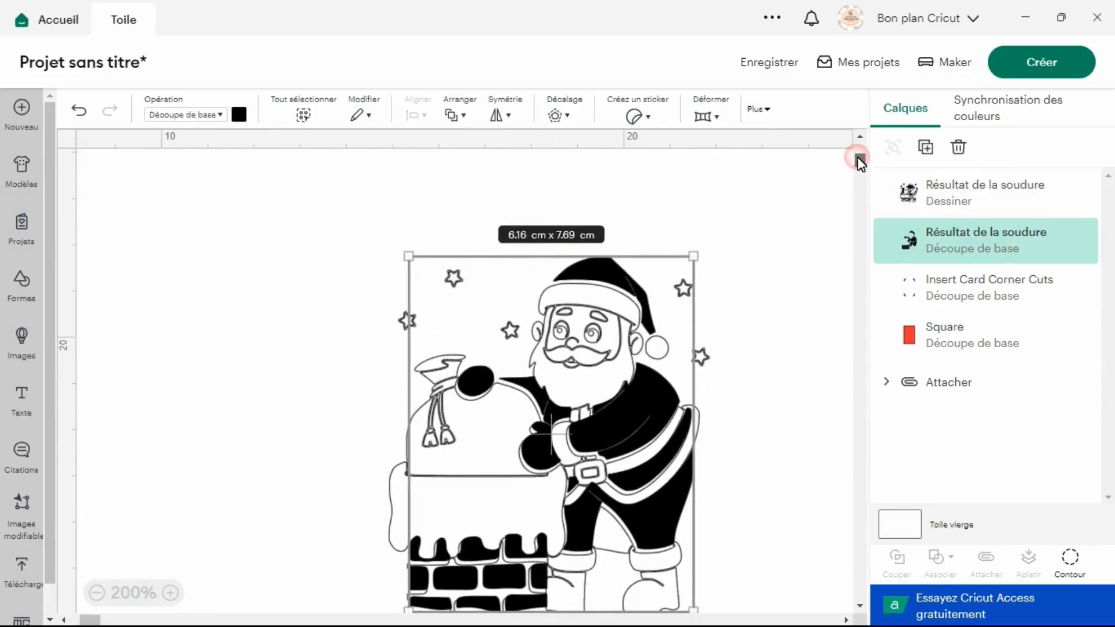
pyautogui.scroll(-5, 857, 158)
pyautogui.scroll(4, 858, 158)
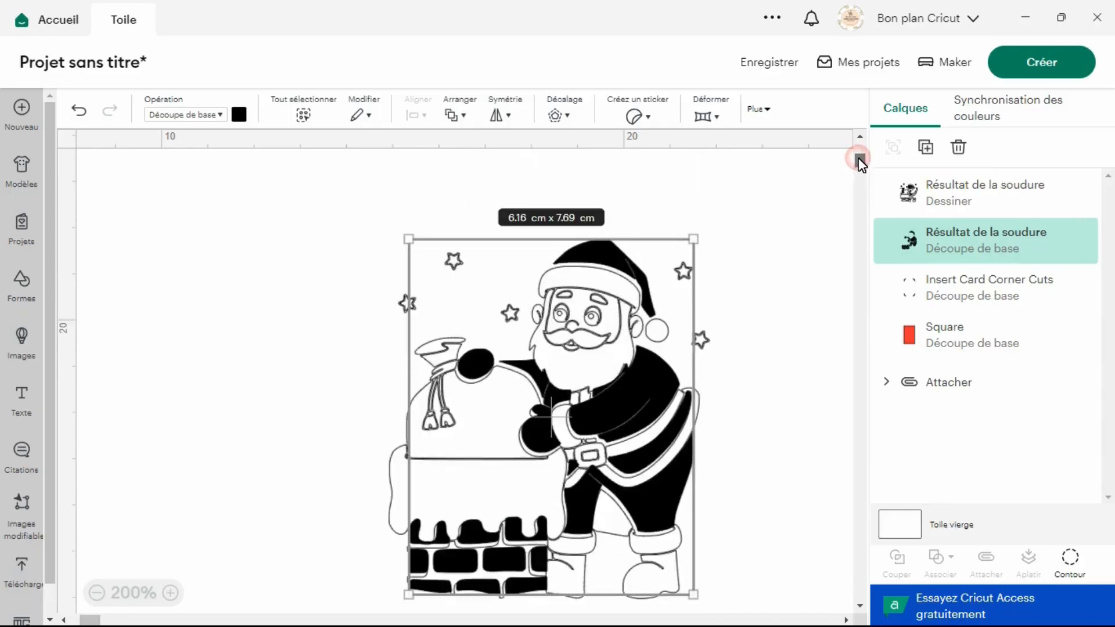
pyautogui.click(632, 379)
pyautogui.moveTo(631, 380); pyautogui.dragTo(633, 379)
# - Attach the Santa cut-out layer and the pen-drawn Santa layer to each other
pyautogui.click(809, 402)
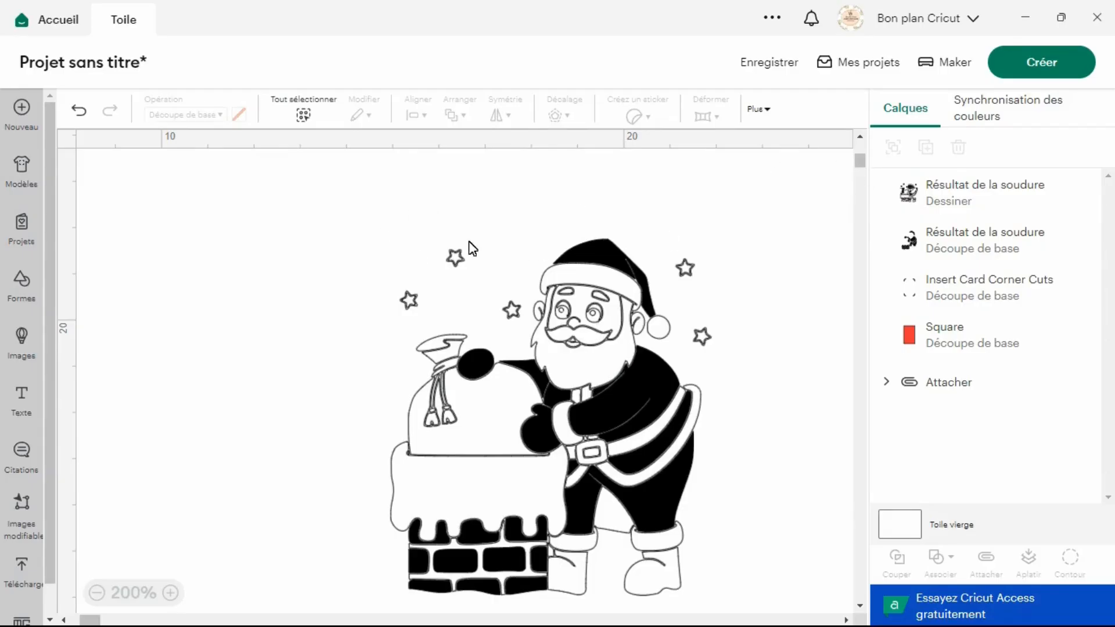
pyautogui.moveTo(379, 241); pyautogui.dragTo(756, 578)
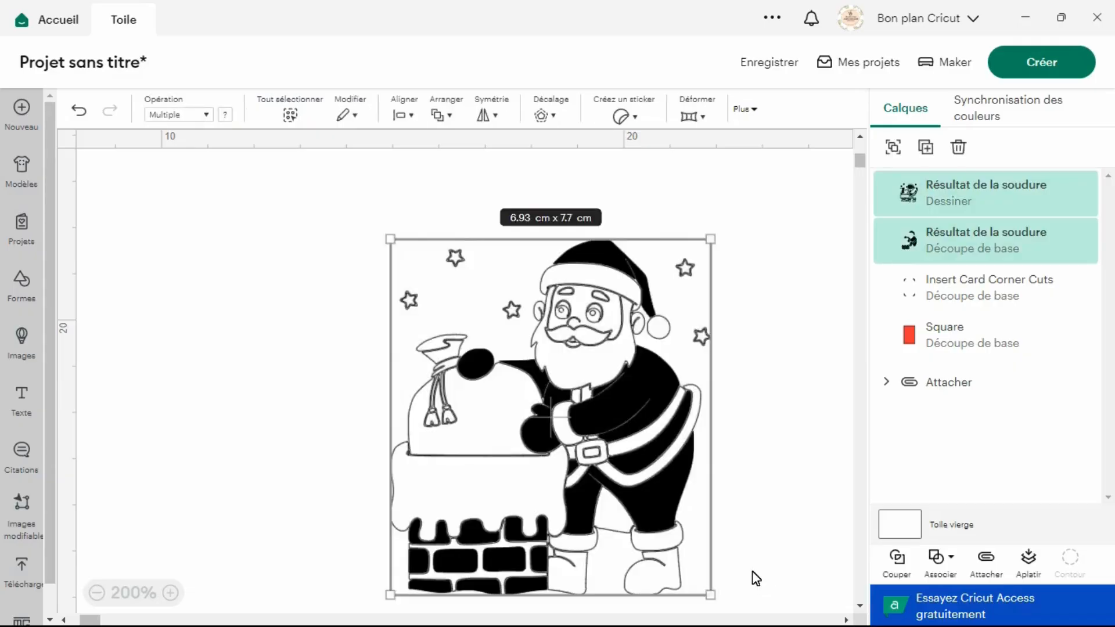
pyautogui.click(986, 559)
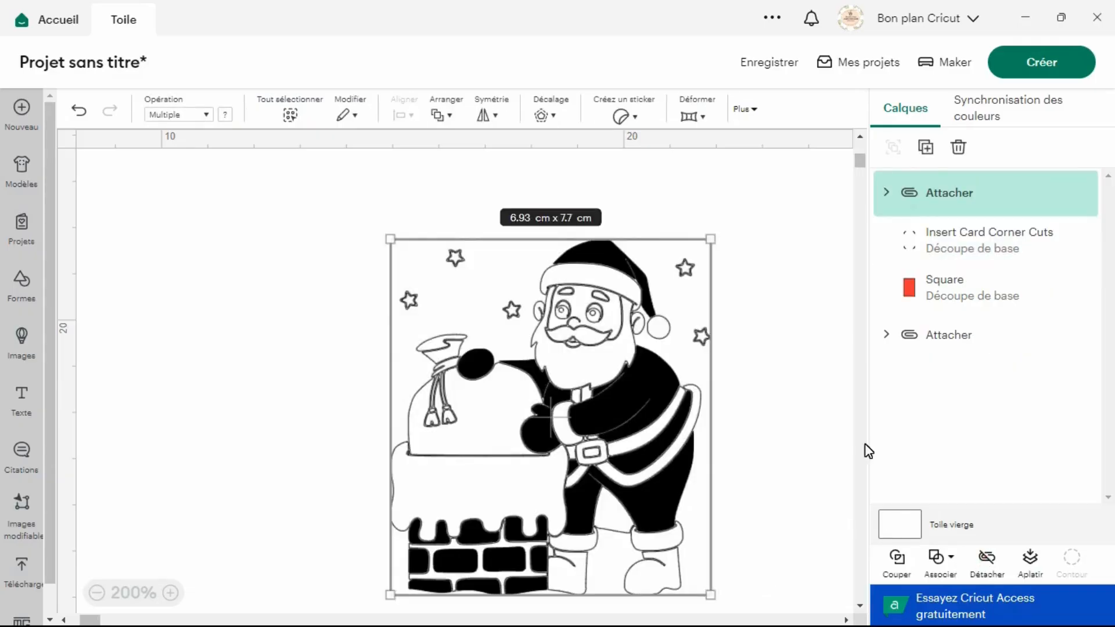
# - Place the attached Santa motif on the lower part of the card's front panel, between the corner cuts
pyautogui.click(99, 595)
pyautogui.click(97, 594)
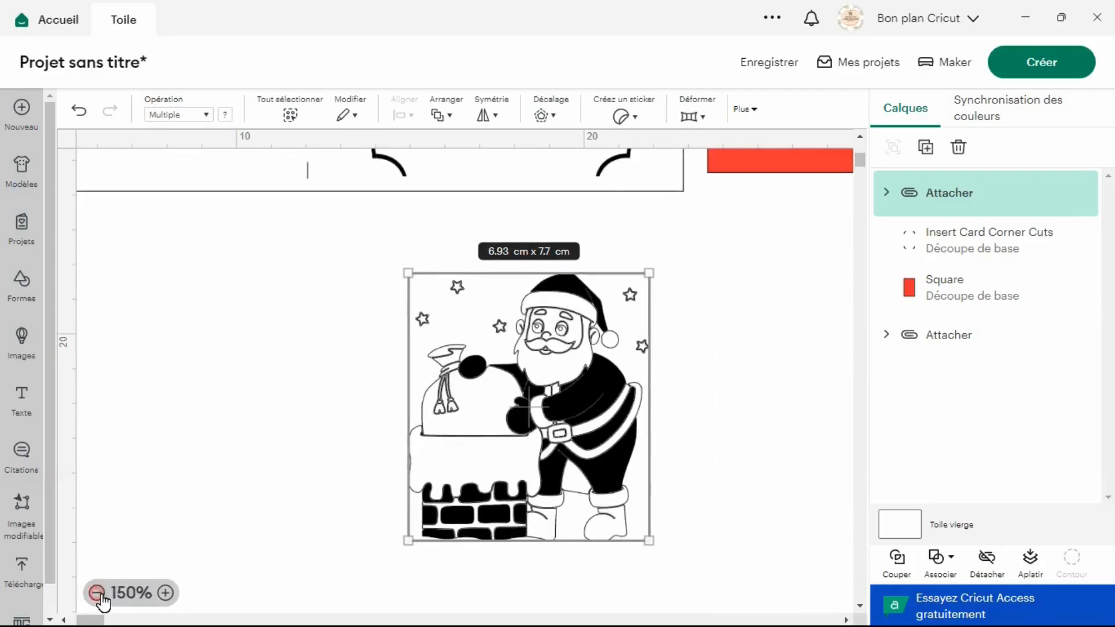
pyautogui.click(98, 594)
pyautogui.click(97, 594)
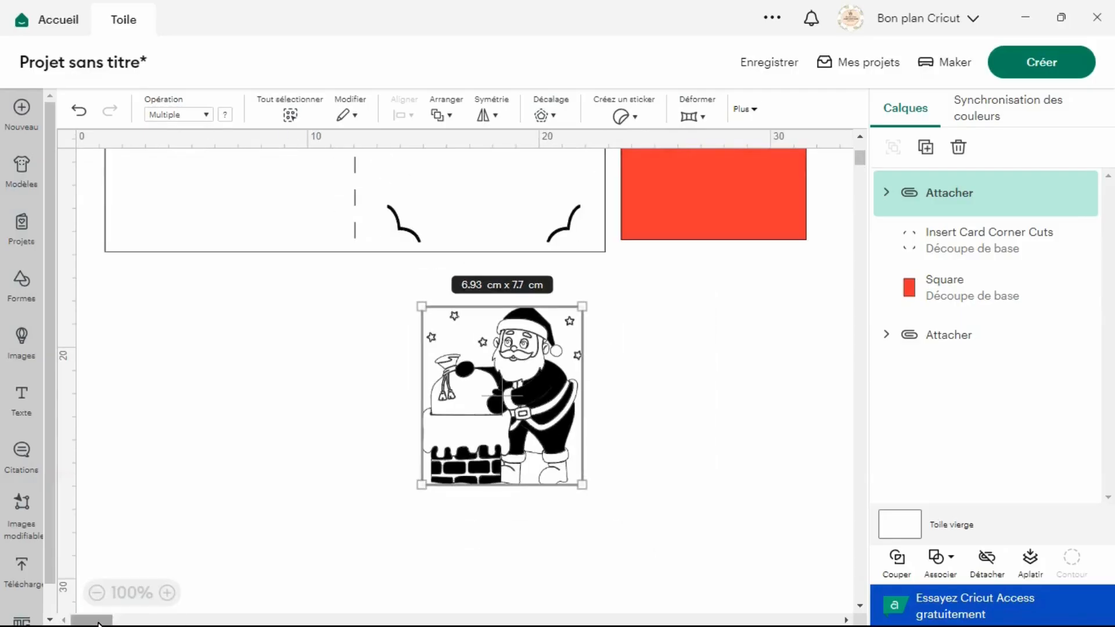
pyautogui.click(64, 621)
pyautogui.moveTo(576, 316); pyautogui.dragTo(553, 112)
pyautogui.moveTo(857, 157); pyautogui.dragTo(859, 145)
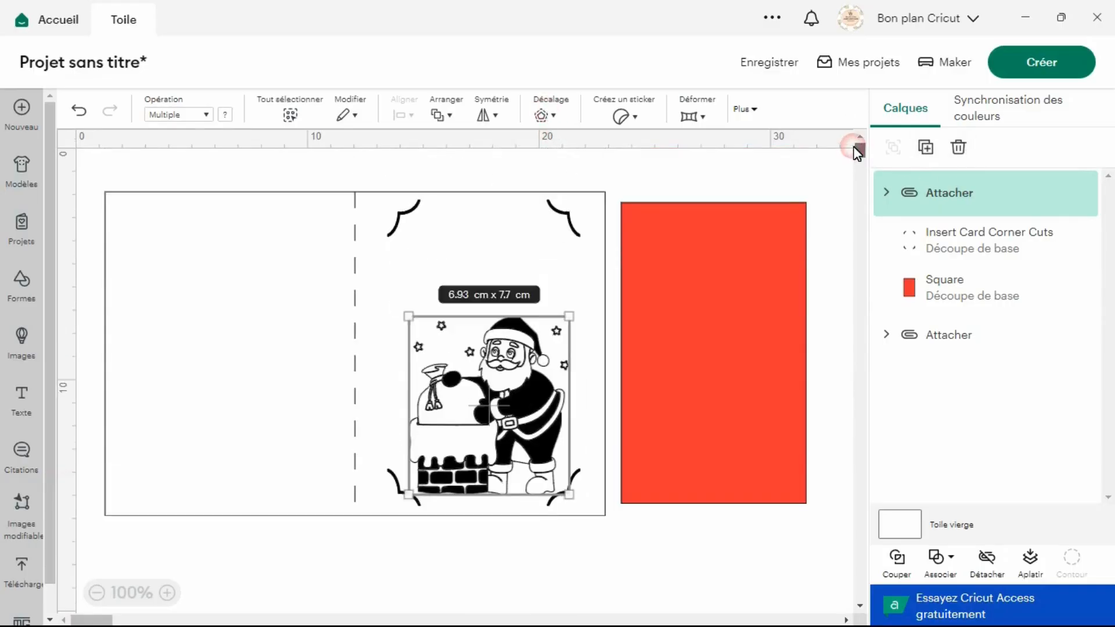
pyautogui.moveTo(525, 396); pyautogui.dragTo(525, 393)
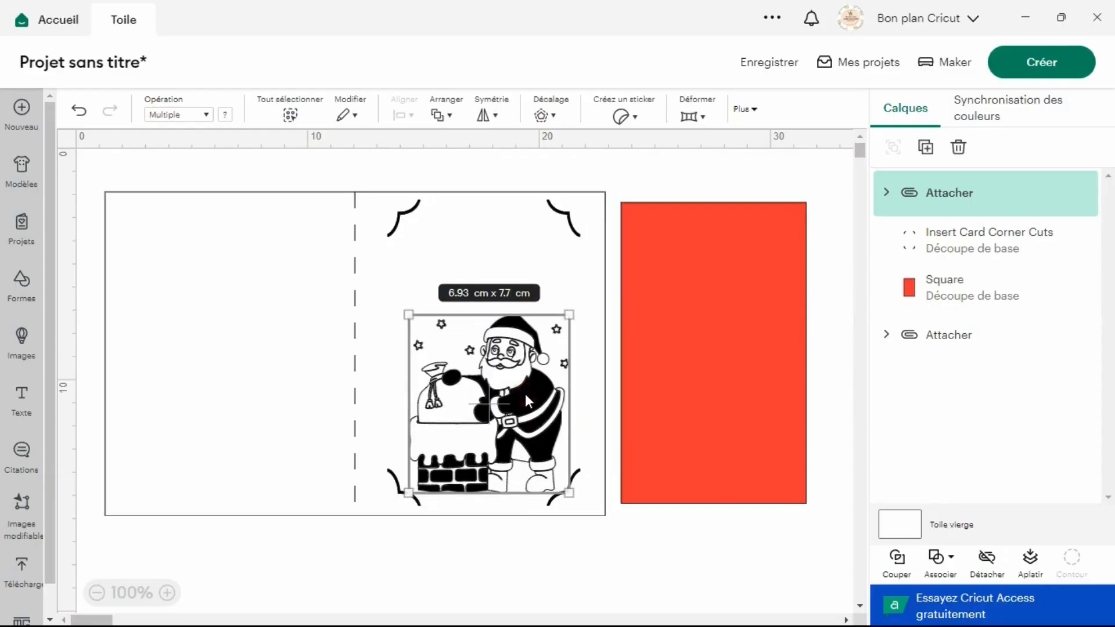
pyautogui.click(712, 184)
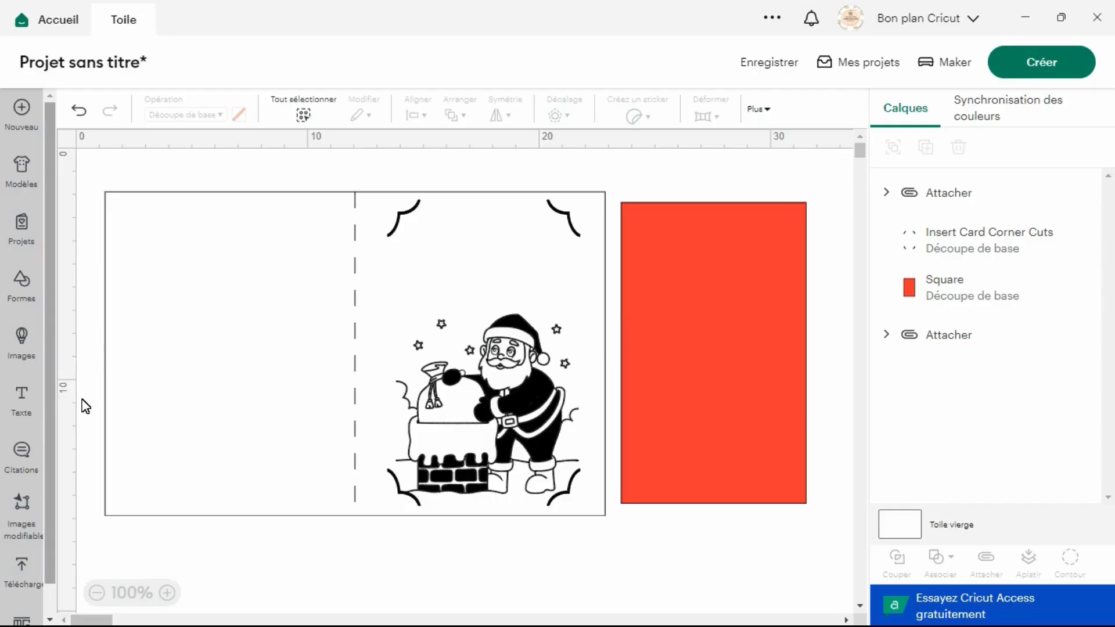
# - Add the text "Joyeux Noël" on two centred lines
pyautogui.click(33, 410)
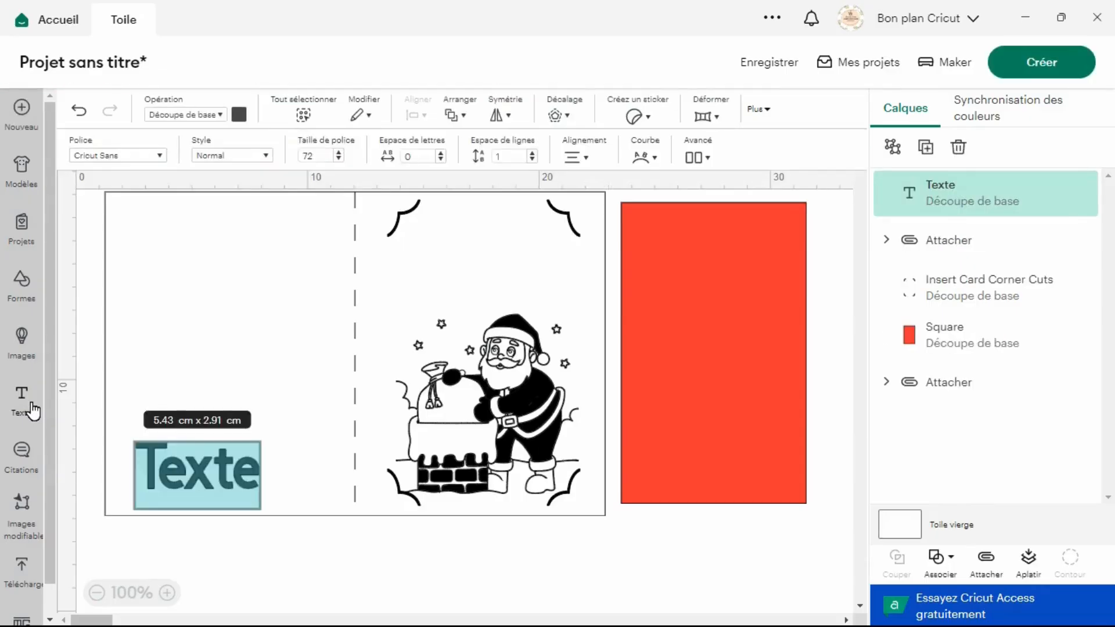
pyautogui.write('Jo')
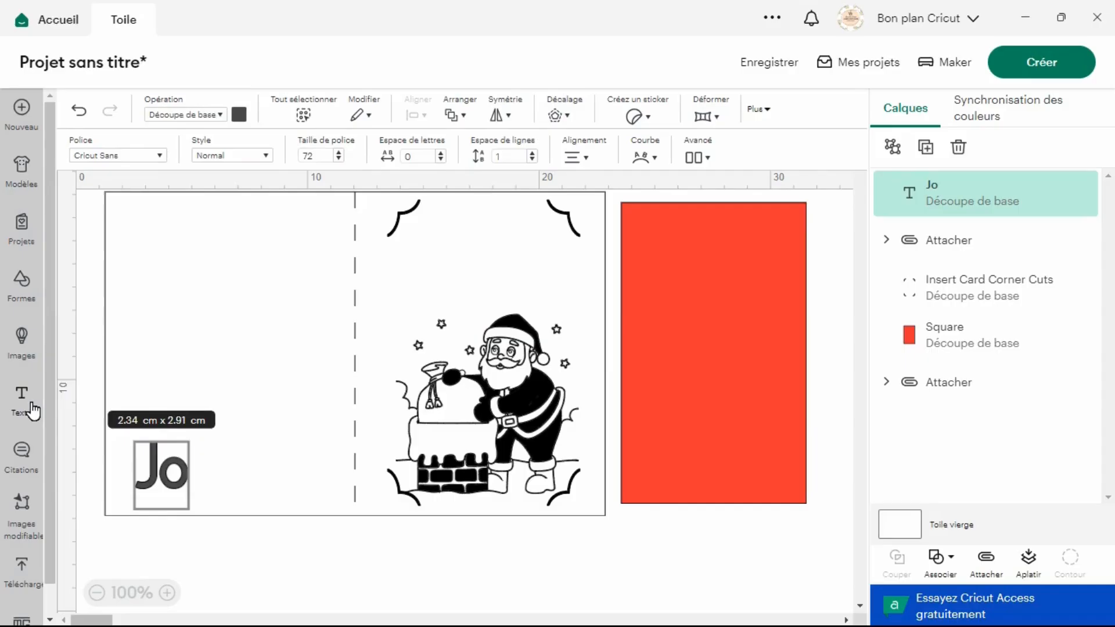
pyautogui.write('oyeu')
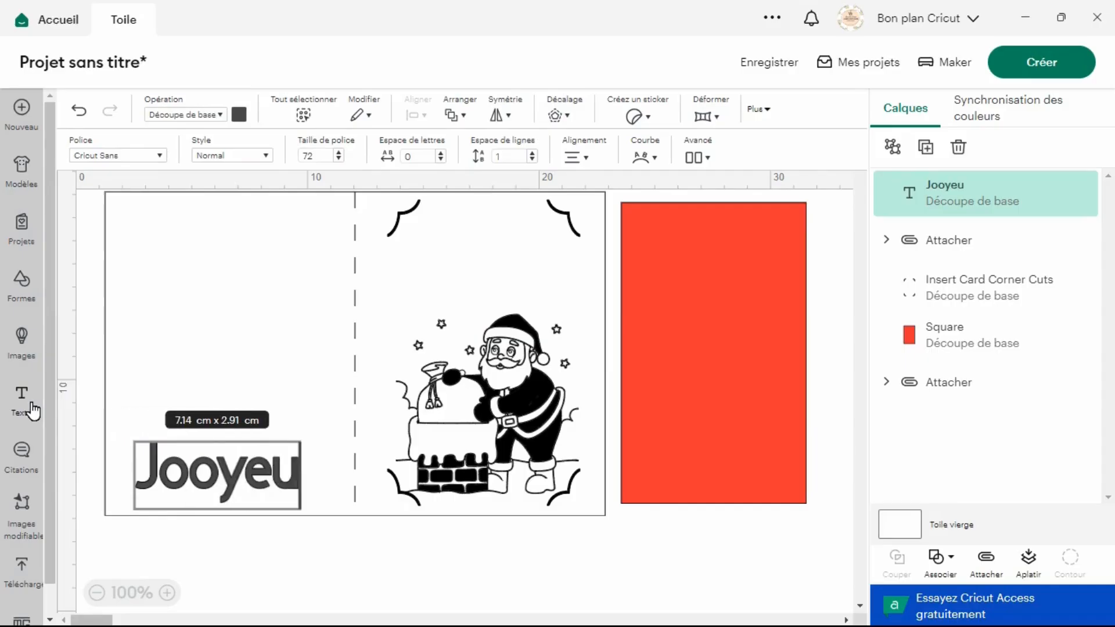
pyautogui.press('BackSpace')
pyautogui.press('BackSpace')
pyautogui.press('BackSpace')
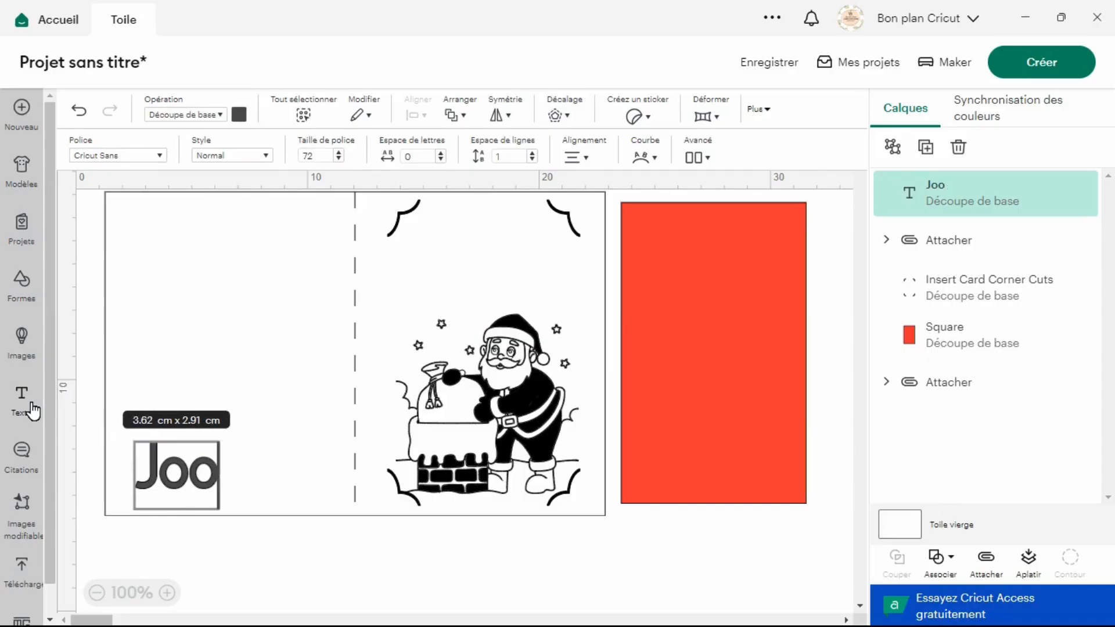
pyautogui.press('BackSpace')
pyautogui.write('ye')
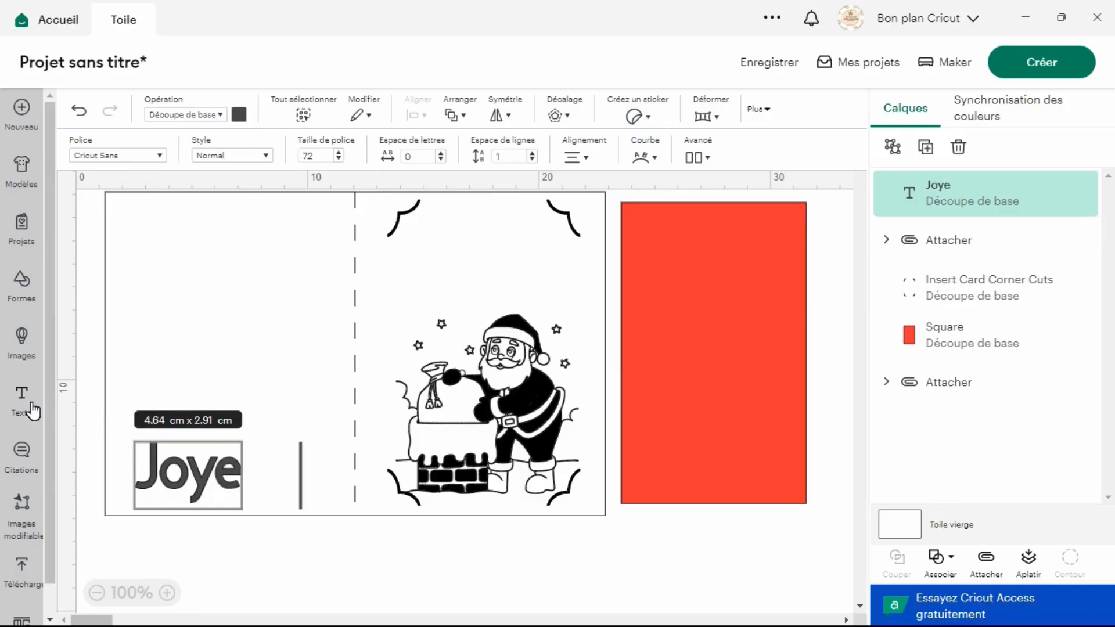
pyautogui.write('ux')
pyautogui.press('Return')
pyautogui.write('No')
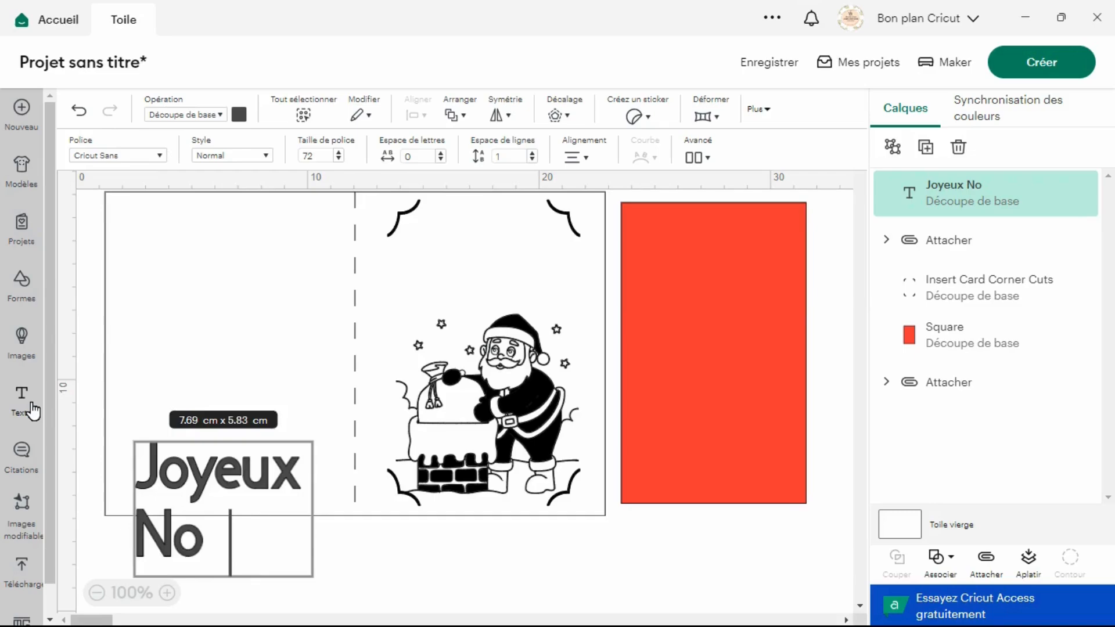
pyautogui.write('ël')
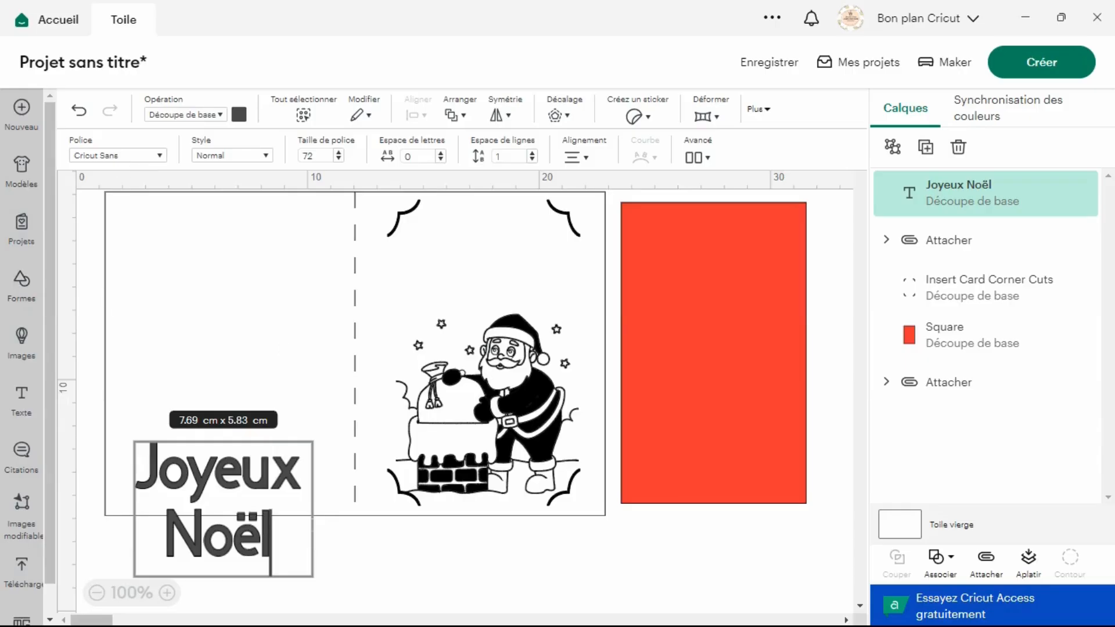
pyautogui.click(384, 558)
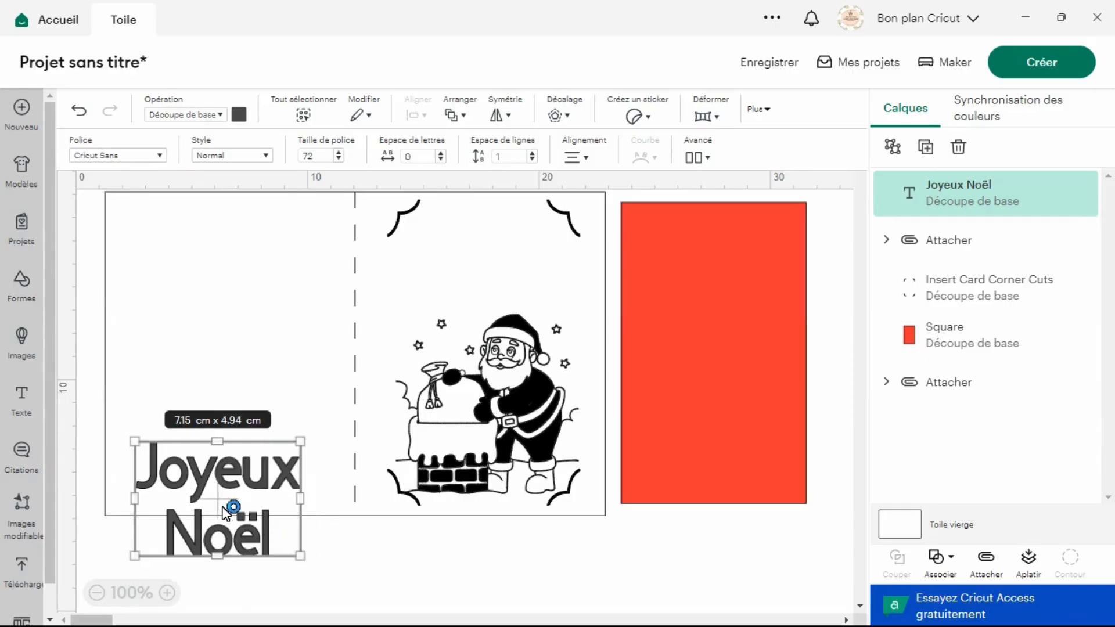
# - Move the Joyeux Noël text above Santa on the card front and shrink it to about 3.84 x 2.65 cm
pyautogui.moveTo(226, 510); pyautogui.dragTo(511, 286)
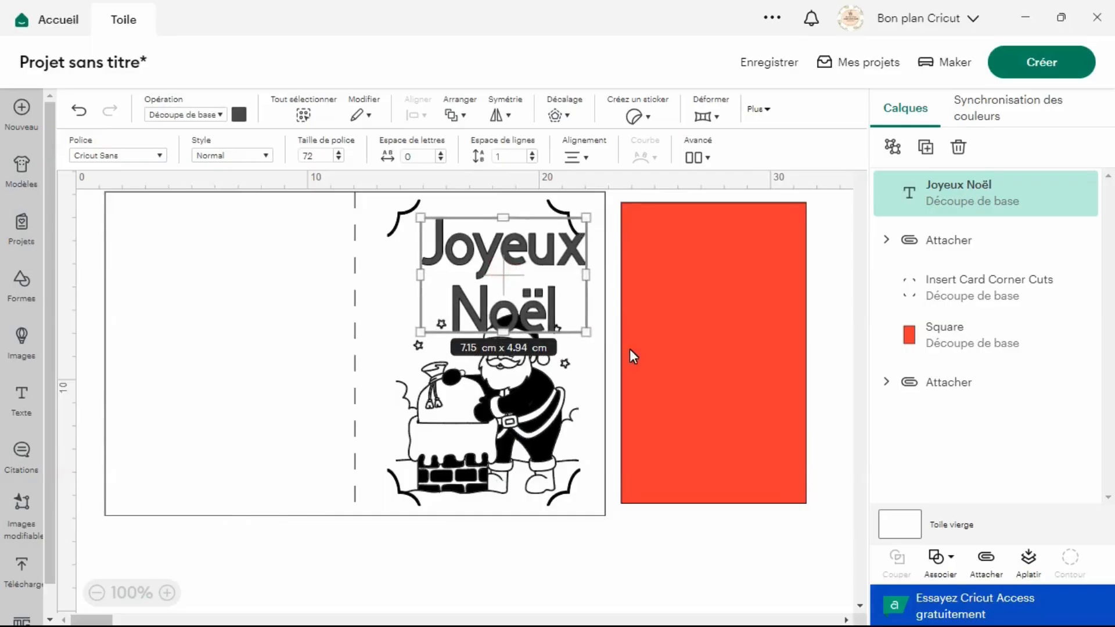
pyautogui.moveTo(599, 343); pyautogui.dragTo(511, 279)
pyautogui.moveTo(488, 264); pyautogui.dragTo(496, 273)
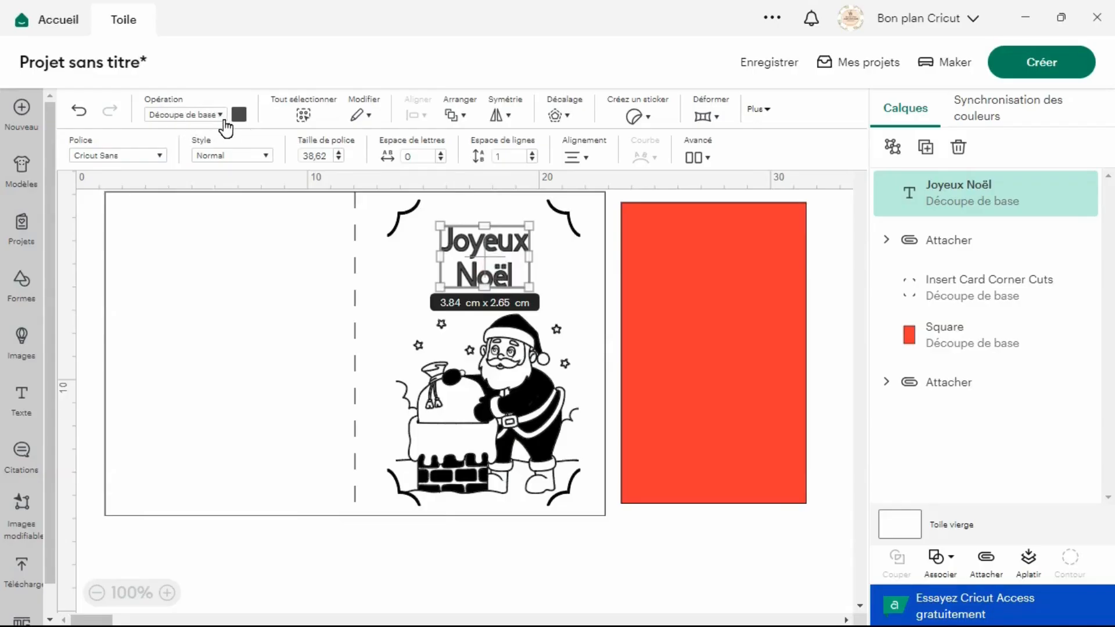
# - Duplicate the Joyeux Noël text
pyautogui.rightClick(479, 256)
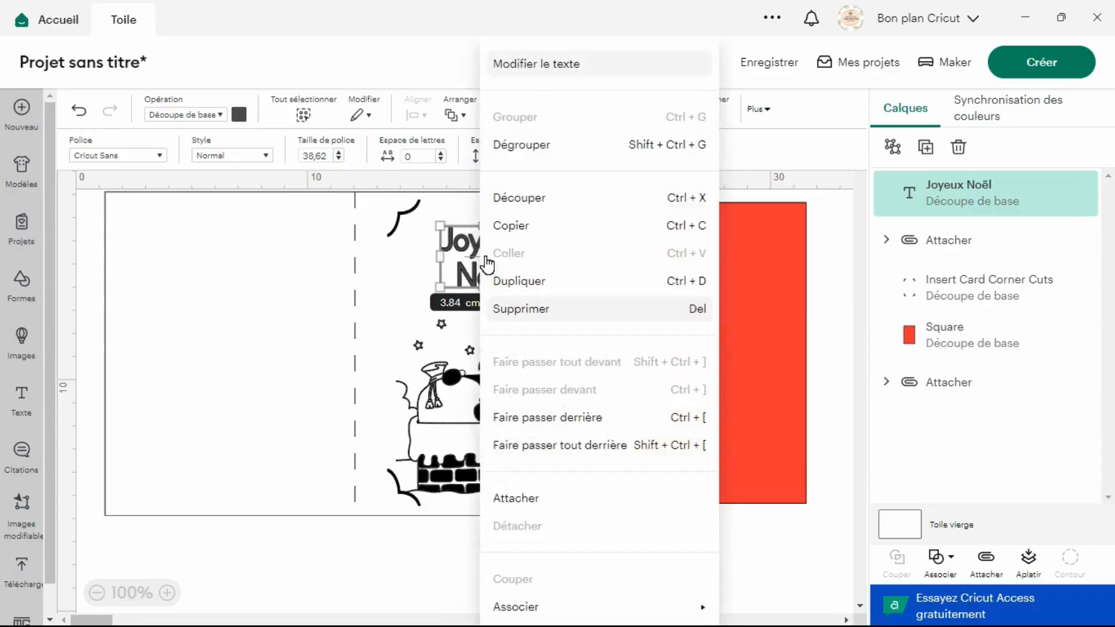
pyautogui.click(539, 285)
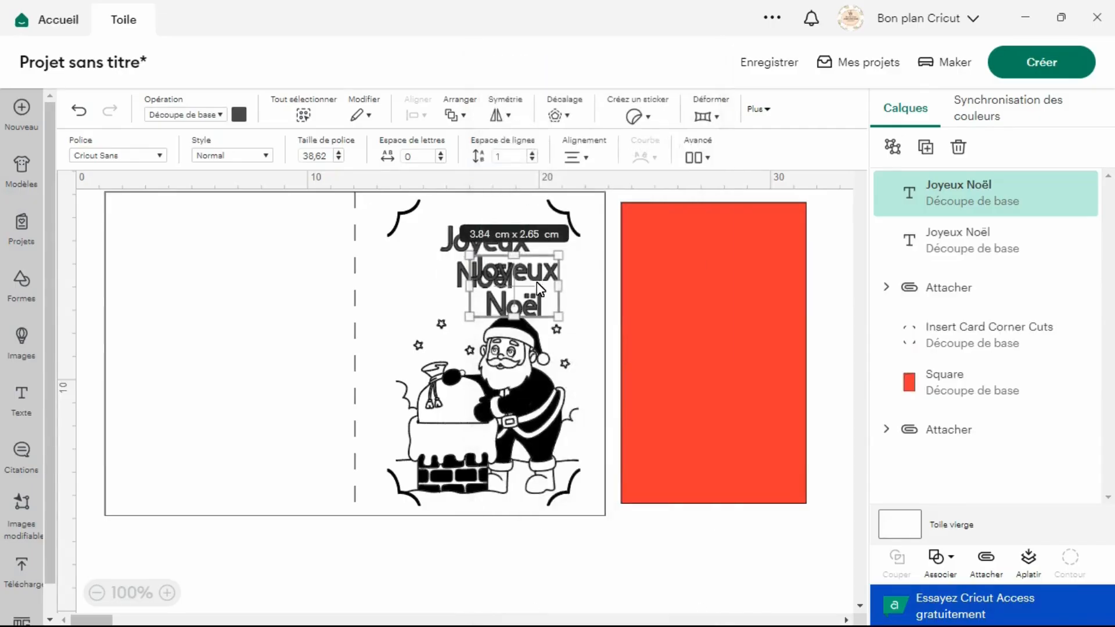
# - Place the duplicate Joyeux Noël text over the original and move the card with its Santa clear below both texts
pyautogui.moveTo(531, 292); pyautogui.dragTo(503, 262)
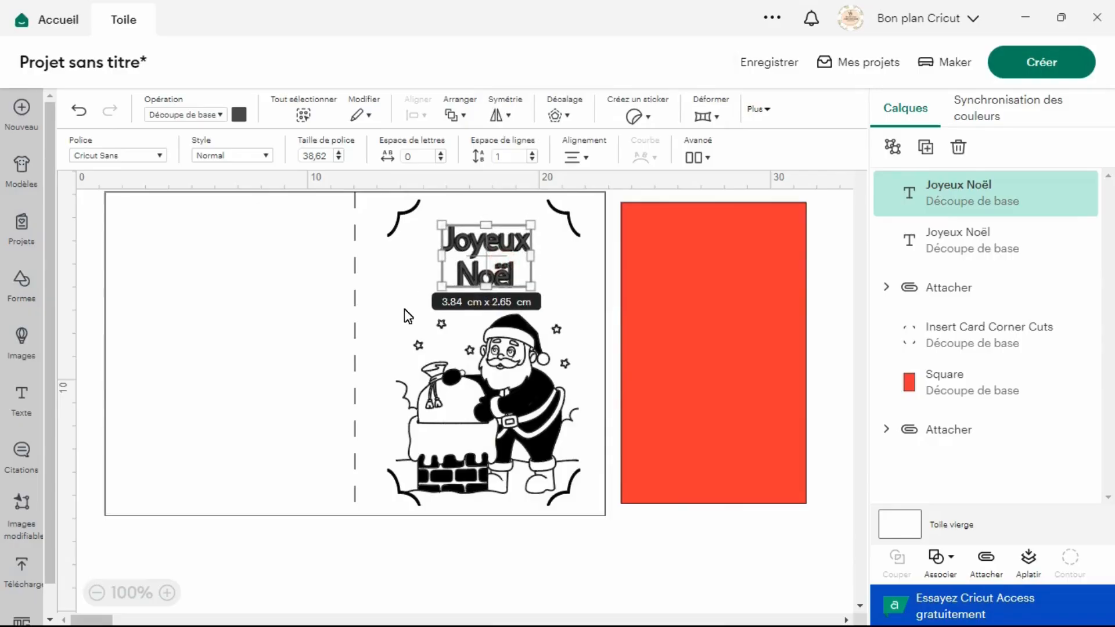
pyautogui.moveTo(428, 594); pyautogui.dragTo(308, 387)
pyautogui.moveTo(347, 448); pyautogui.dragTo(331, 611)
pyautogui.click(395, 220)
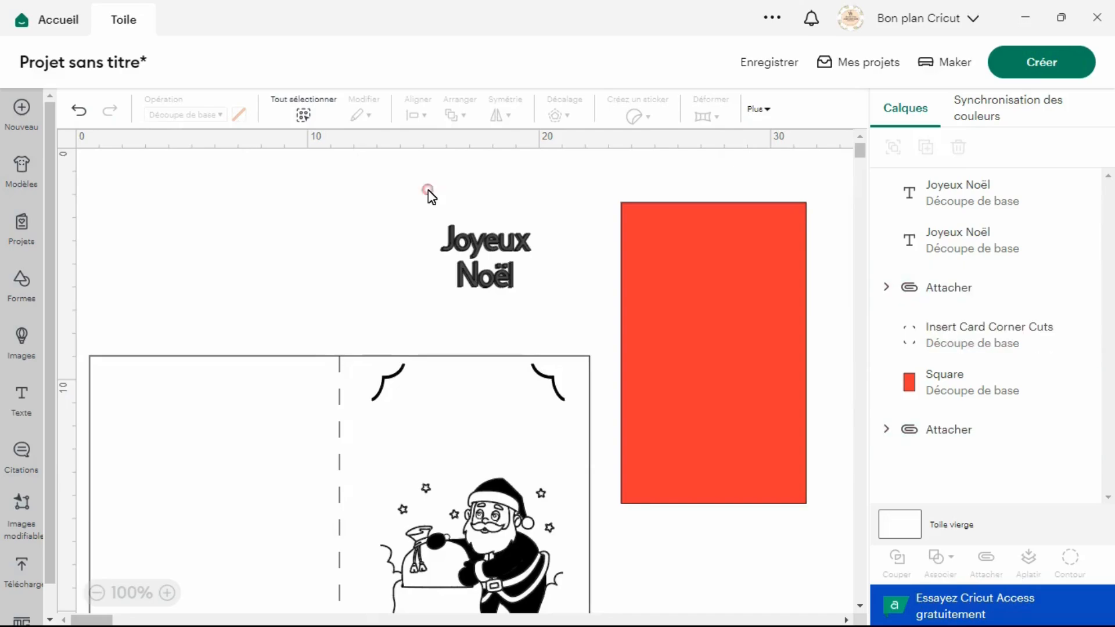
# - Centre the two overlapping Joyeux Noël texts exactly on each other
pyautogui.moveTo(428, 192); pyautogui.dragTo(541, 308)
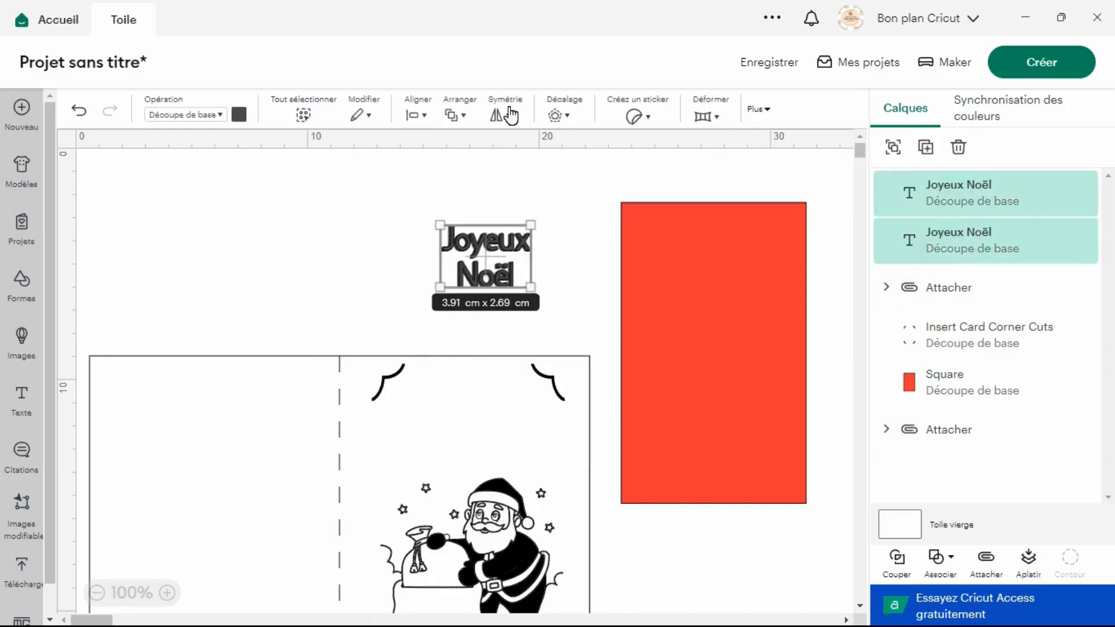
pyautogui.click(417, 114)
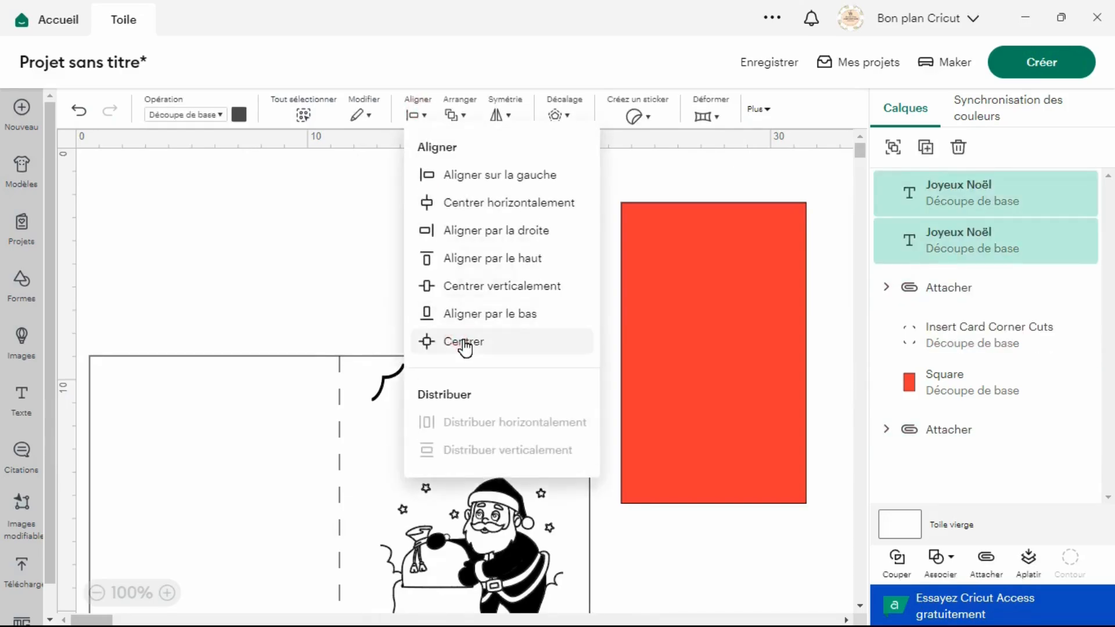
pyautogui.click(463, 343)
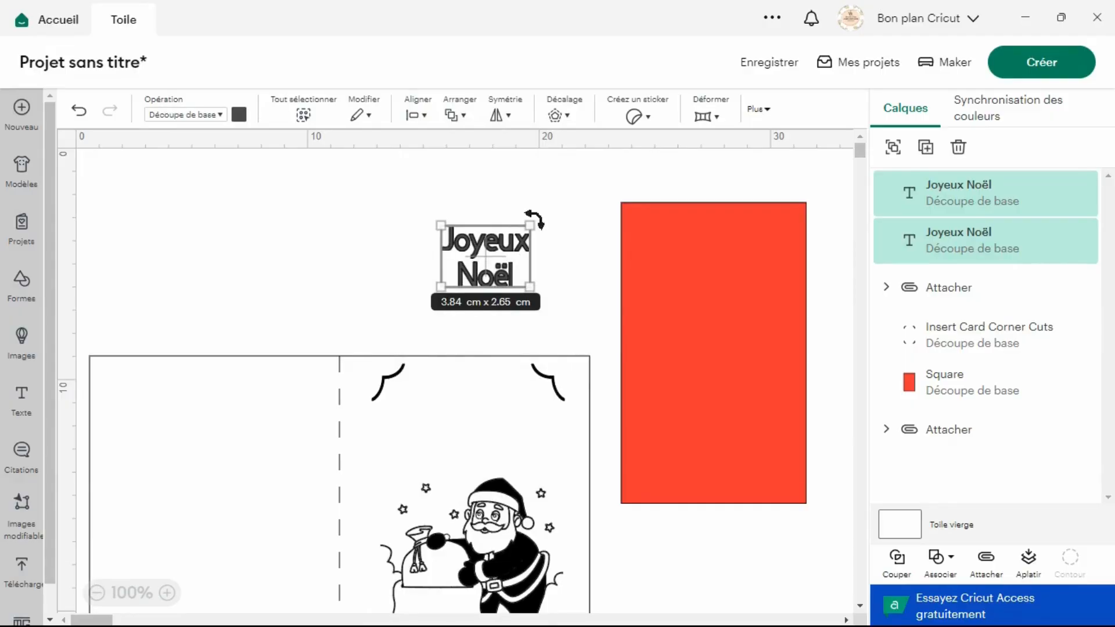
pyautogui.click(401, 246)
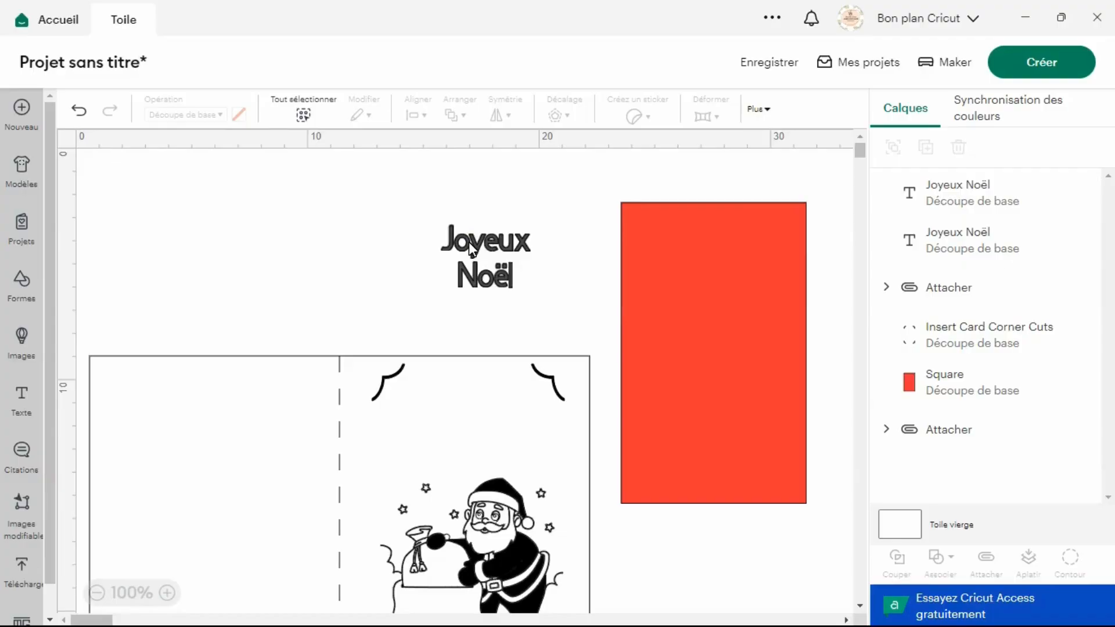
# - Set the lower Joyeux Noël text layer's operation to Stylo and try the Écriture text style on it
pyautogui.click(469, 243)
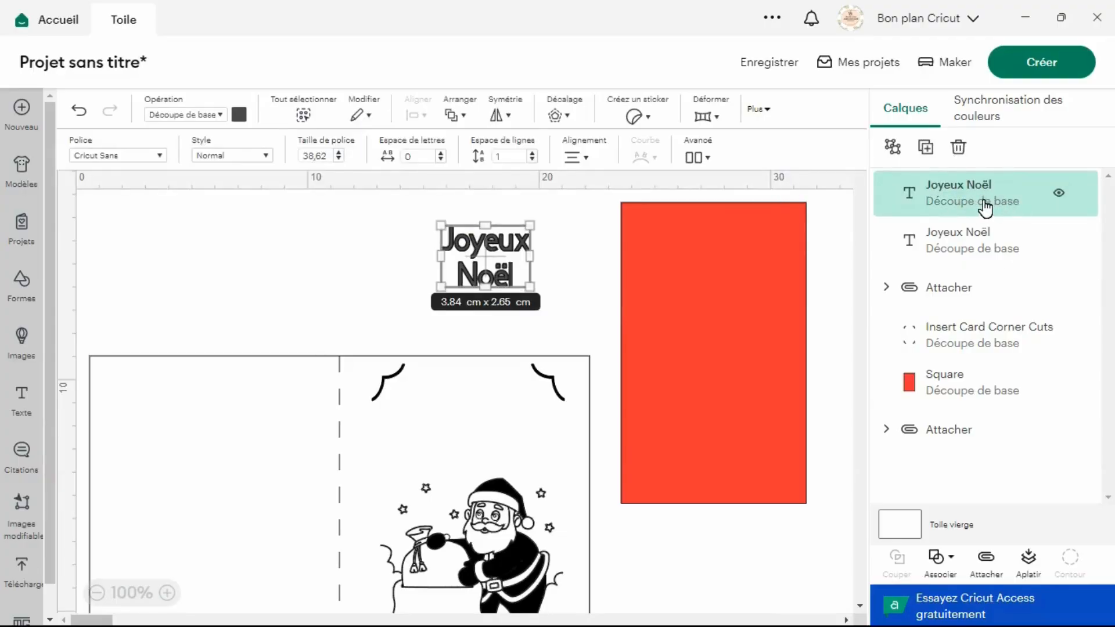
pyautogui.click(986, 245)
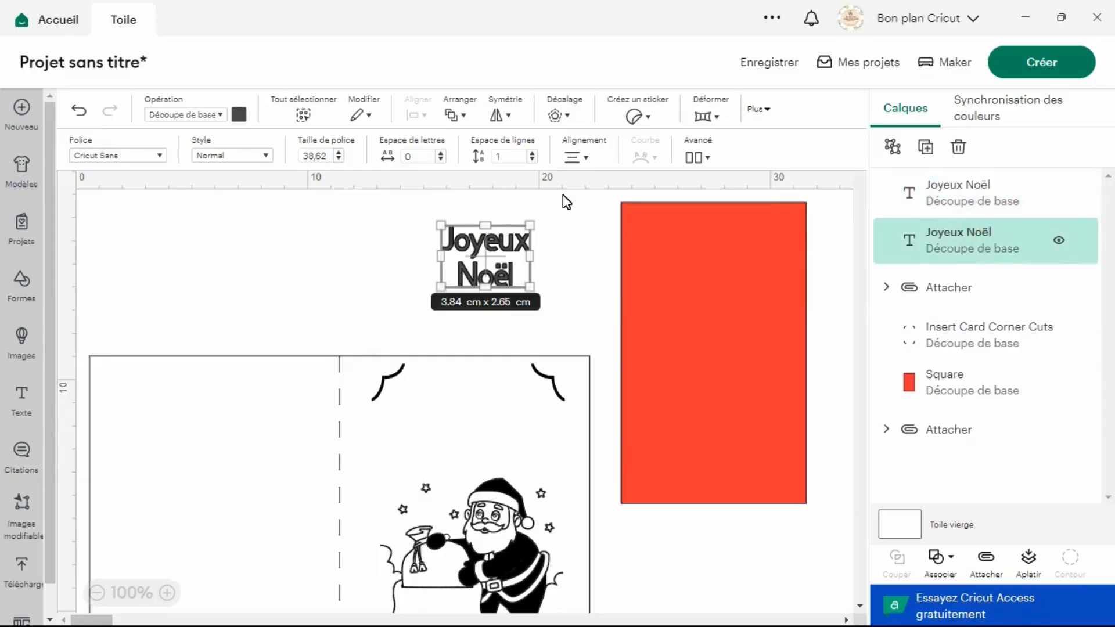
pyautogui.click(216, 115)
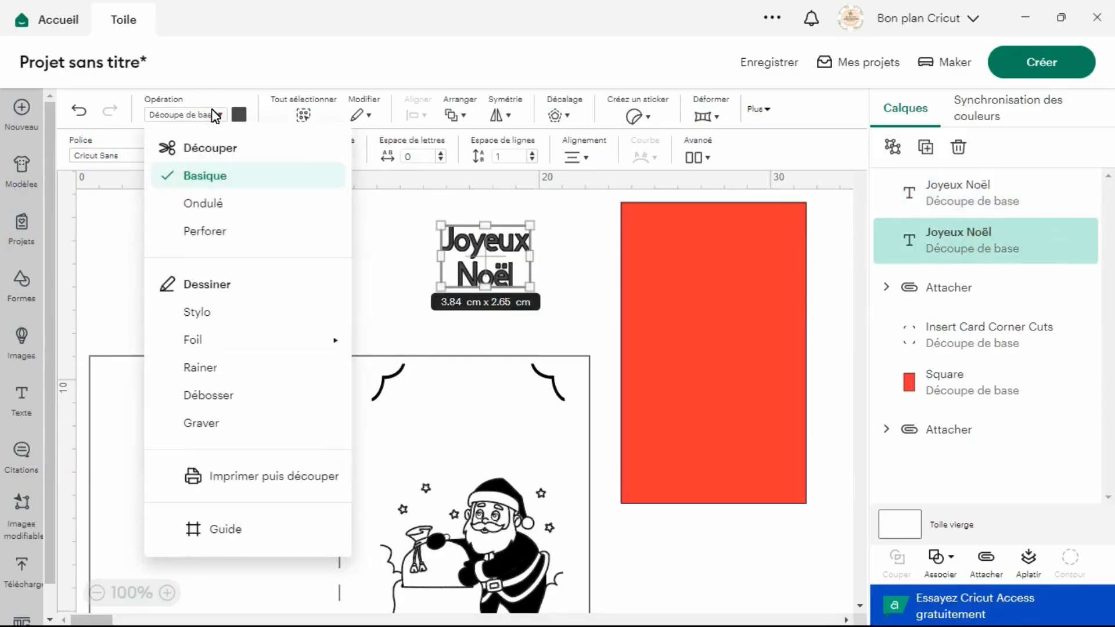
pyautogui.click(216, 314)
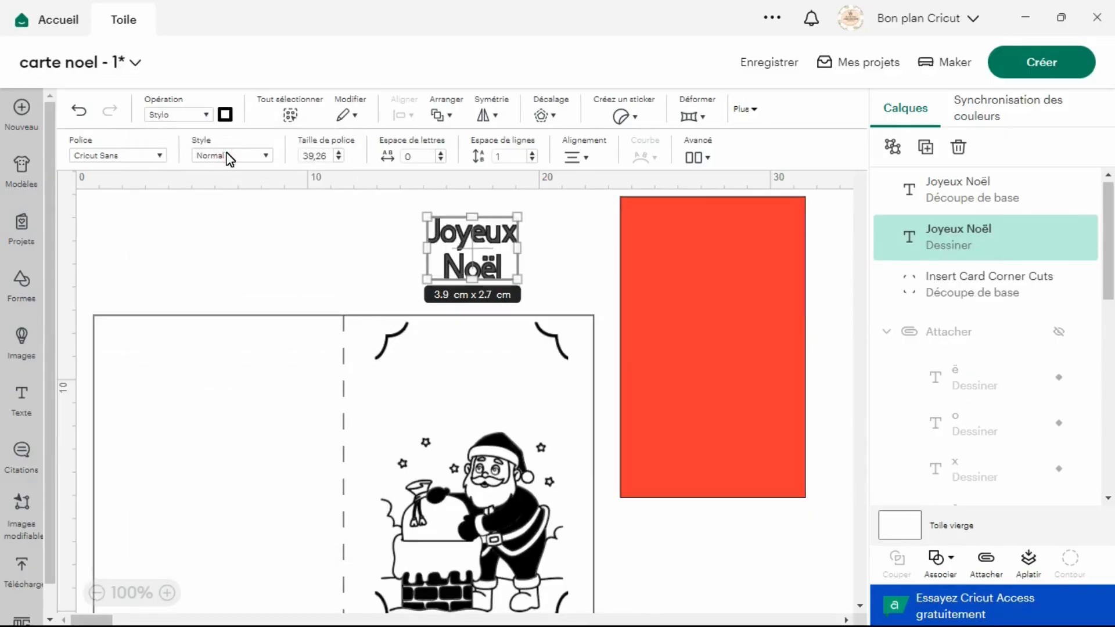
pyautogui.click(228, 155)
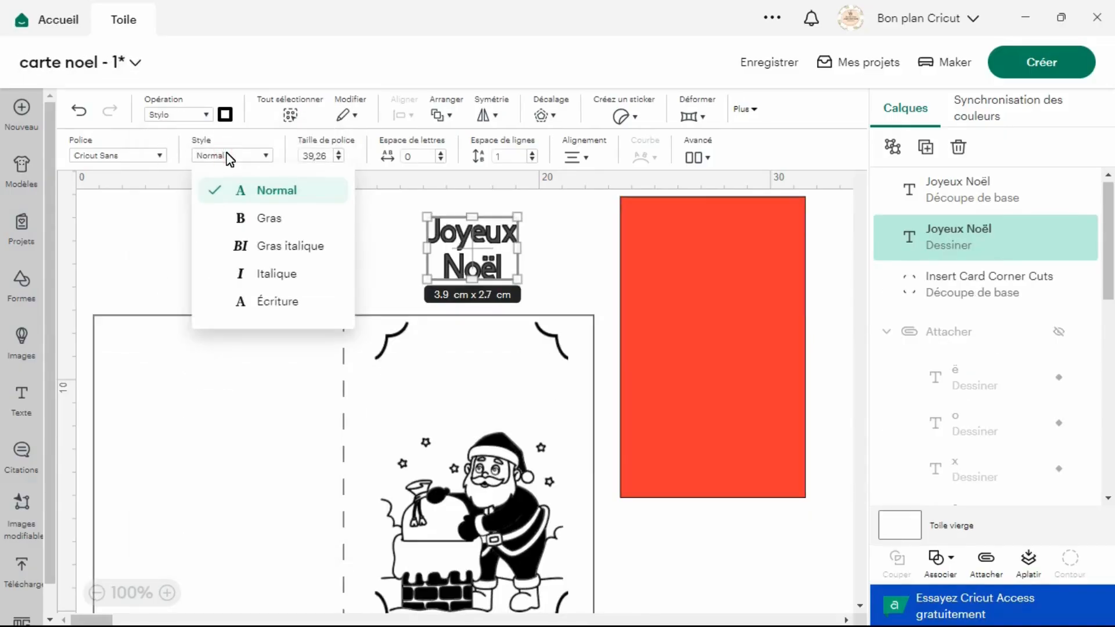
pyautogui.click(262, 303)
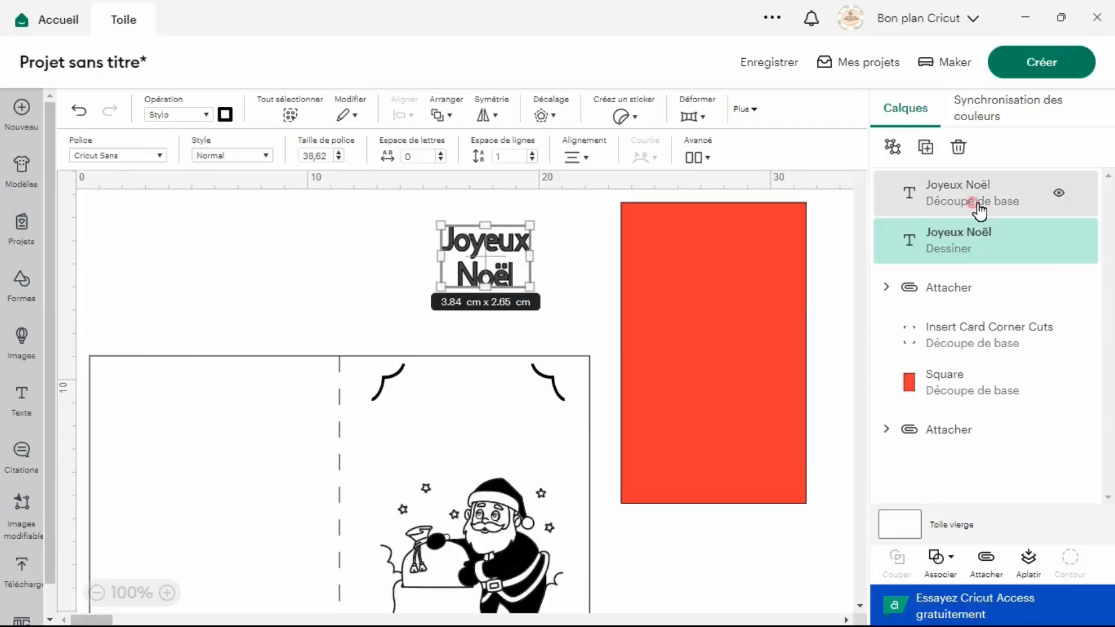
# - Ungroup the upper, basic-cut copy of the Joyeux Noël text into separate letters
pyautogui.click(977, 208)
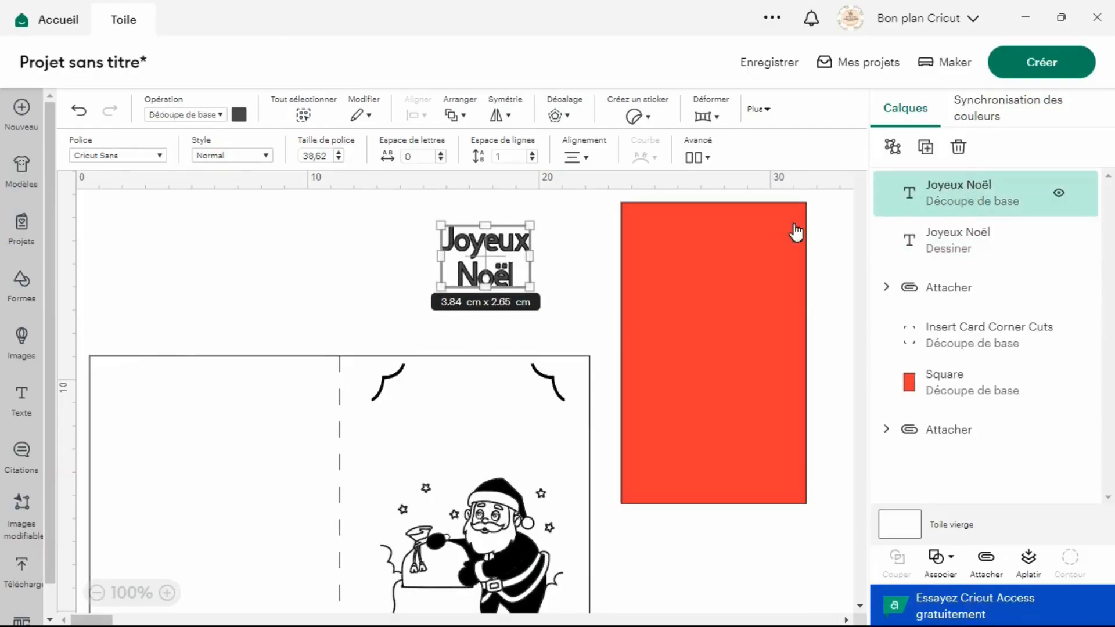
pyautogui.click(707, 158)
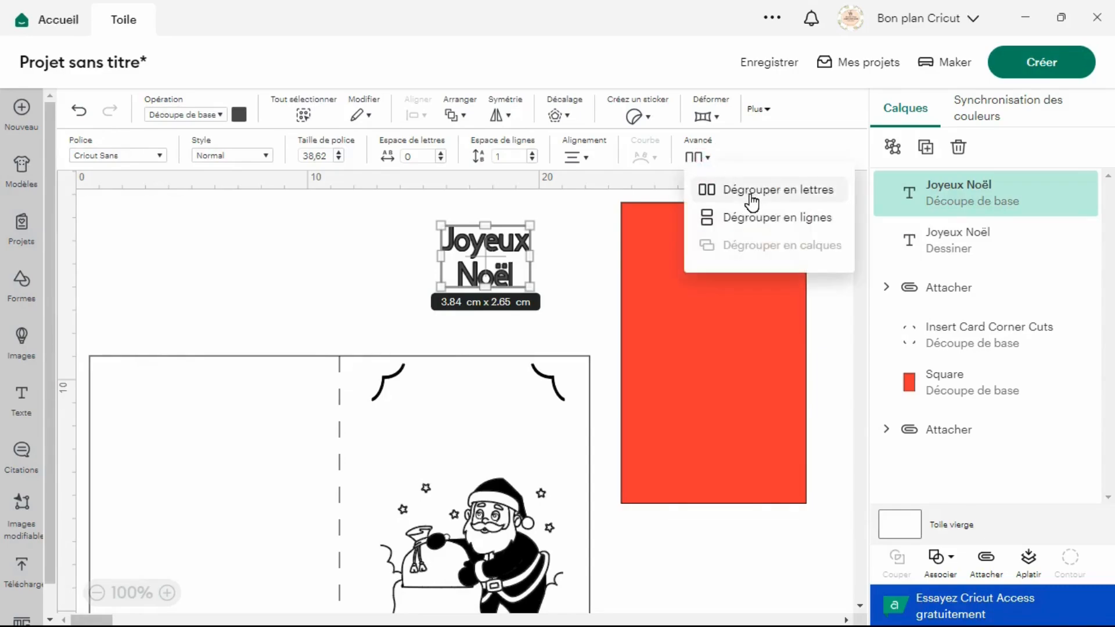
pyautogui.click(752, 197)
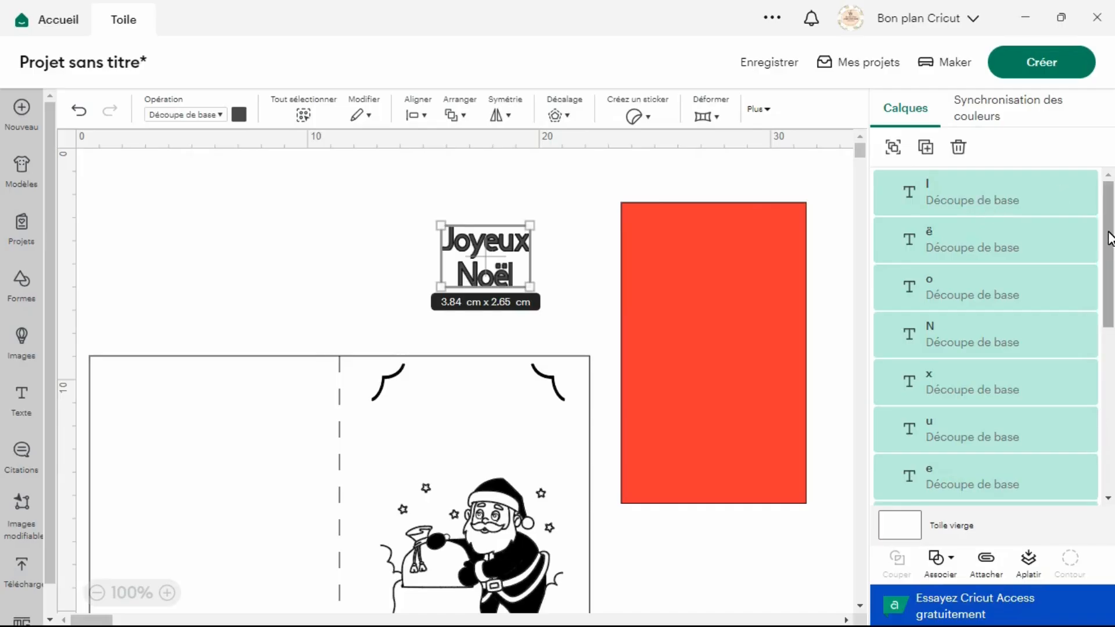
# - Delete the basic-cut letters o, e and x of the word Joyeux, leaving the drawn copy in place
pyautogui.moveTo(1110, 278); pyautogui.dragTo(1109, 389)
pyautogui.click(961, 402)
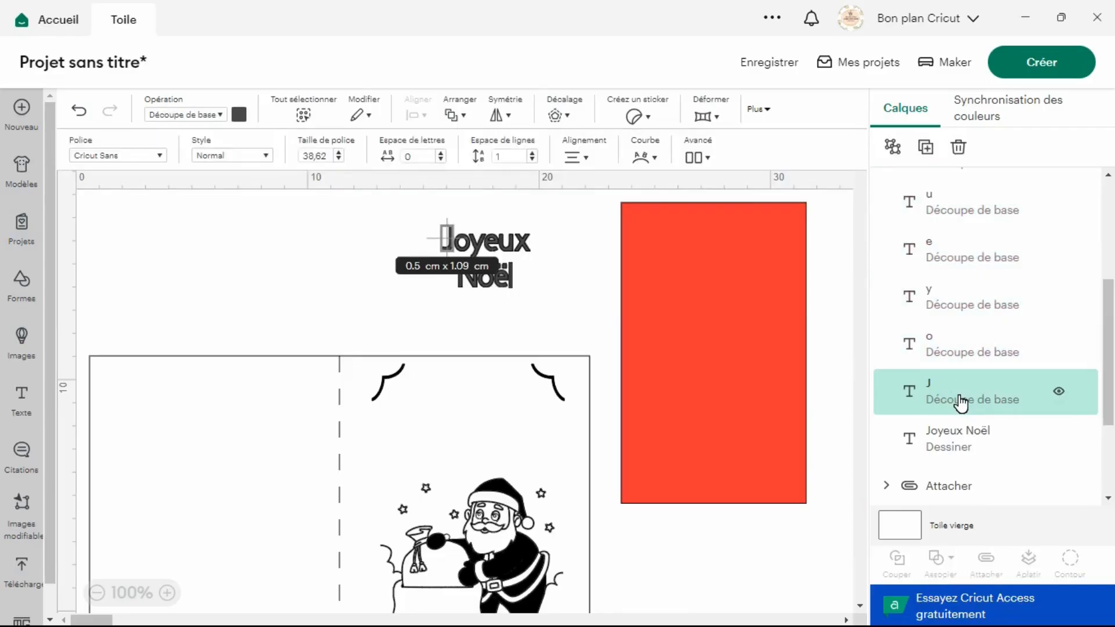
pyautogui.click(974, 358)
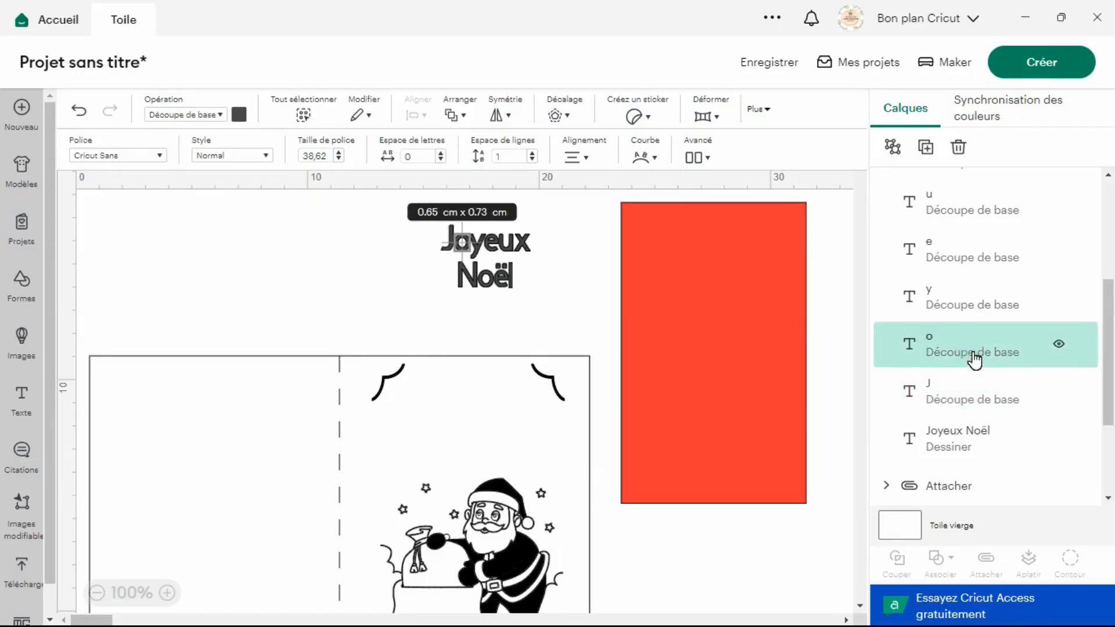
pyautogui.click(964, 319)
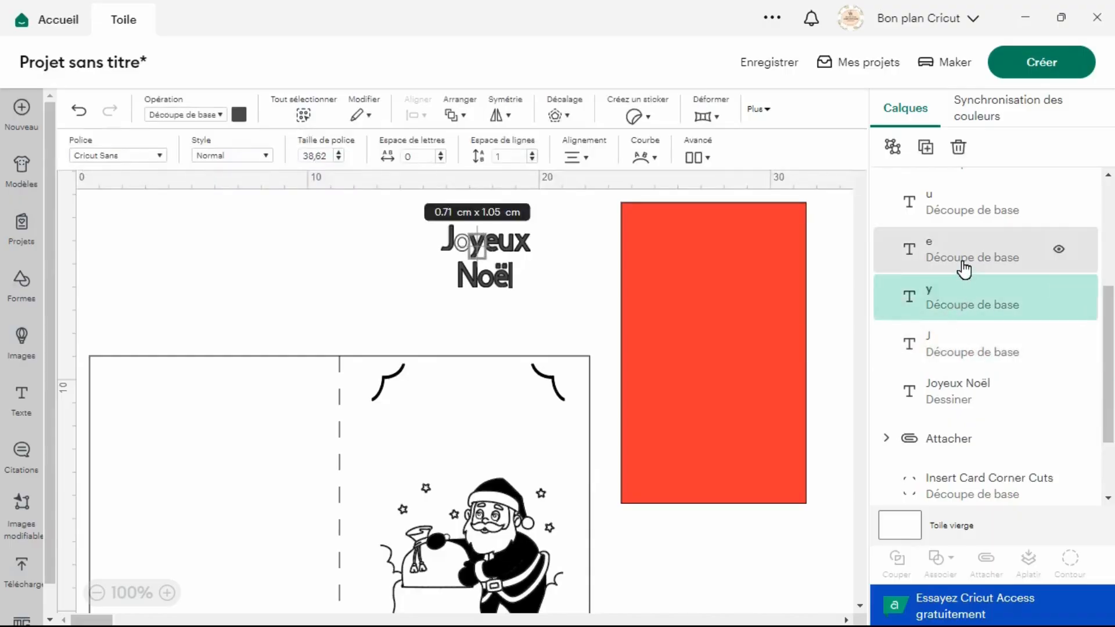
pyautogui.doubleClick(959, 261)
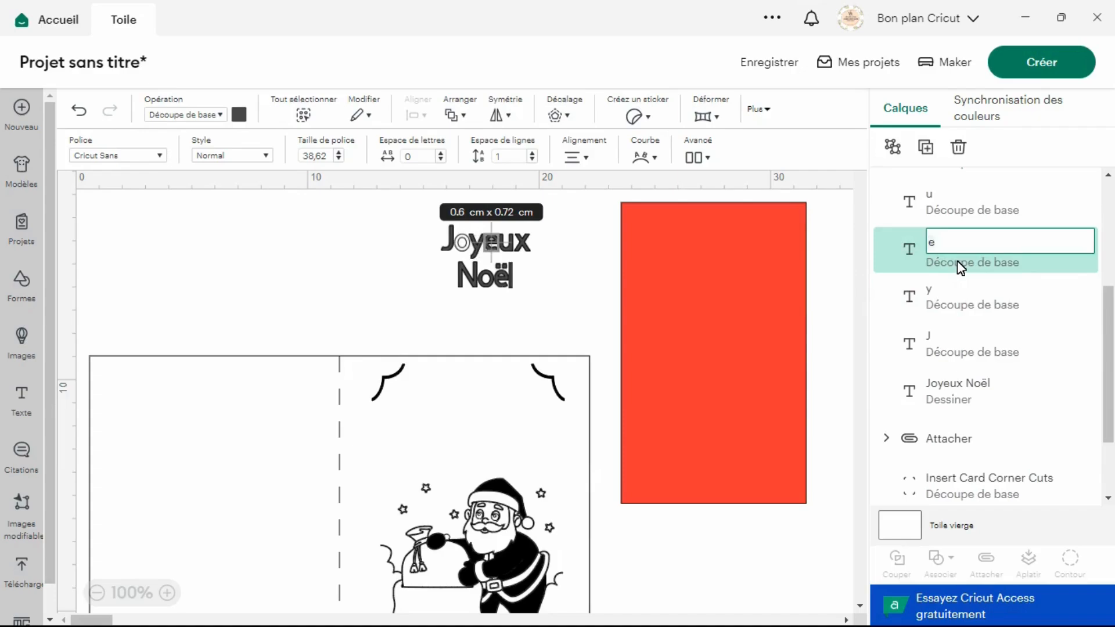
pyautogui.click(890, 250)
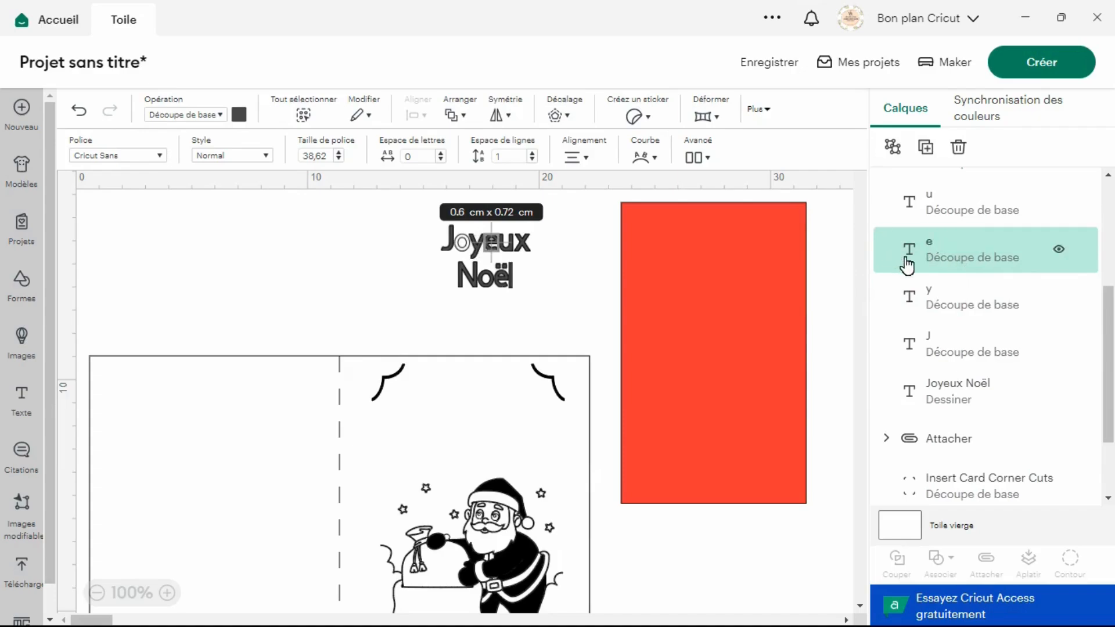
pyautogui.press('Delete')
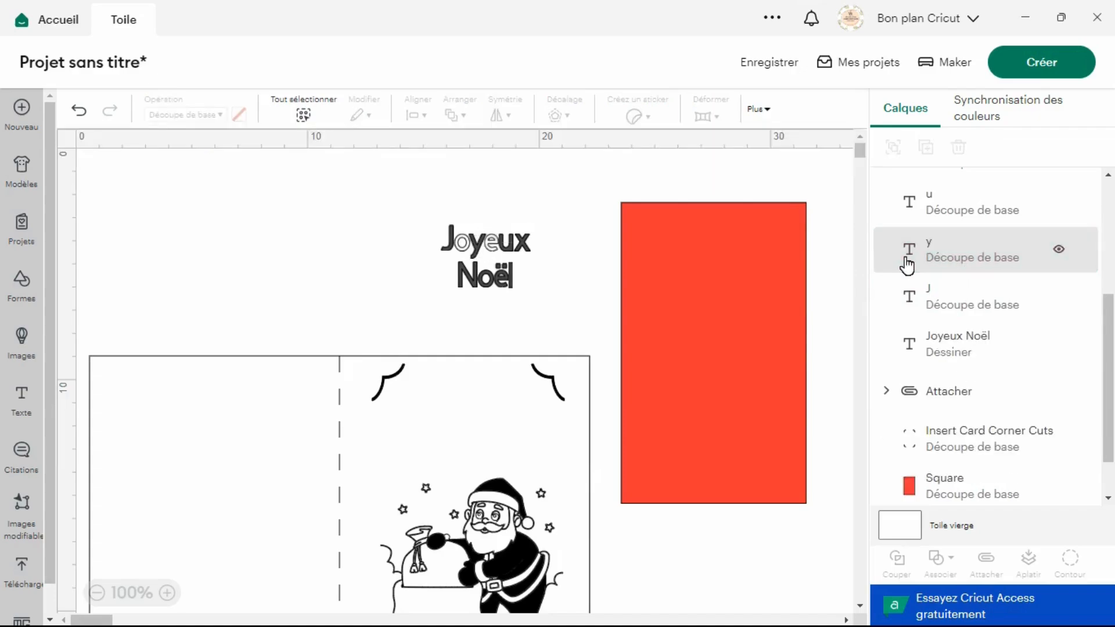
pyautogui.moveTo(1108, 306); pyautogui.dragTo(1101, 256)
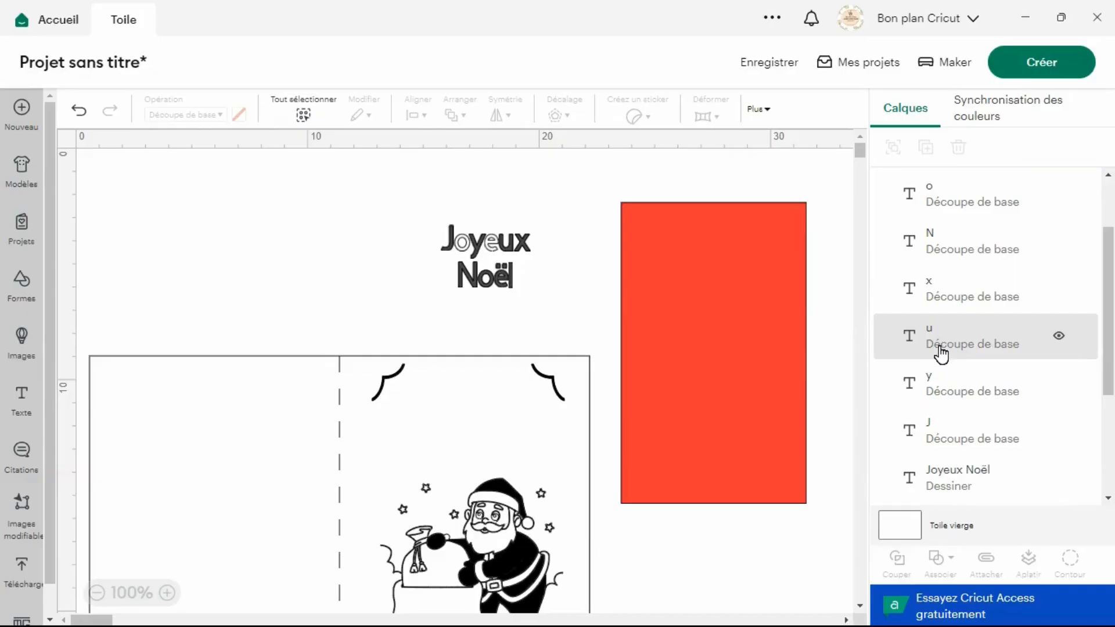
pyautogui.click(960, 305)
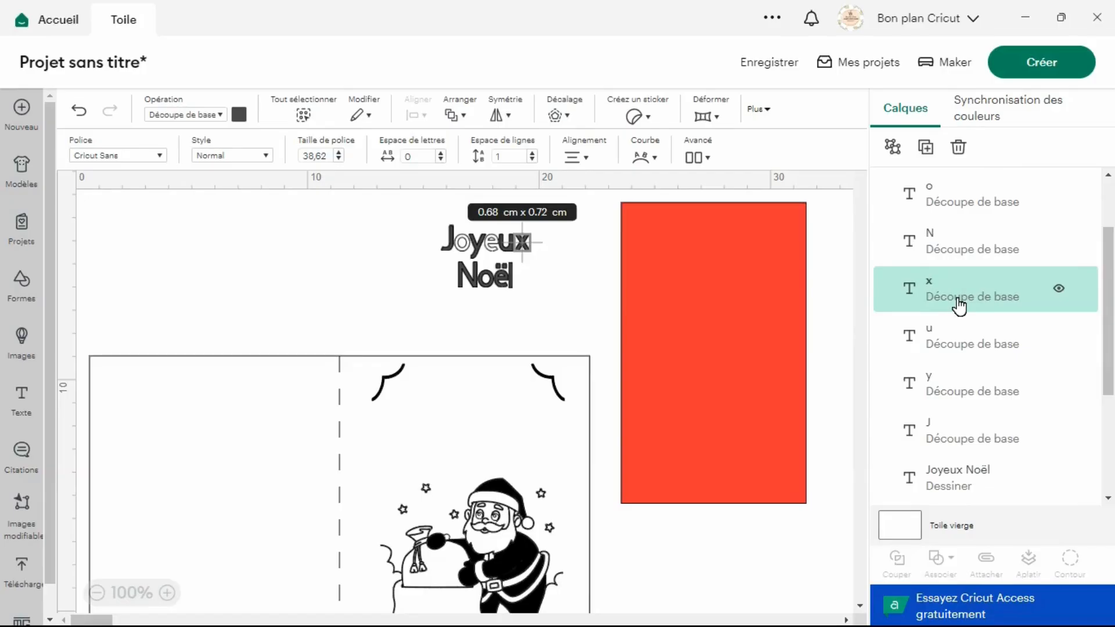
pyautogui.press('Delete')
# - Delete the basic-cut letters o and ë of the word Noël
pyautogui.click(958, 248)
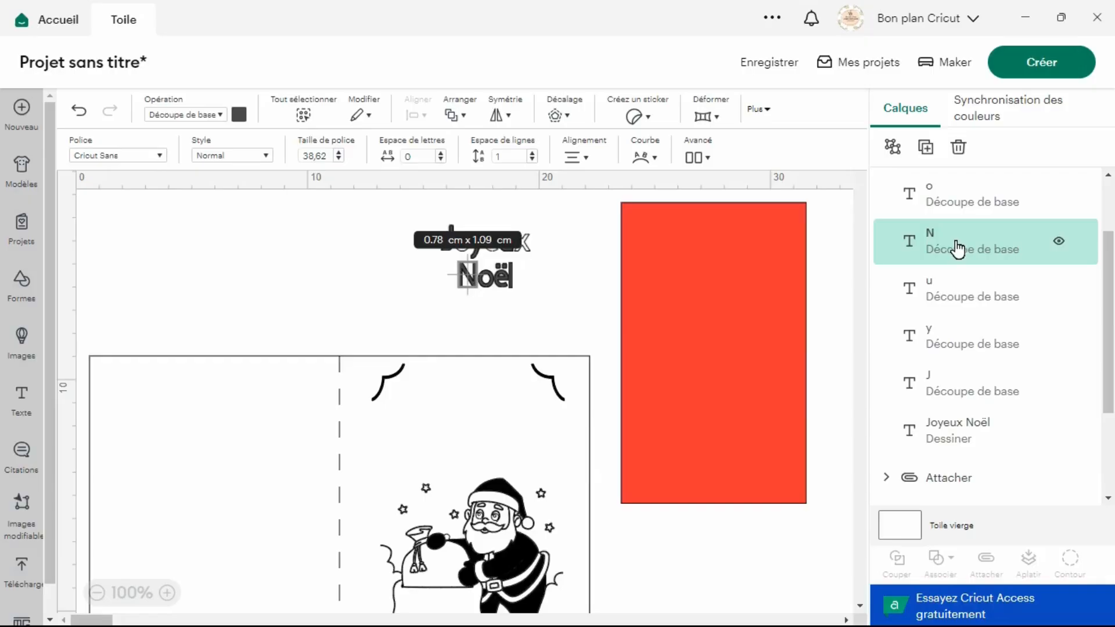
pyautogui.moveTo(1106, 242); pyautogui.dragTo(1106, 228)
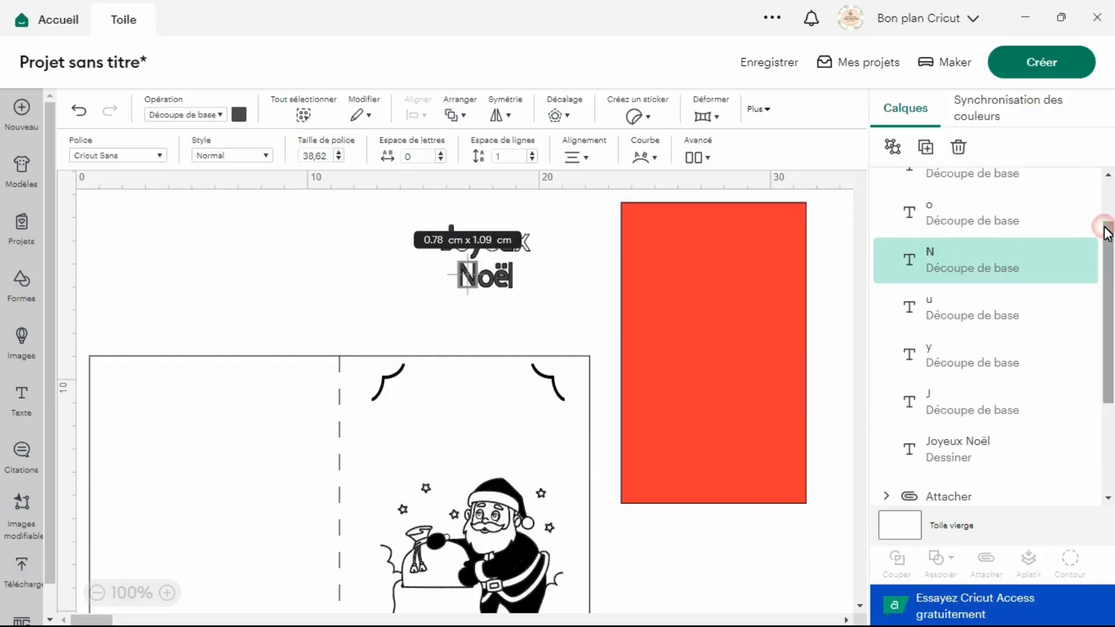
pyautogui.click(968, 229)
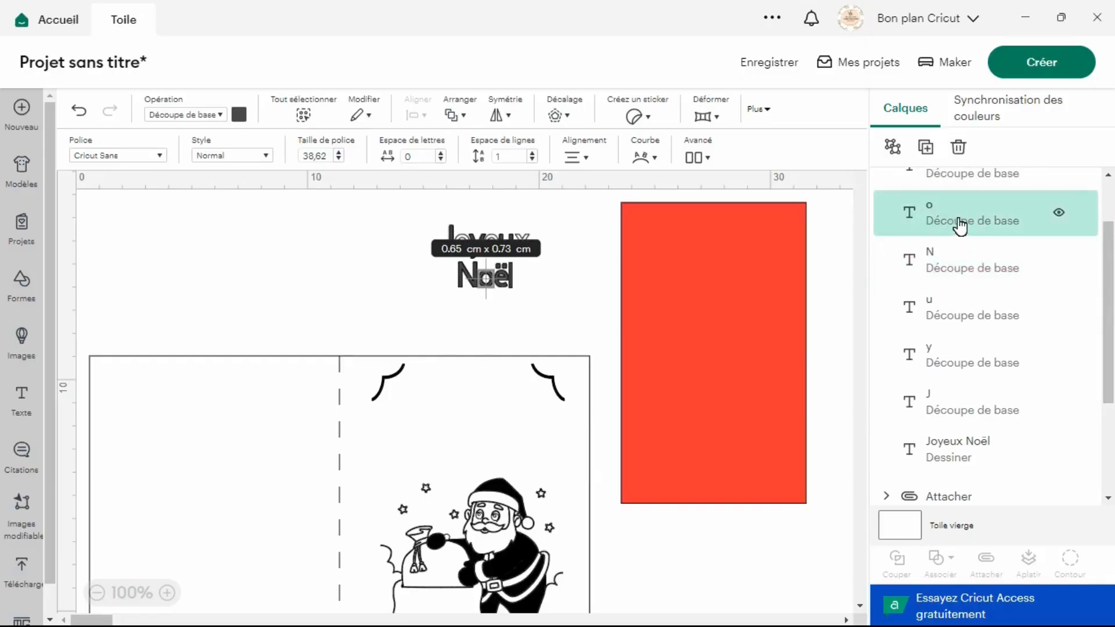
pyautogui.press('Delete')
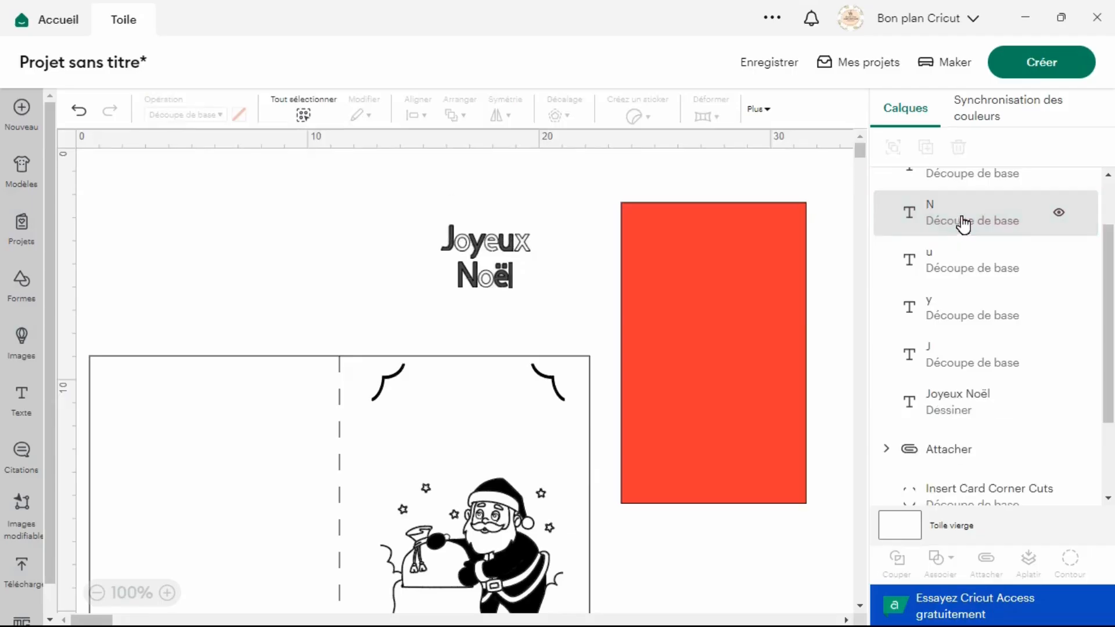
pyautogui.moveTo(1110, 263); pyautogui.dragTo(1110, 221)
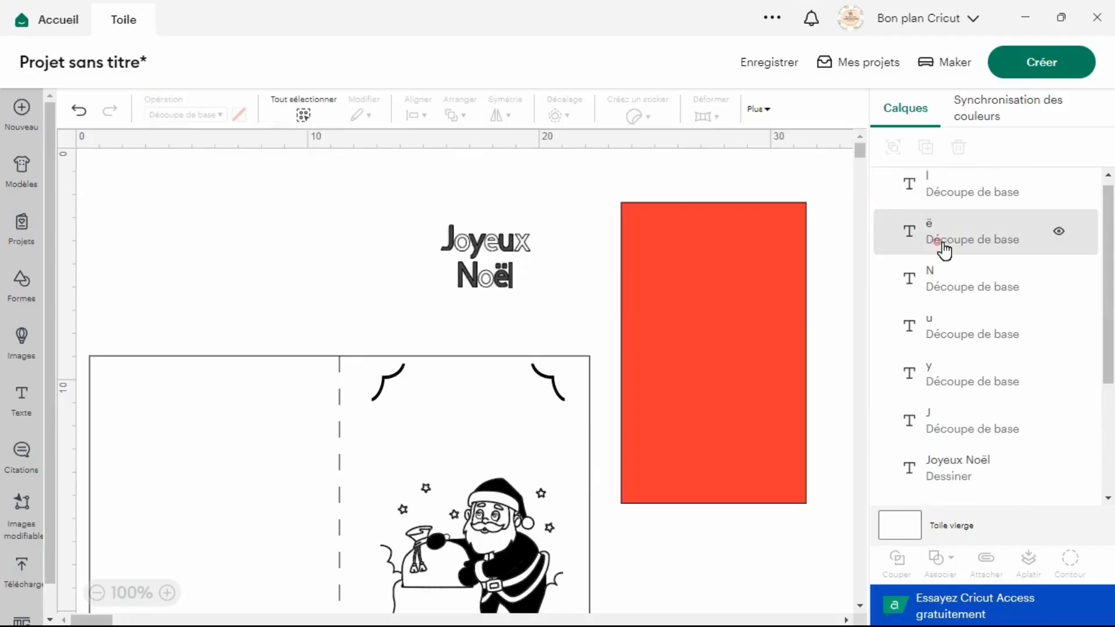
pyautogui.click(944, 250)
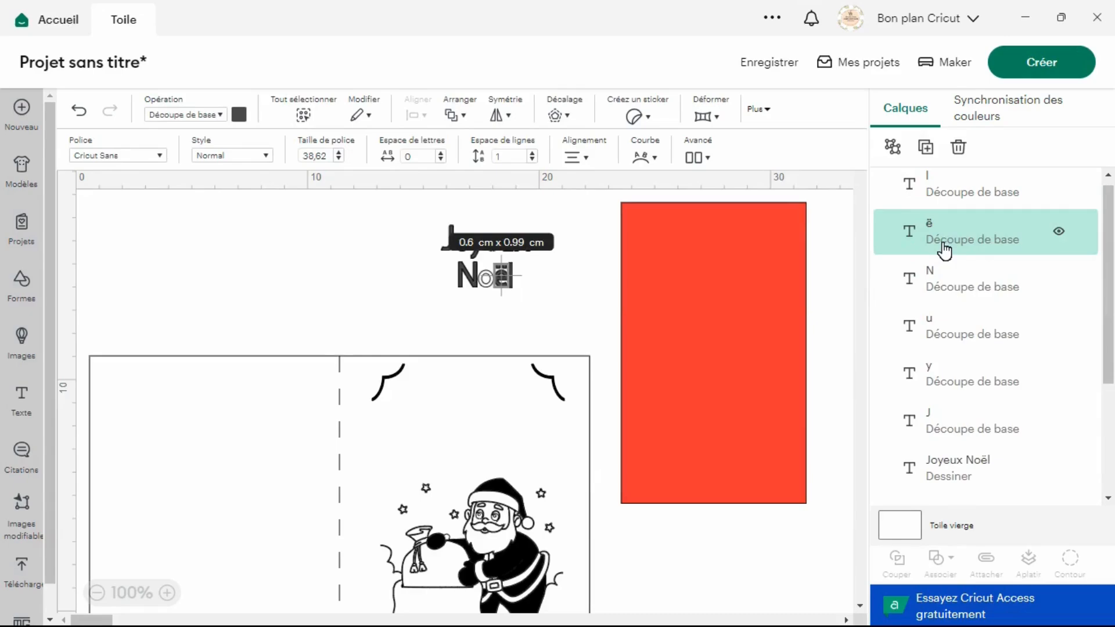
pyautogui.press('Delete')
pyautogui.moveTo(1110, 249); pyautogui.dragTo(1108, 233)
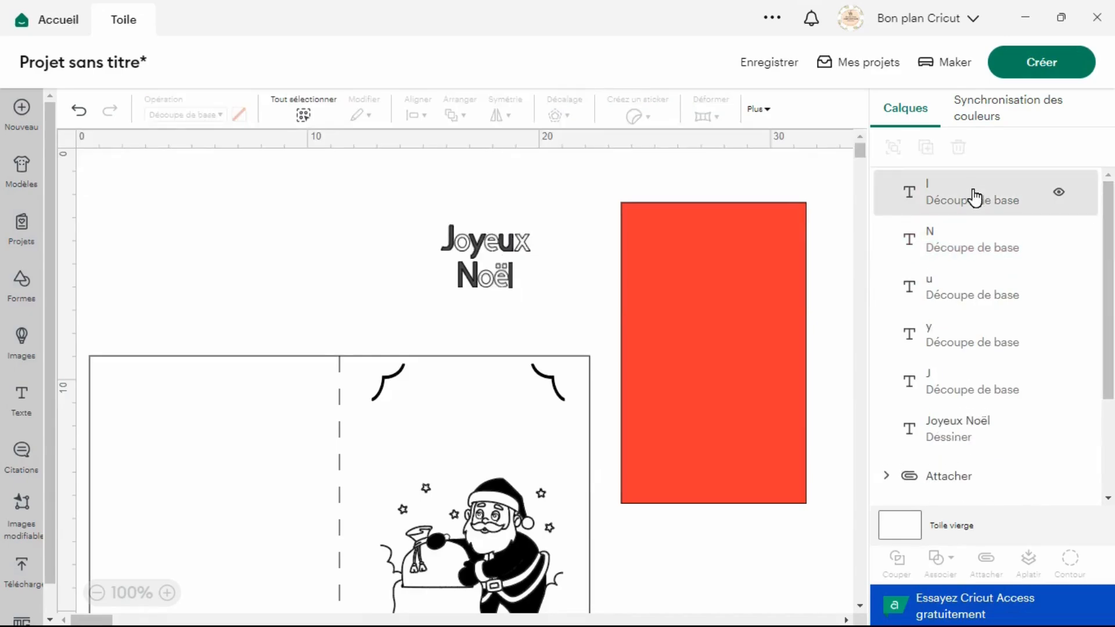
# - Ungroup the drawn copy of the Joyeux Noël text into separate letters
pyautogui.moveTo(1109, 228); pyautogui.dragTo(1111, 358)
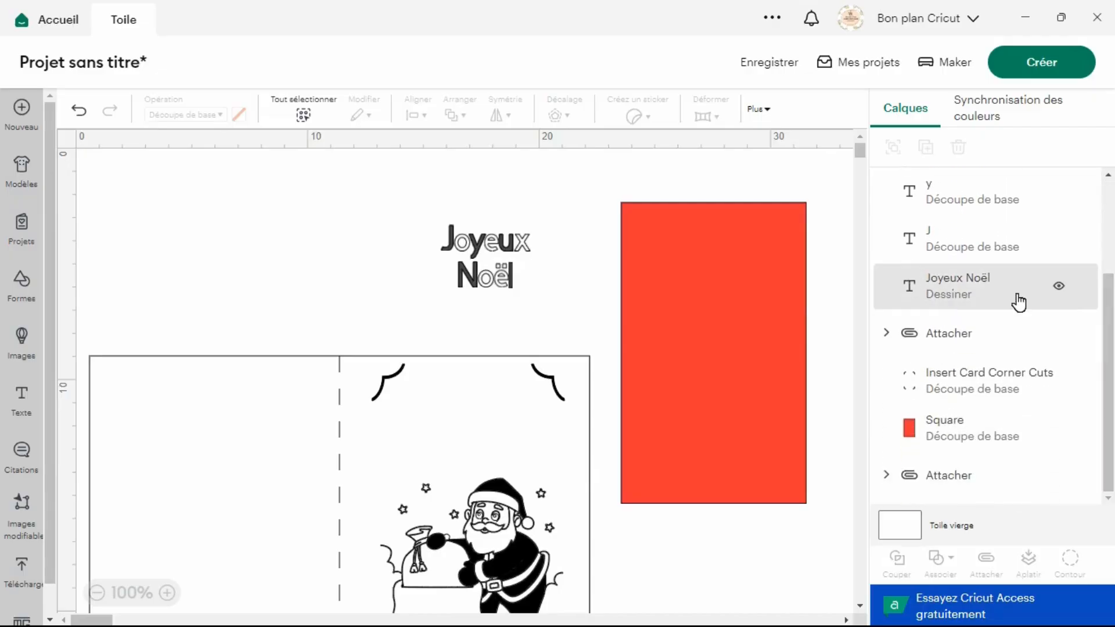
pyautogui.click(953, 288)
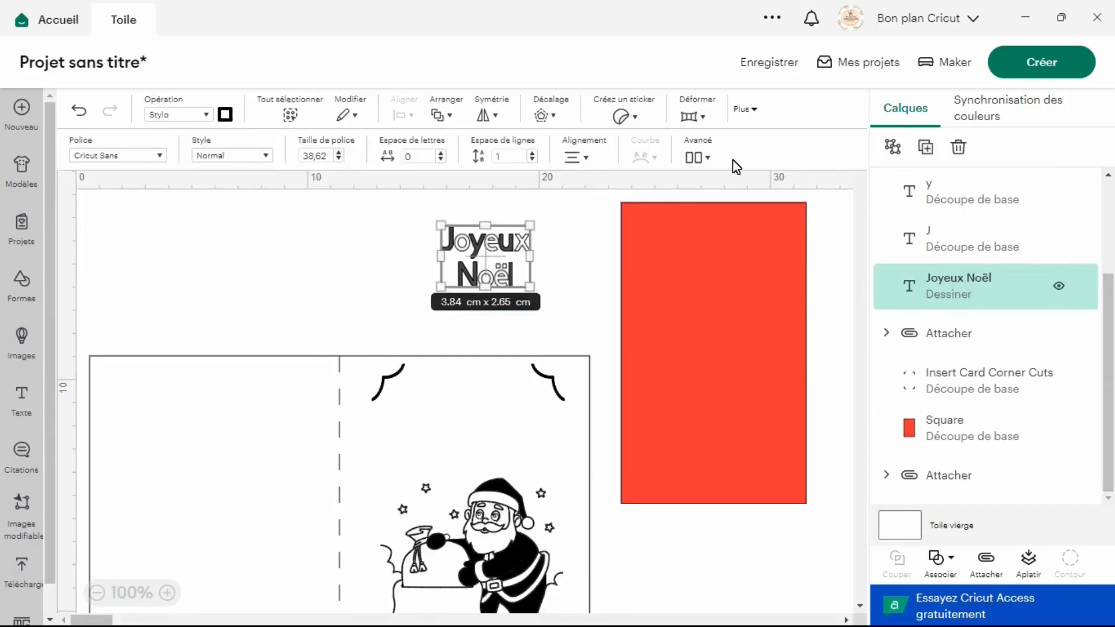
pyautogui.click(710, 156)
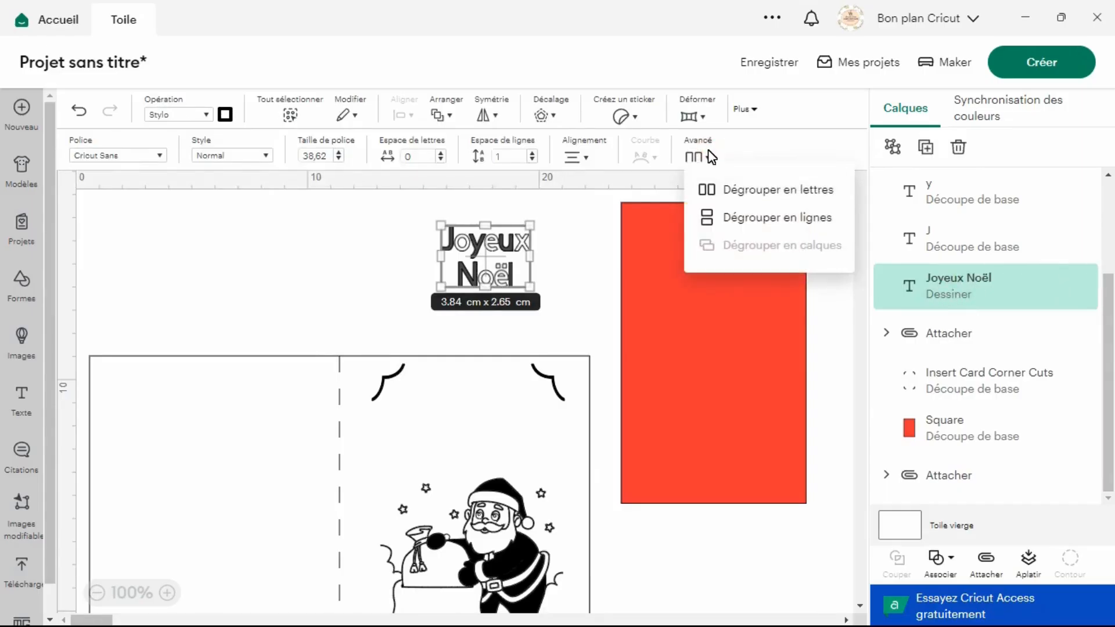
pyautogui.click(733, 192)
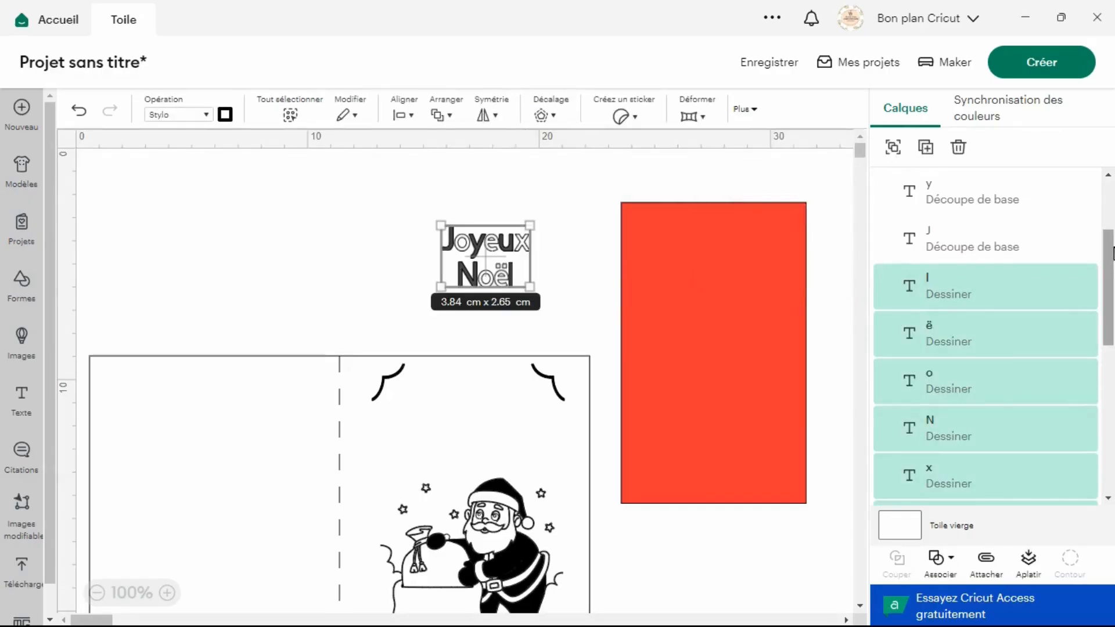
pyautogui.moveTo(1109, 250); pyautogui.dragTo(1110, 368)
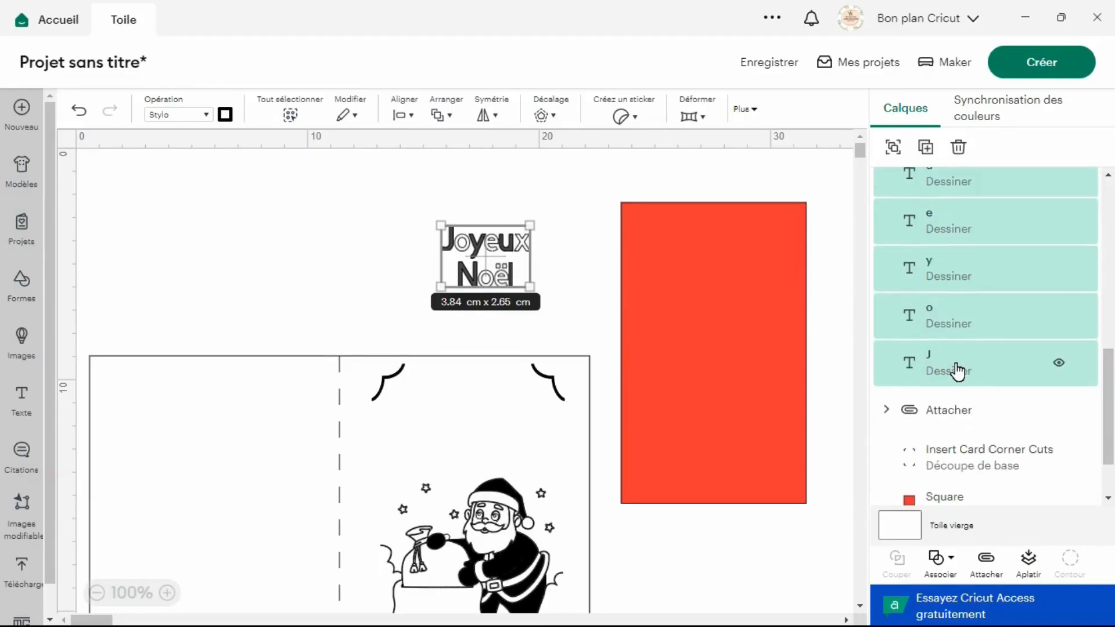
# - Delete the pen-drawn letters J, y and u of the word Joyeux, keeping their basic-cut versions
pyautogui.click(957, 372)
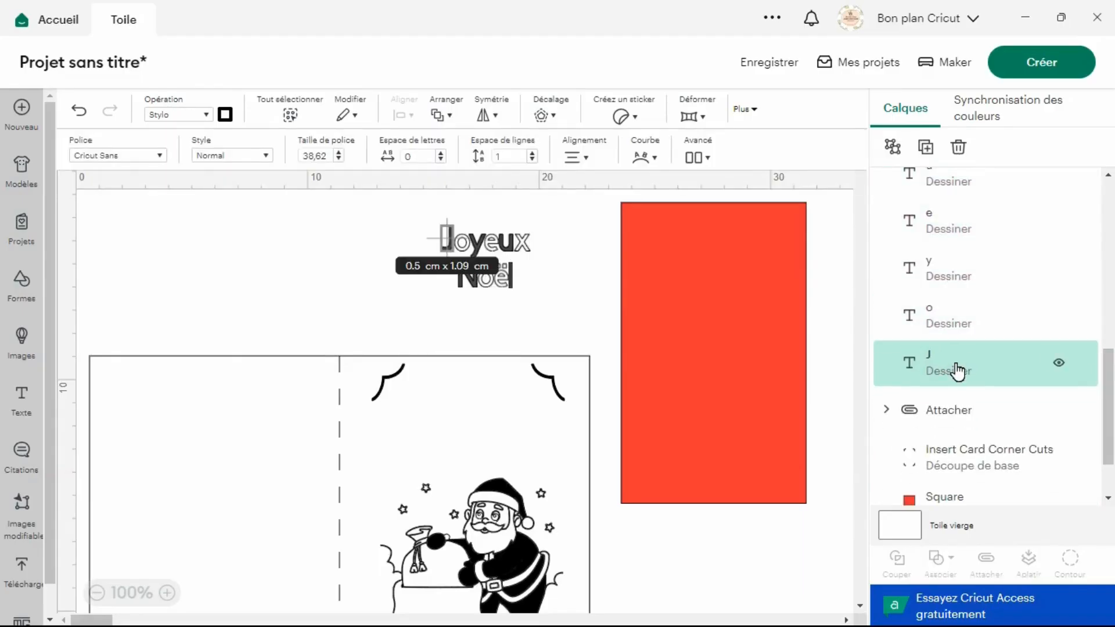
pyautogui.press('Delete')
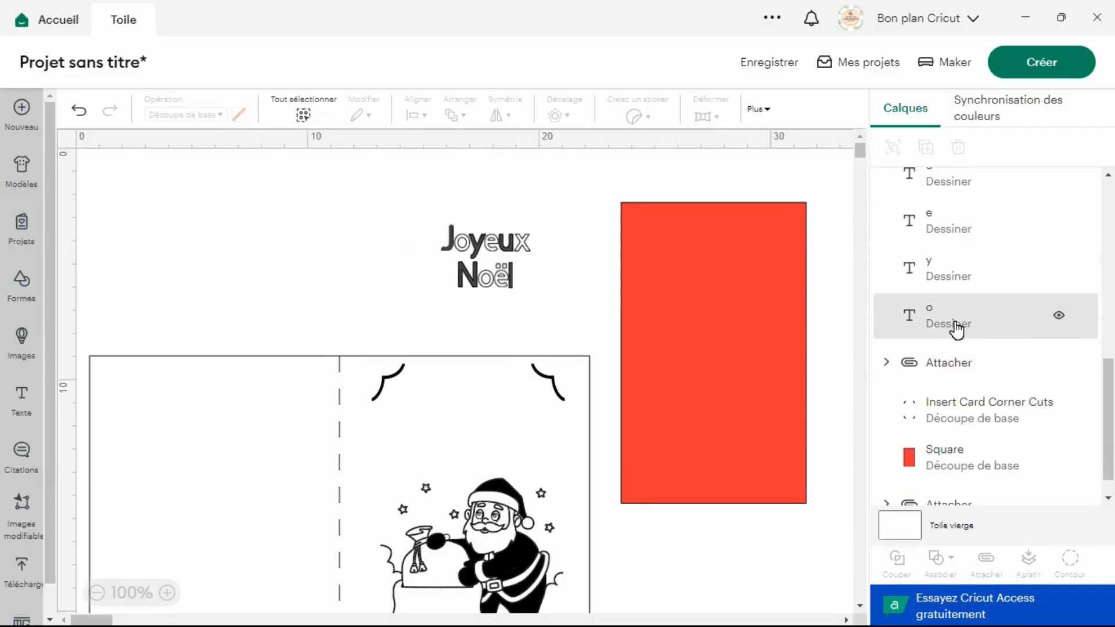
pyautogui.click(967, 283)
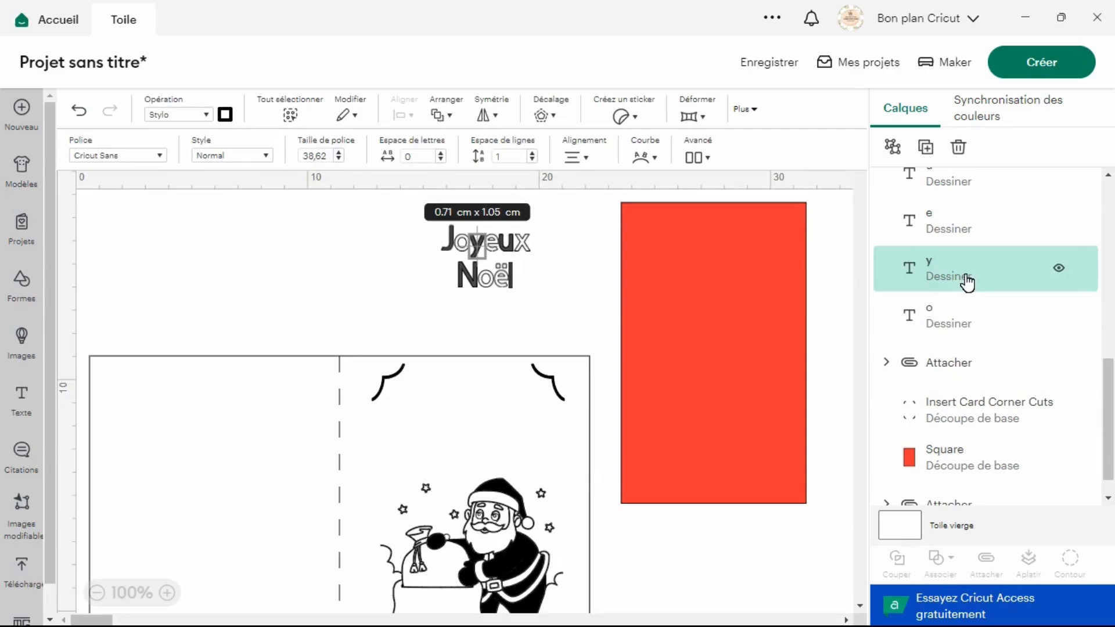
pyautogui.press('Delete')
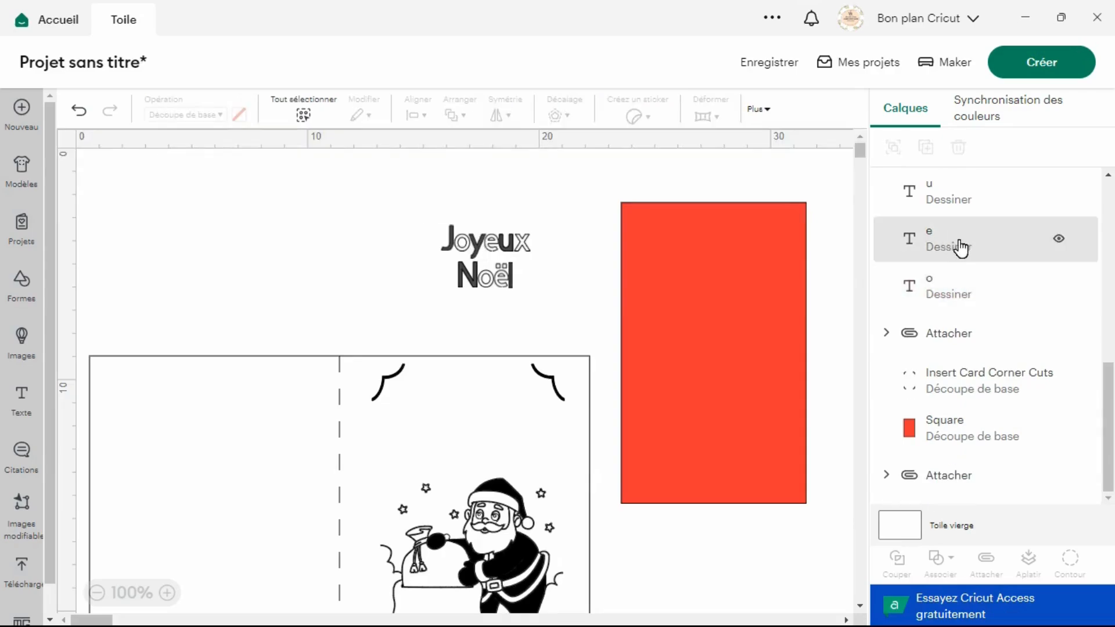
pyautogui.click(960, 204)
pyautogui.press('Delete')
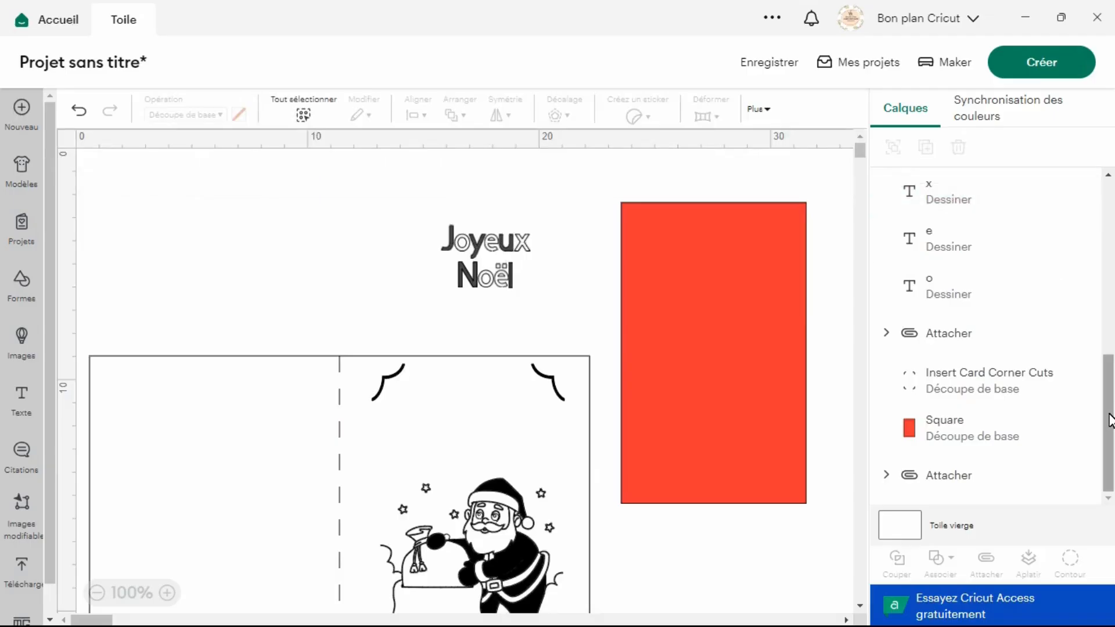
# - Delete the pen-drawn letters N and l of the word Noël, keeping their basic-cut versions
pyautogui.moveTo(1109, 419); pyautogui.dragTo(1098, 296)
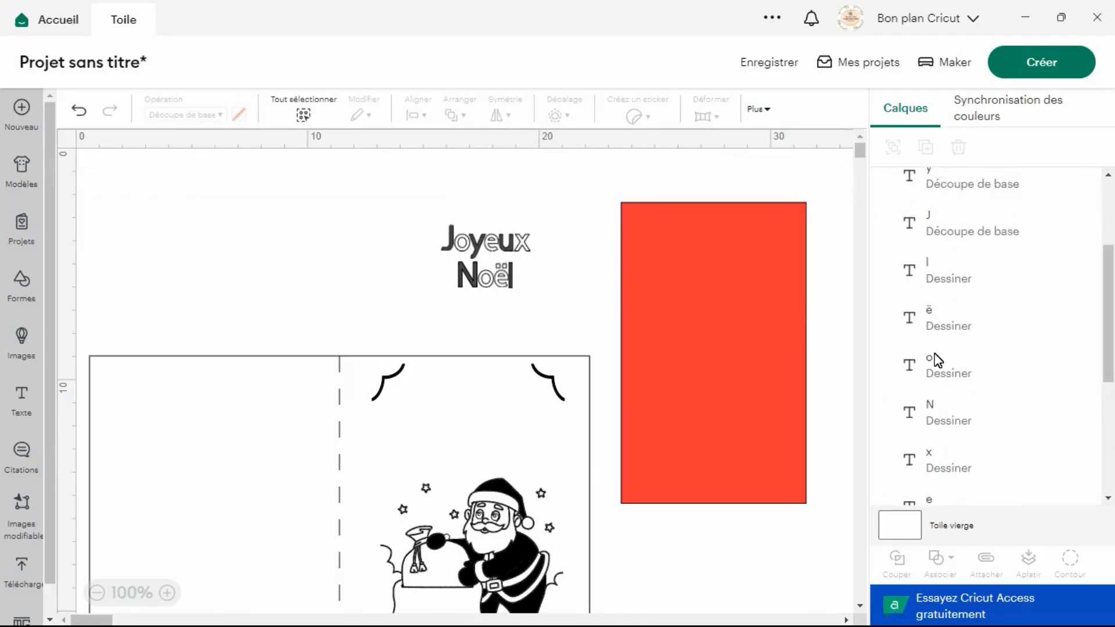
pyautogui.click(951, 418)
pyautogui.press('Delete')
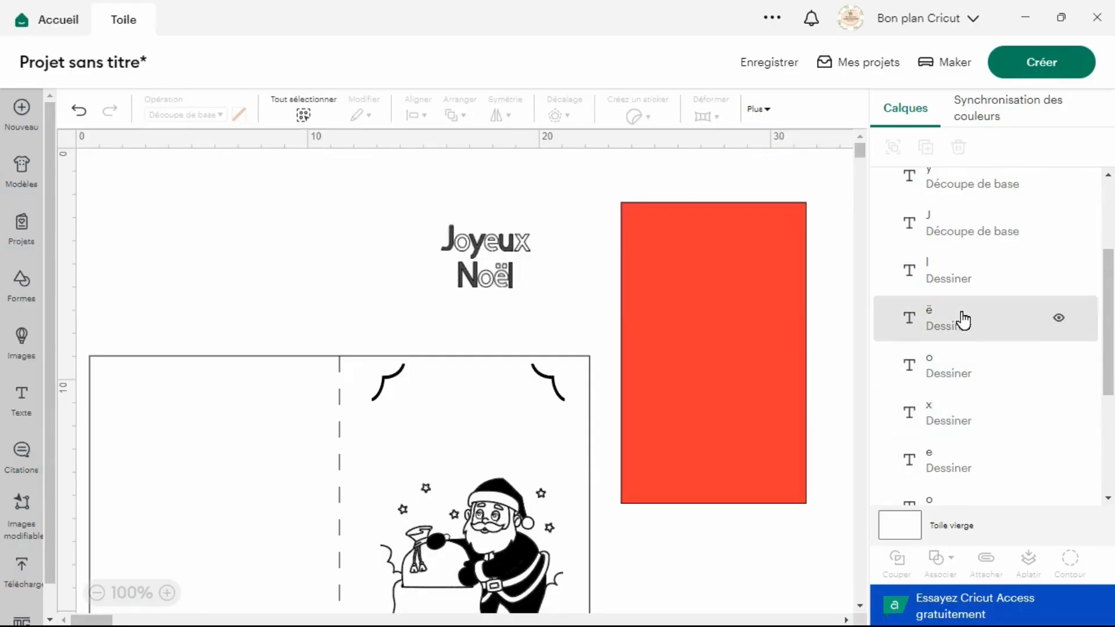
pyautogui.click(959, 284)
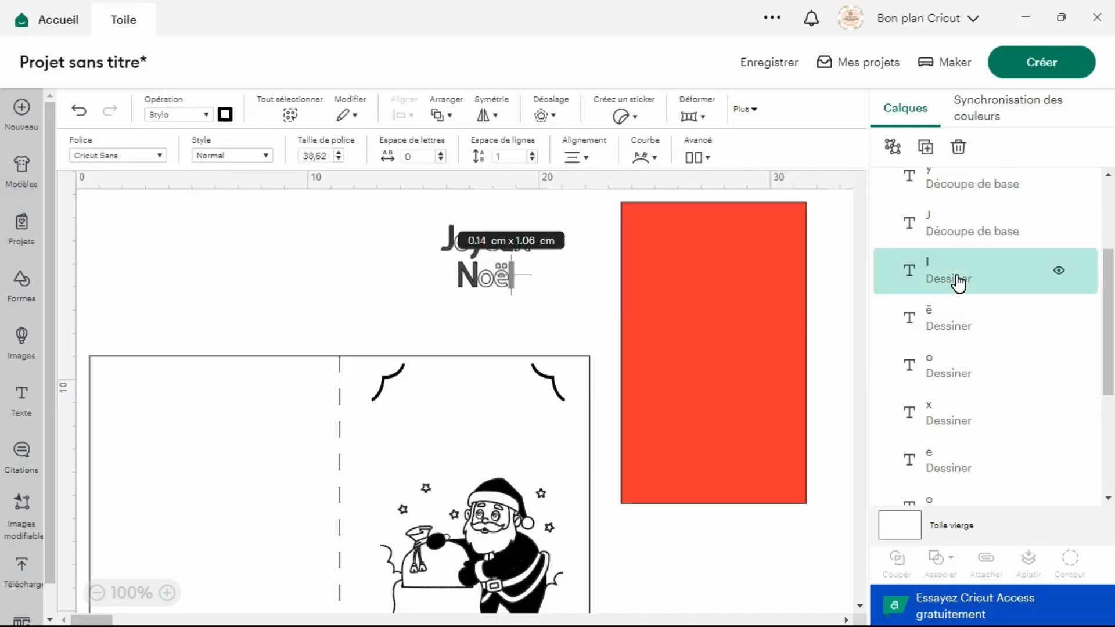
pyautogui.press('Delete')
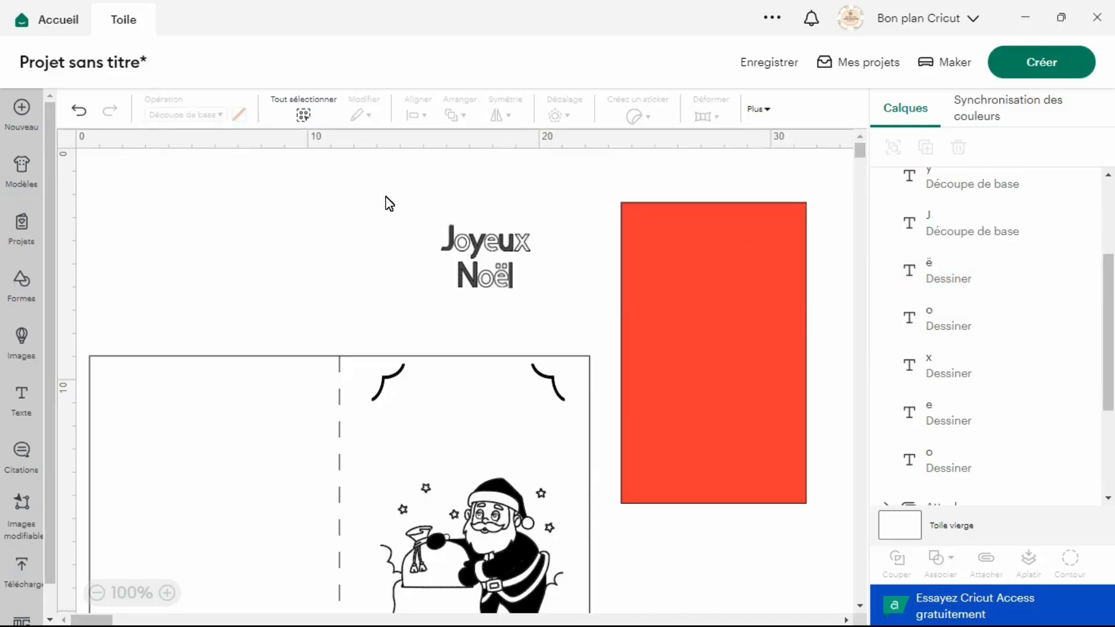
# - Attach all the remaining cut and drawn letters of the Joyeux Noël greeting to each other
pyautogui.moveTo(419, 207); pyautogui.dragTo(557, 309)
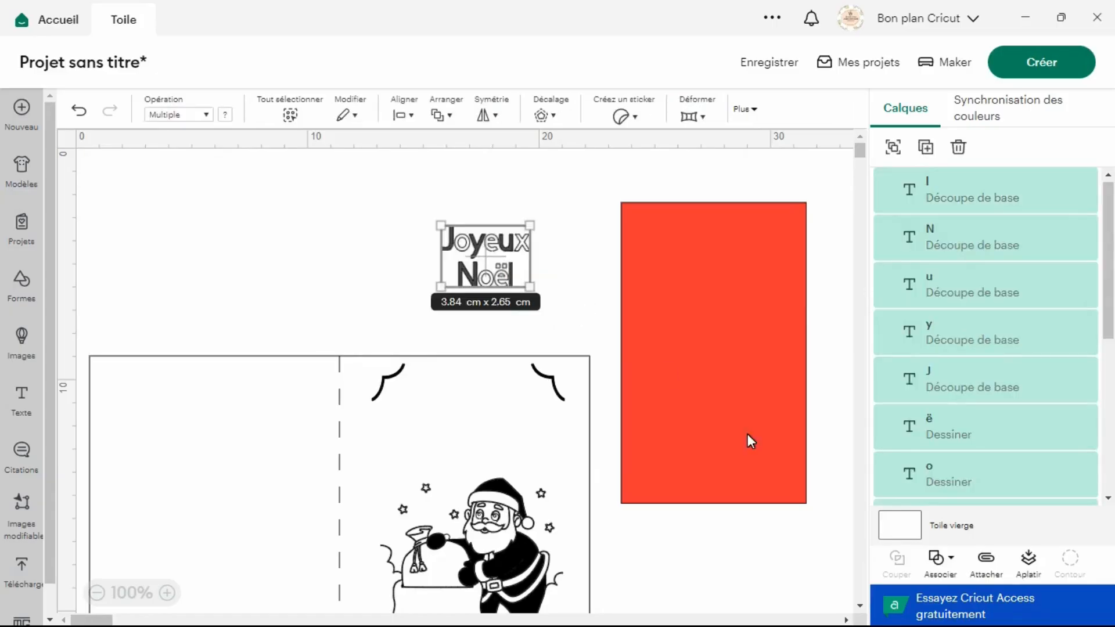
pyautogui.click(999, 572)
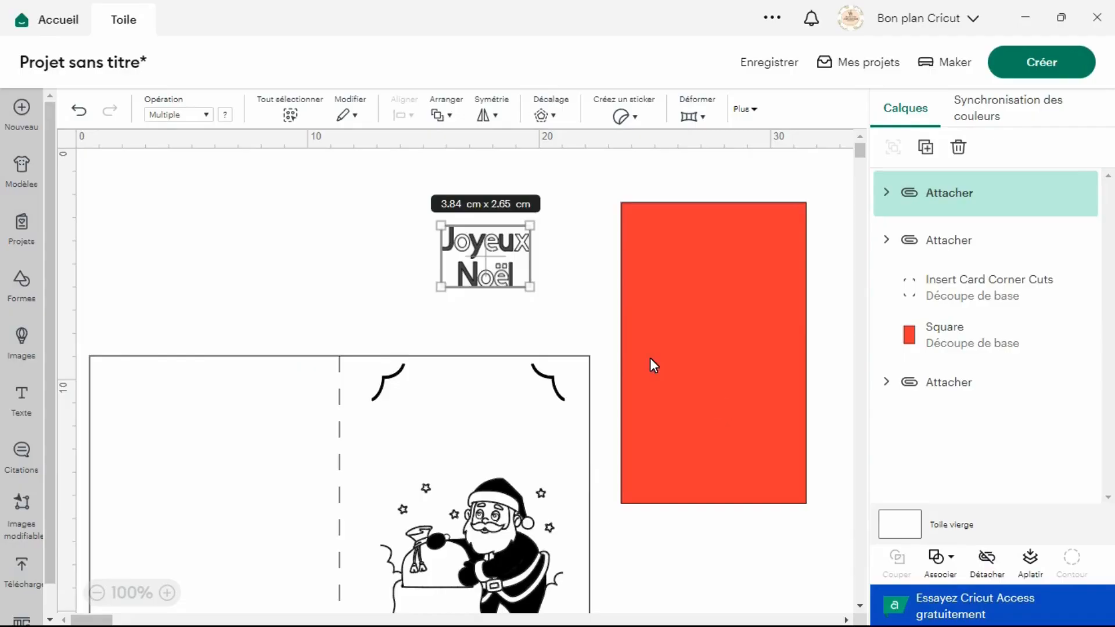
pyautogui.click(381, 312)
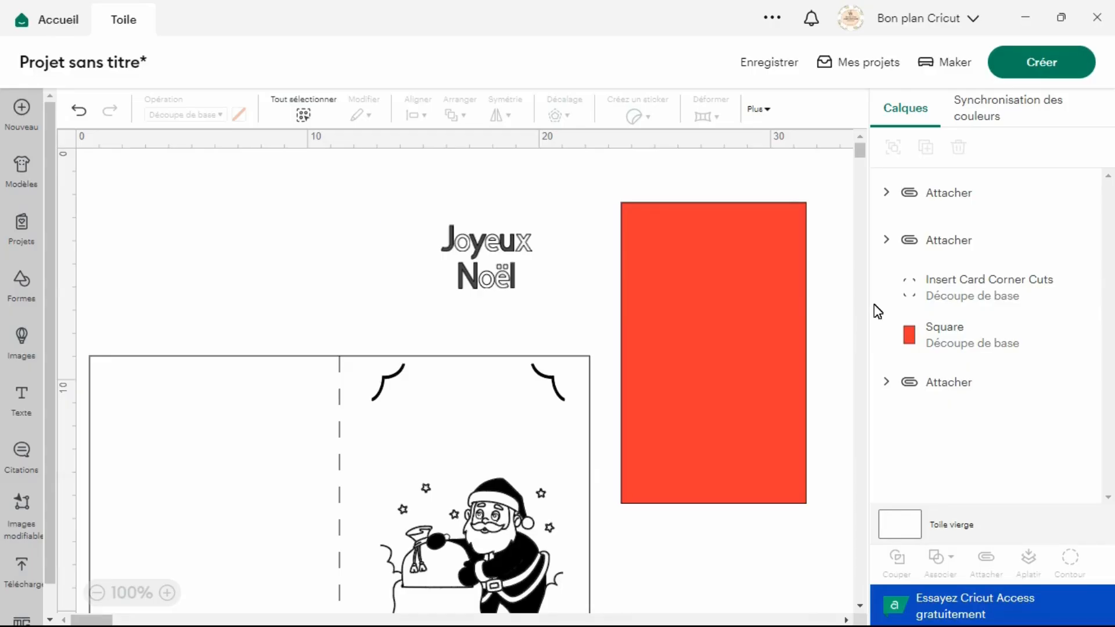
# - Move the card base, corner cuts and Santa motif up together so the Joyeux Noël greeting sits above Santa on the front
pyautogui.click(292, 311)
pyautogui.moveTo(465, 494); pyautogui.dragTo(591, 622)
pyautogui.moveTo(493, 552); pyautogui.dragTo(507, 392)
pyautogui.click(568, 605)
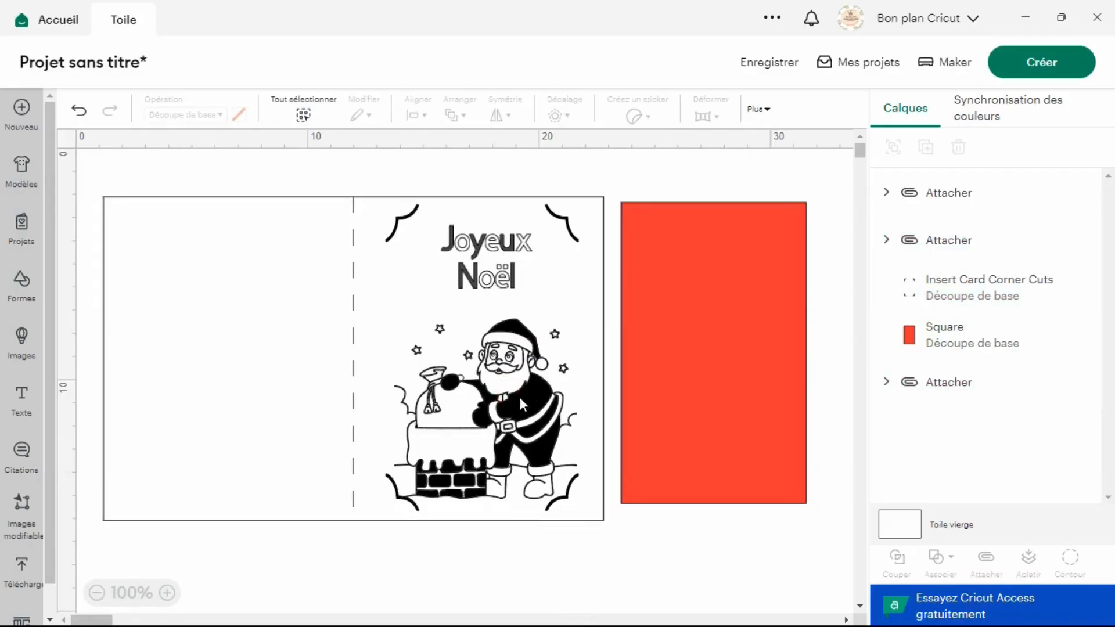
# - Move the folded card base with its score line down, clear of the greeting, corner cuts and Santa
pyautogui.click(297, 307)
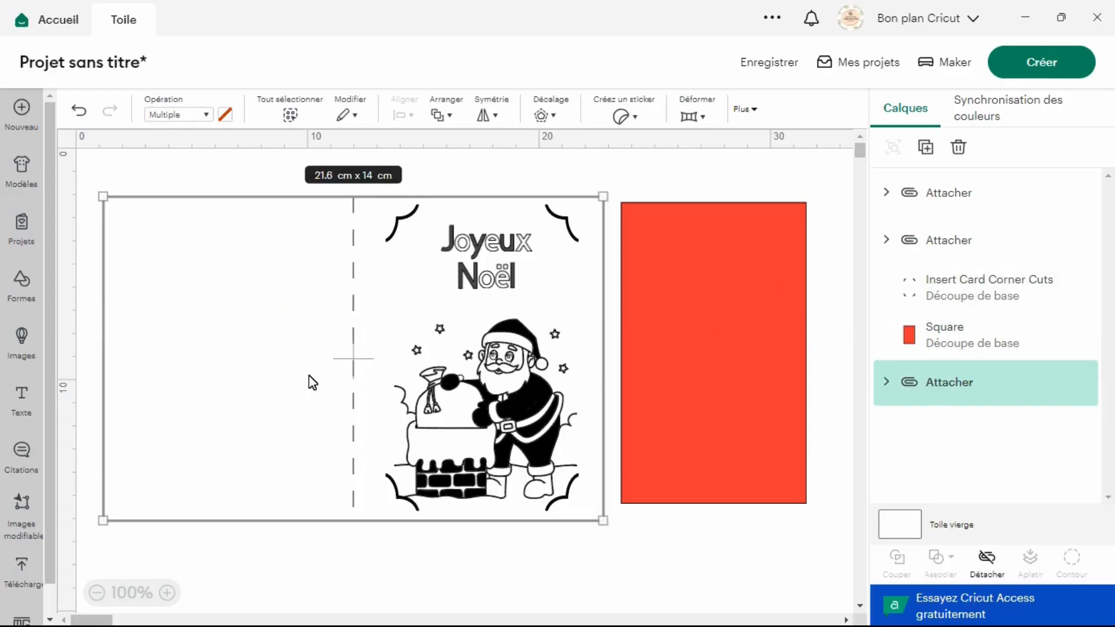
pyautogui.moveTo(314, 359); pyautogui.dragTo(312, 624)
pyautogui.moveTo(316, 567); pyautogui.dragTo(318, 623)
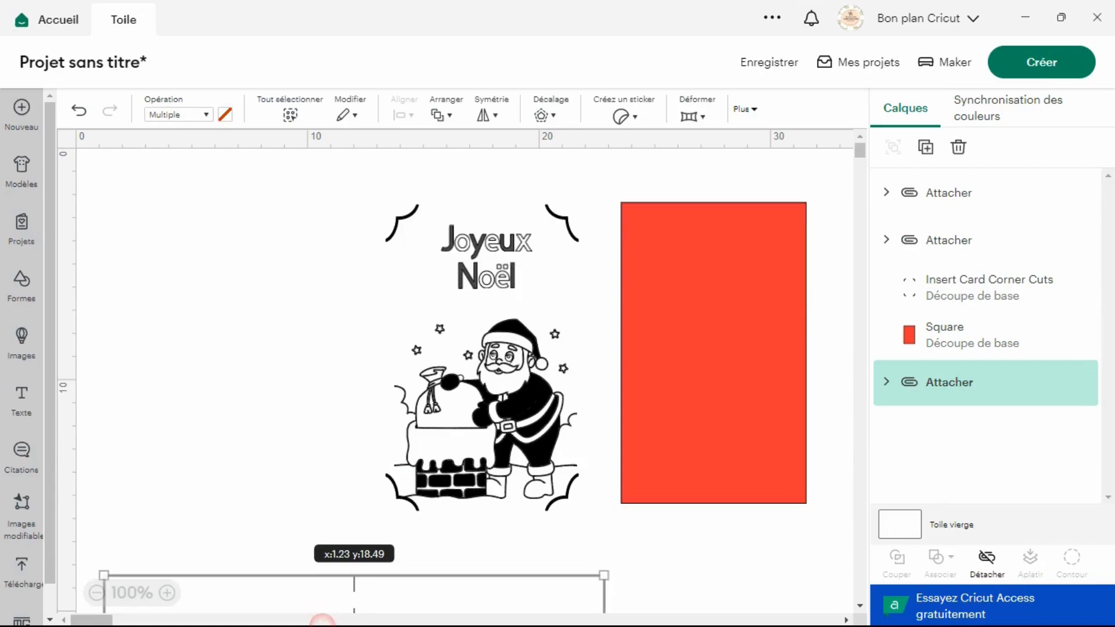
pyautogui.click(211, 305)
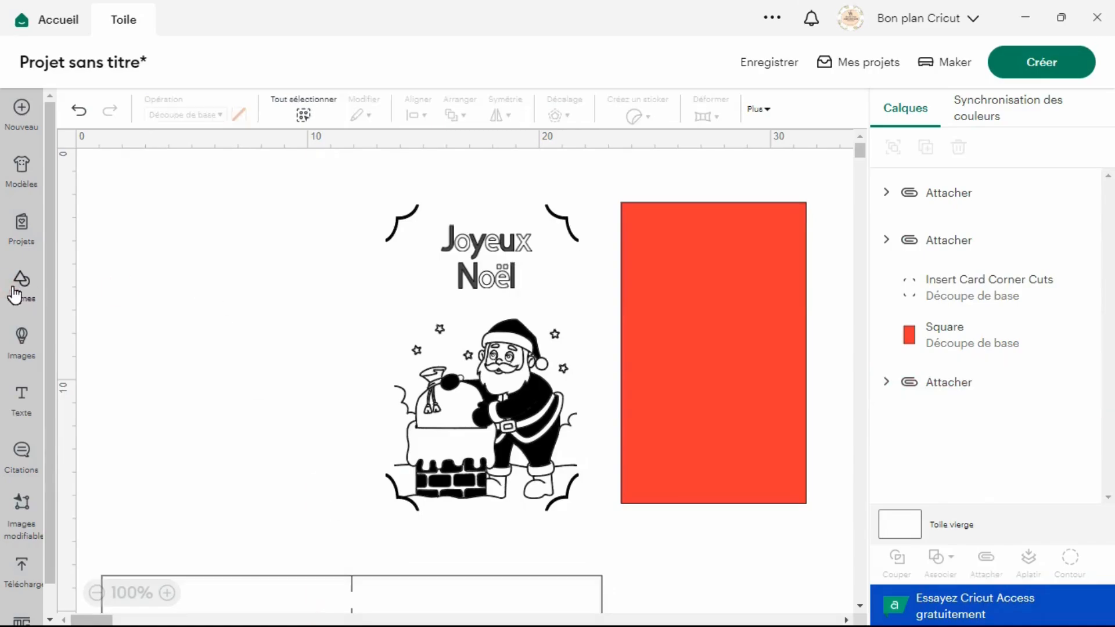
# - Insert a square shape and resize it to 10.8 cm wide by 14 cm high with the proportions unlocked
pyautogui.click(21, 288)
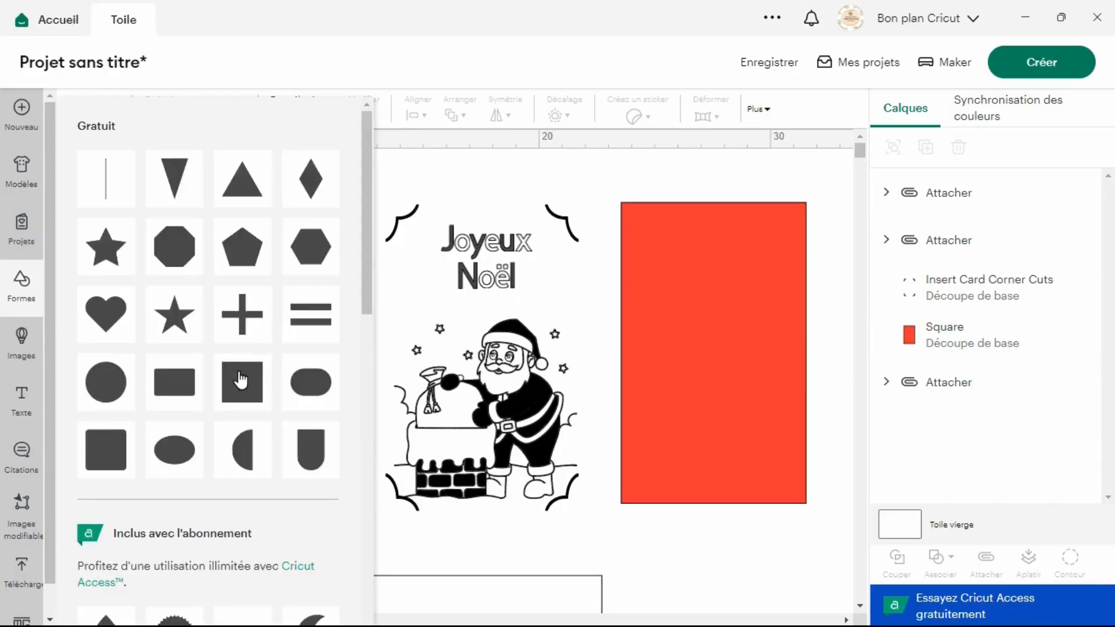
pyautogui.click(240, 380)
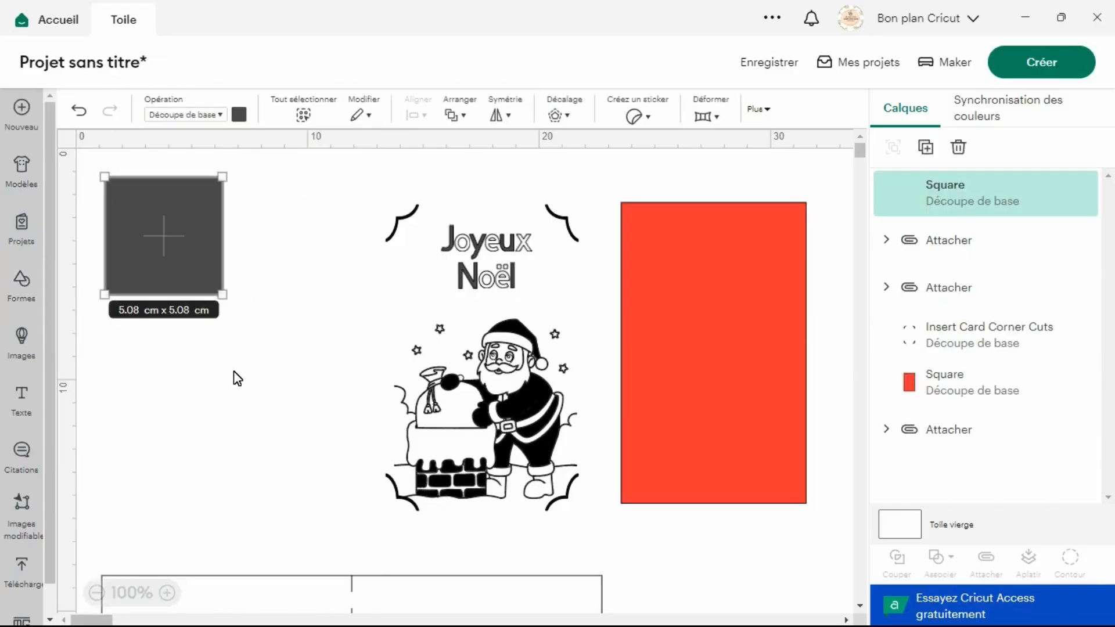
pyautogui.click(764, 108)
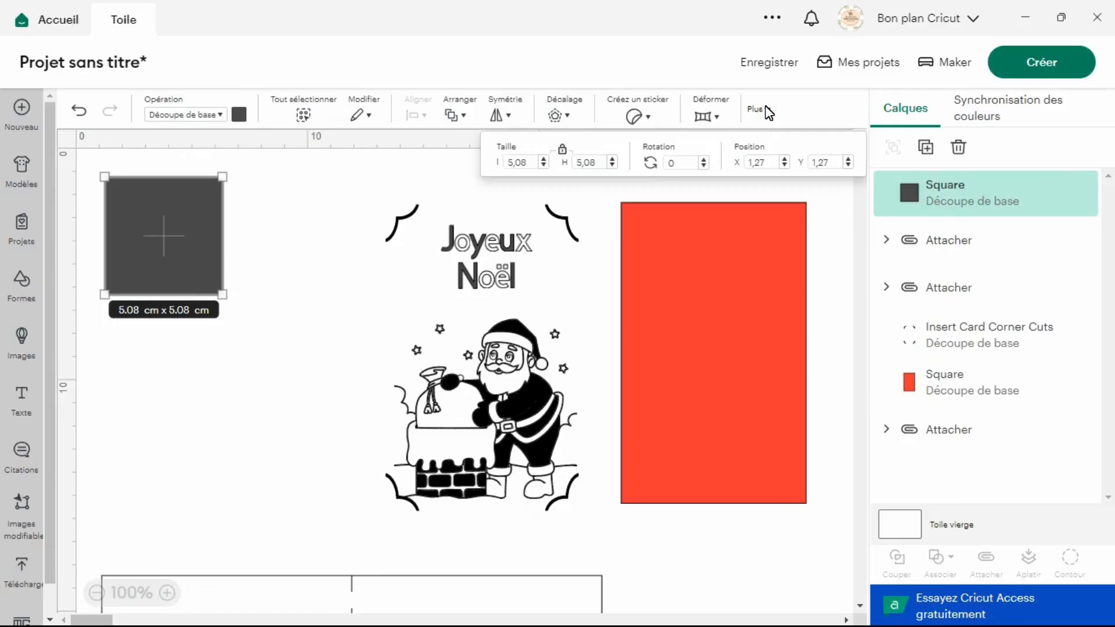
pyautogui.click(562, 149)
pyautogui.click(501, 163)
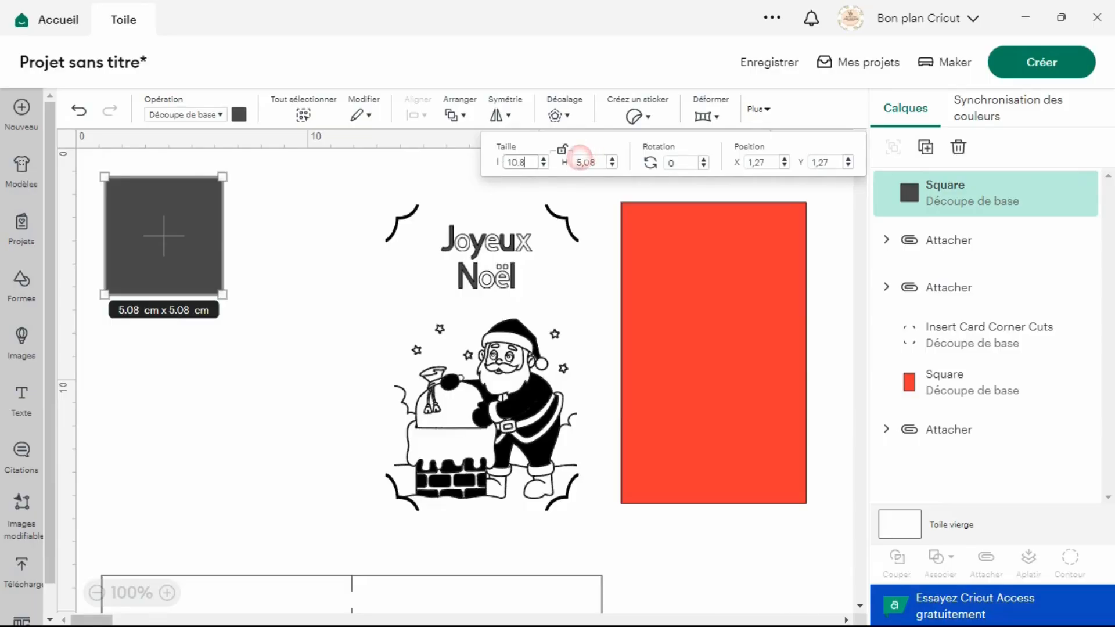
pyautogui.click(586, 162)
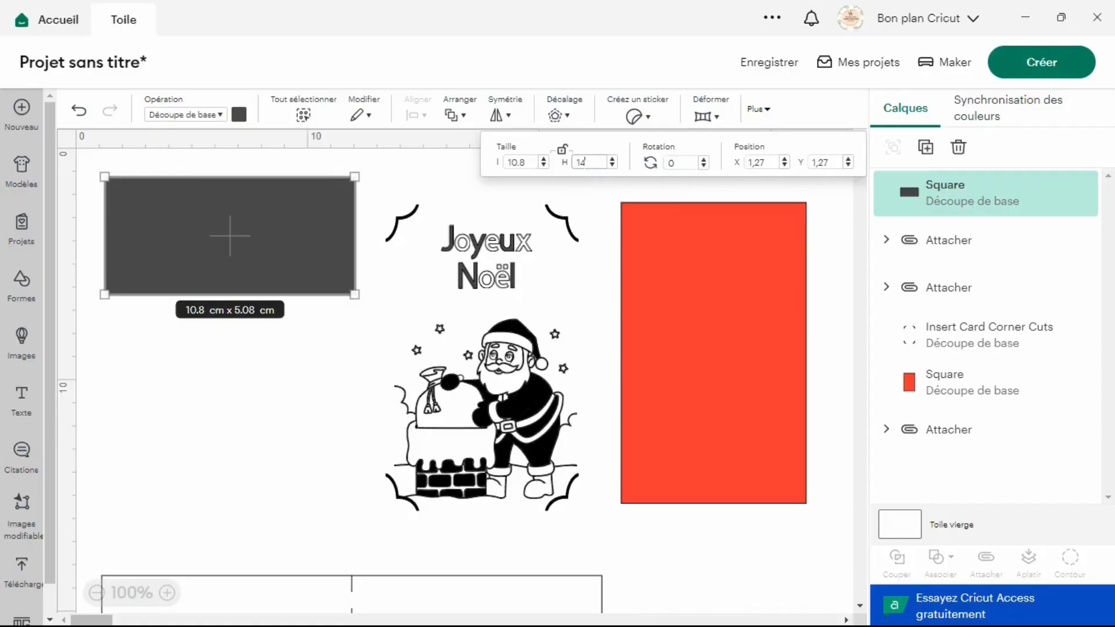
pyautogui.press('Return')
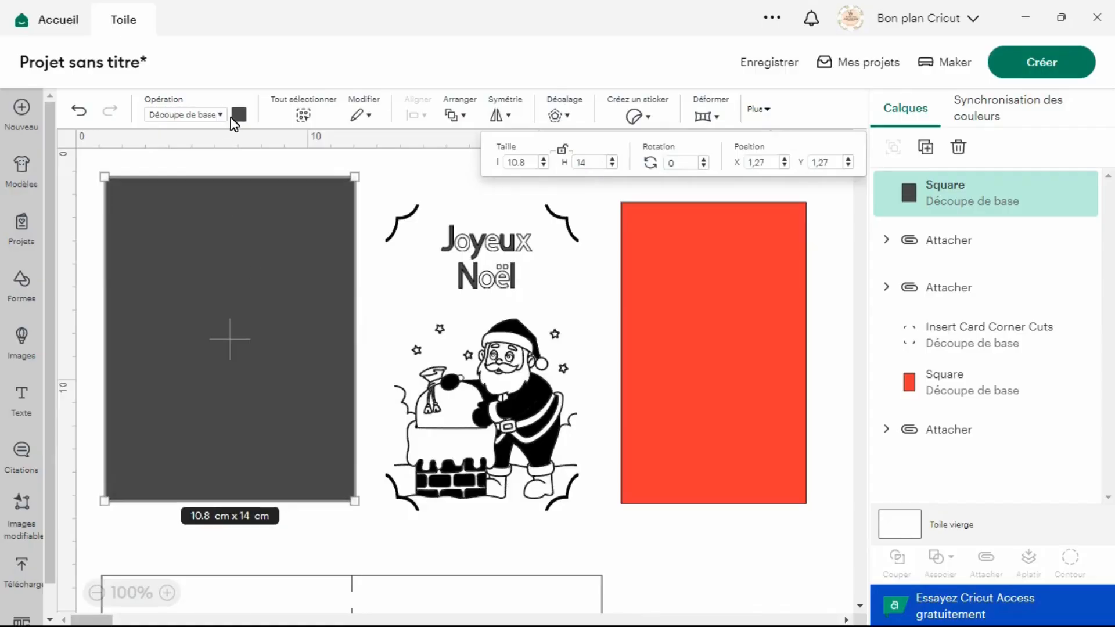
# - Change the color of the new 10.8 x 14 cm rectangle to white
pyautogui.click(239, 118)
pyautogui.click(256, 184)
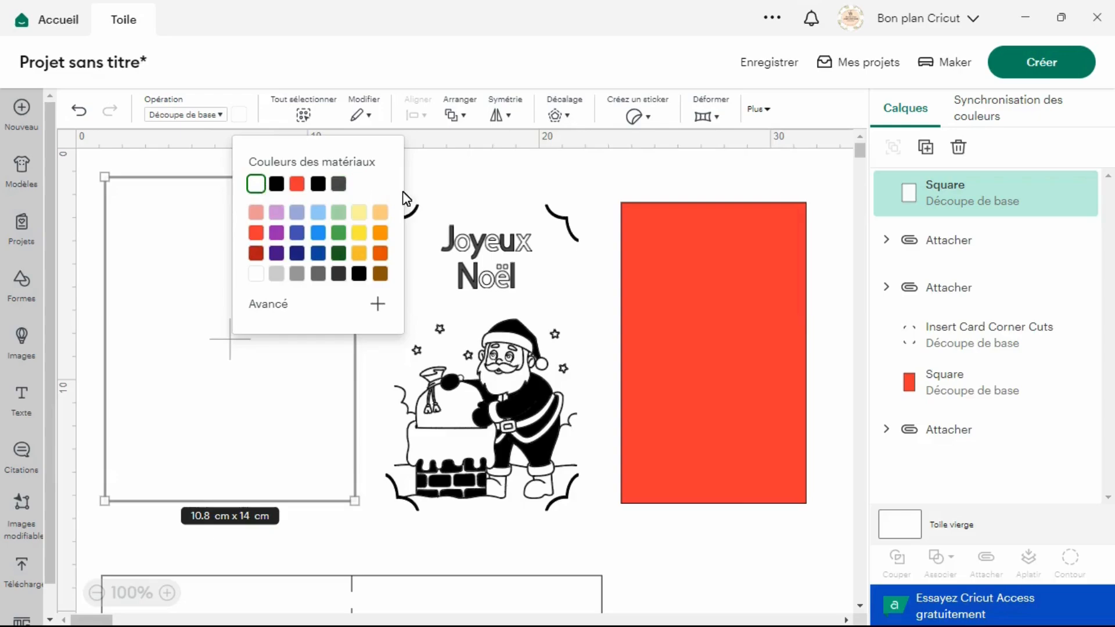
pyautogui.click(439, 223)
# - Place the white rectangle over the greeting and Santa design and send it to the back
pyautogui.moveTo(255, 288); pyautogui.dragTo(479, 311)
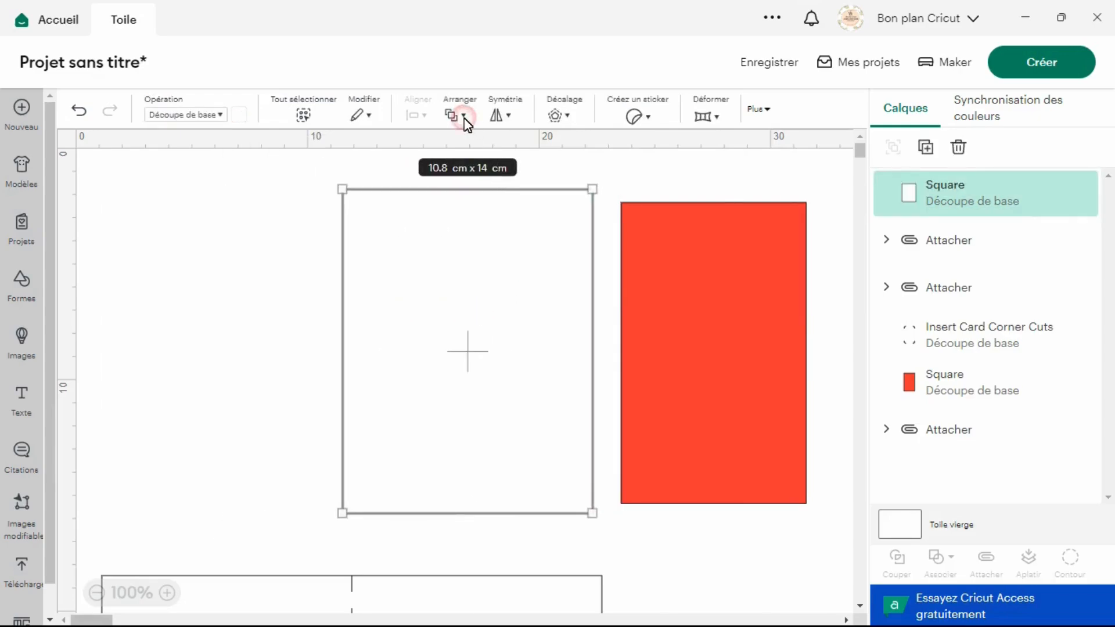
pyautogui.click(463, 118)
pyautogui.click(527, 233)
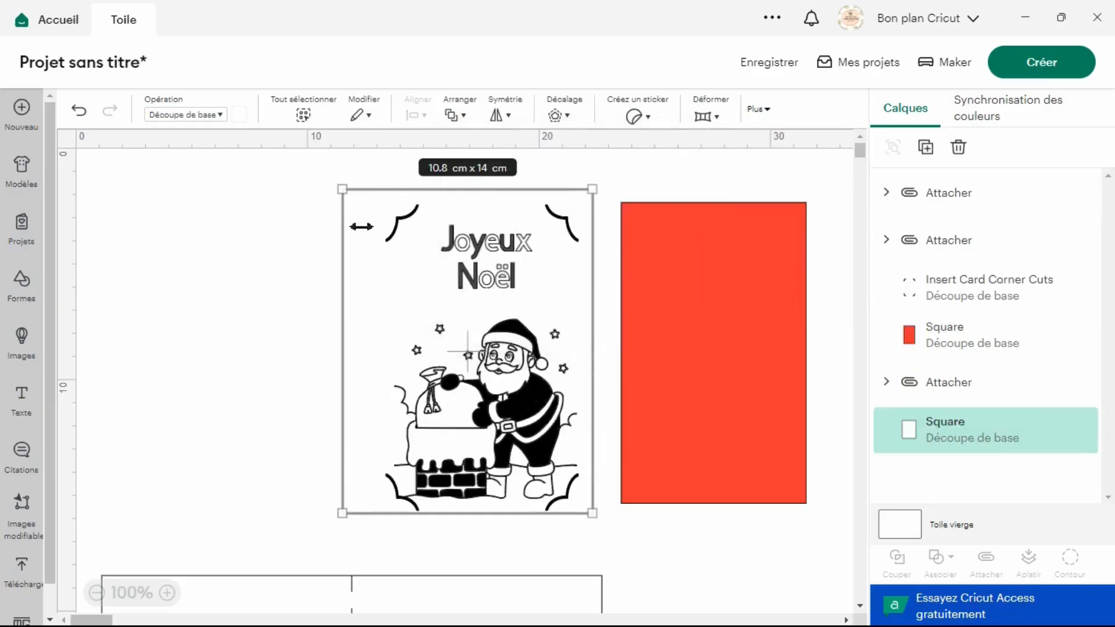
pyautogui.moveTo(366, 219); pyautogui.dragTo(382, 227)
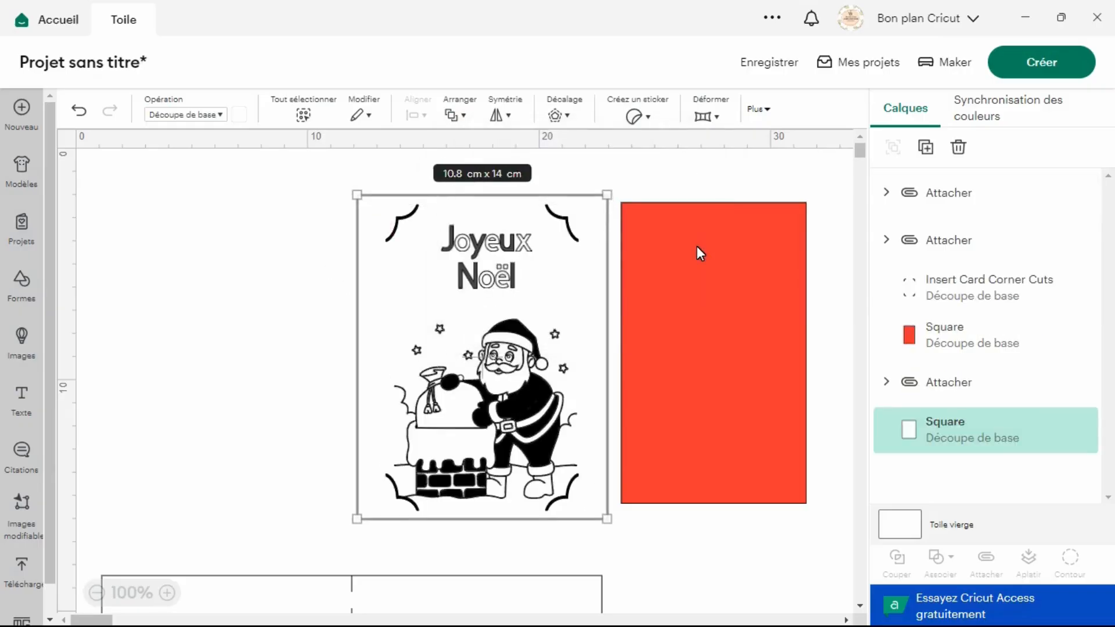
# - Move the red rectangle farther away from the card front and fine-tune the white rectangle's position around the design
pyautogui.moveTo(696, 246); pyautogui.dragTo(759, 256)
pyautogui.click(388, 292)
pyautogui.moveTo(388, 290); pyautogui.dragTo(384, 291)
pyautogui.click(366, 290)
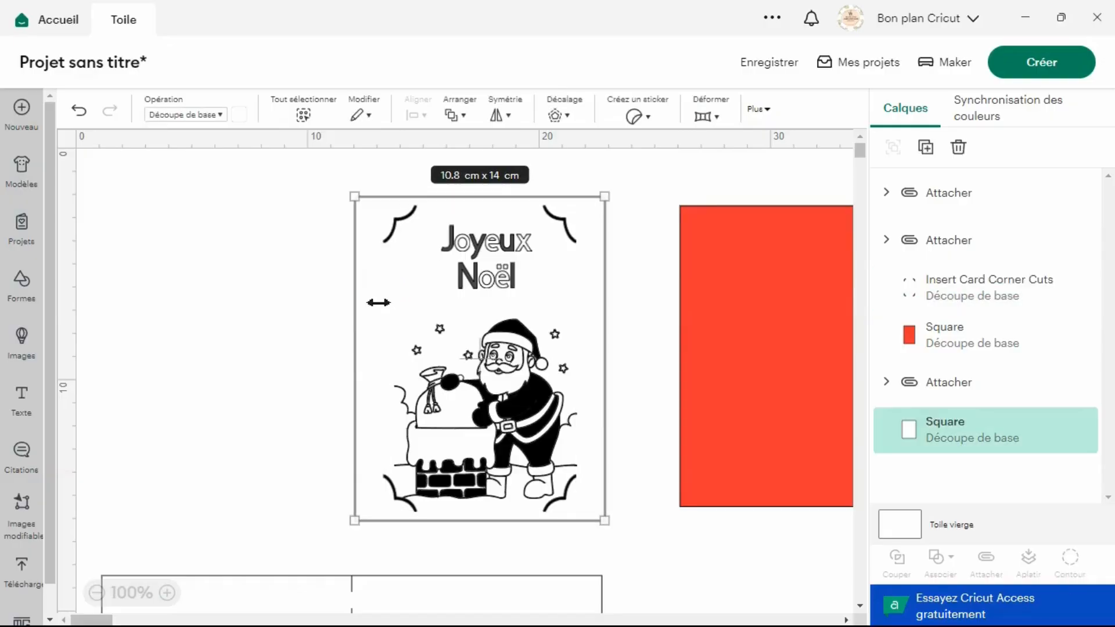
pyautogui.click(294, 351)
pyautogui.moveTo(385, 341); pyautogui.dragTo(386, 338)
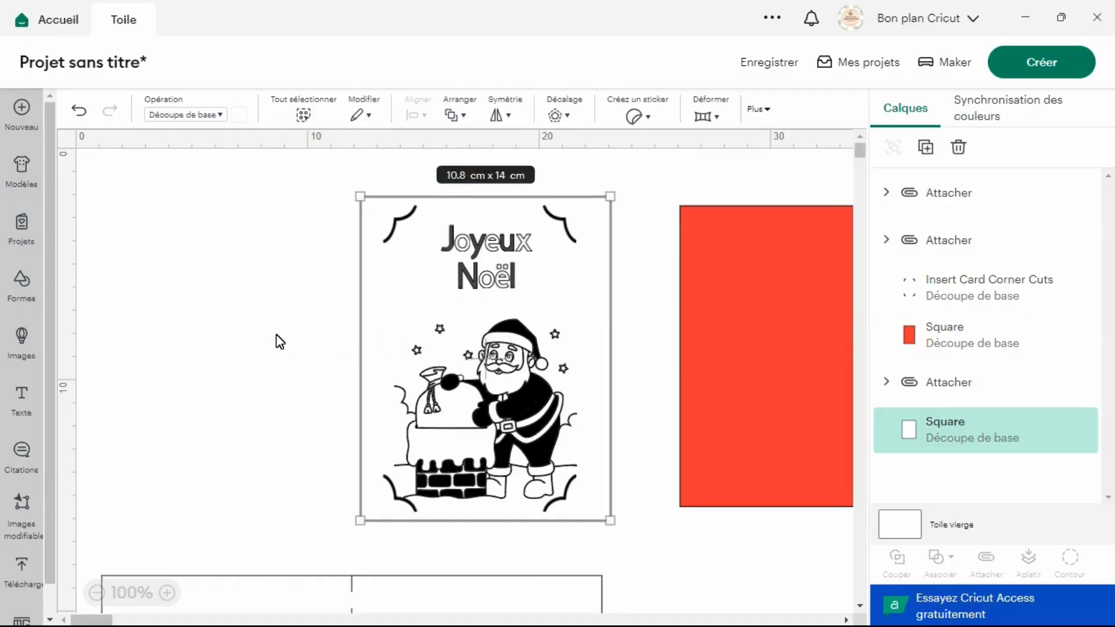
pyautogui.click(280, 341)
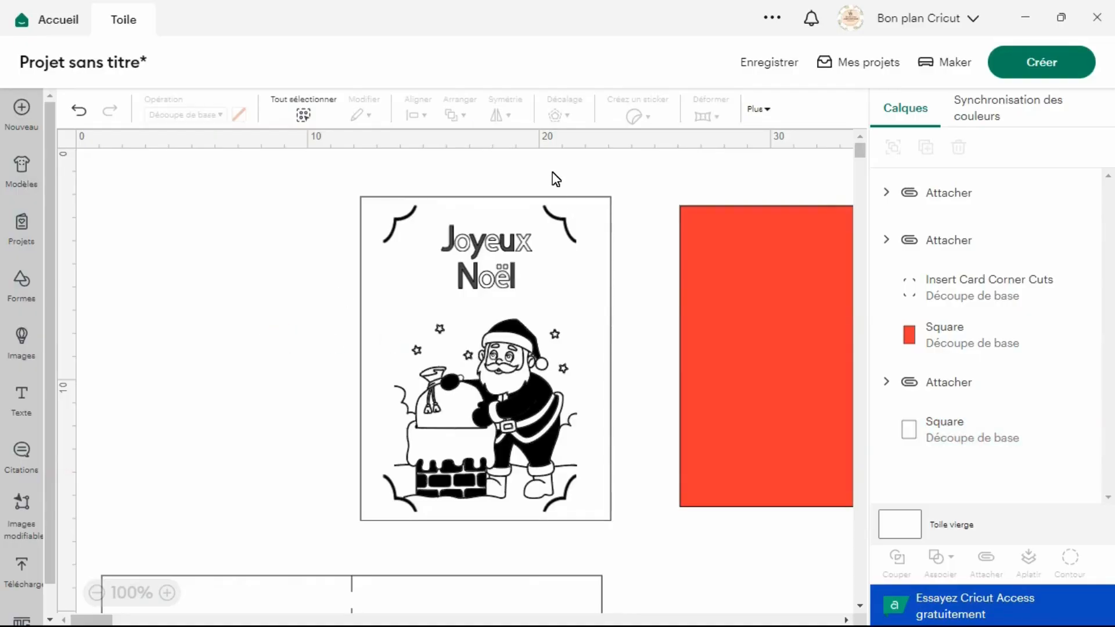
# - Center the insert card corner cuts on the white rectangle both horizontally and vertically
pyautogui.moveTo(552, 172); pyautogui.dragTo(583, 247)
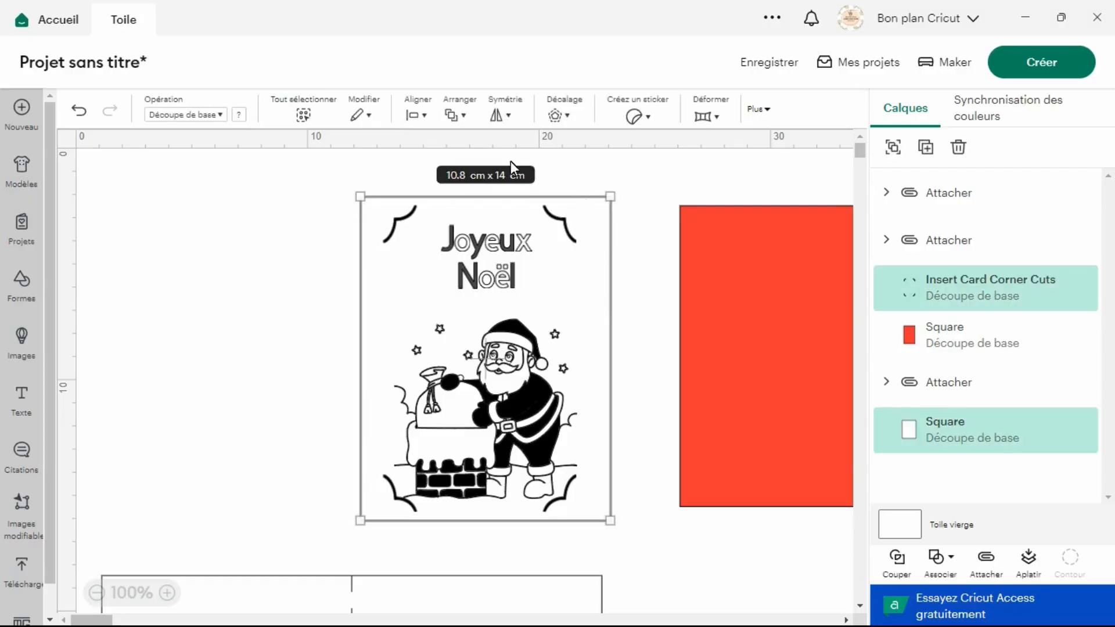
pyautogui.click(415, 114)
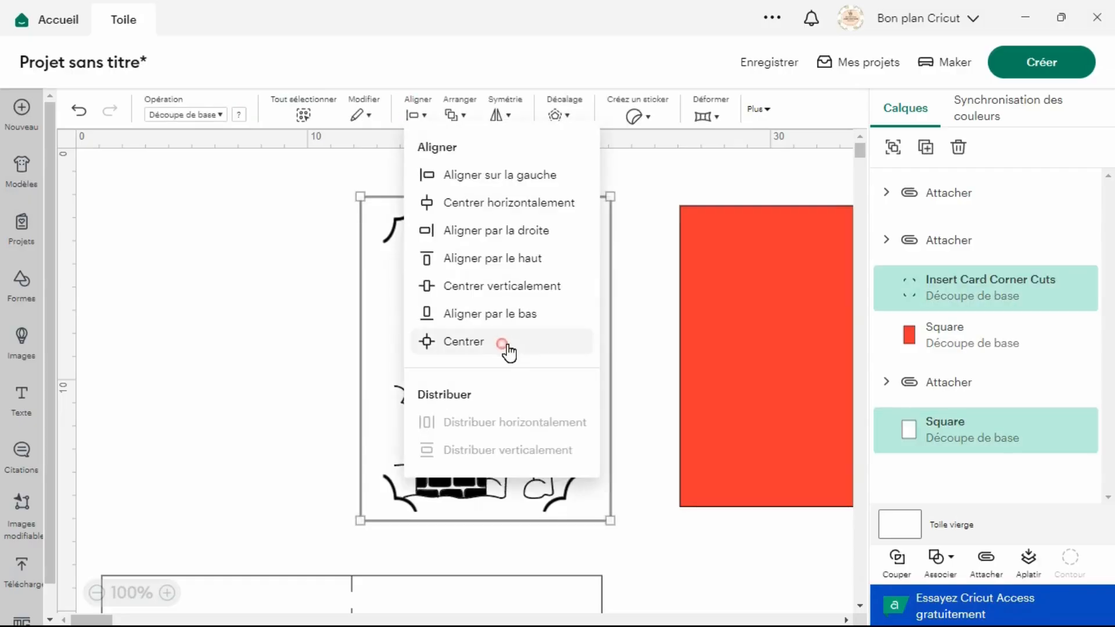
pyautogui.click(508, 343)
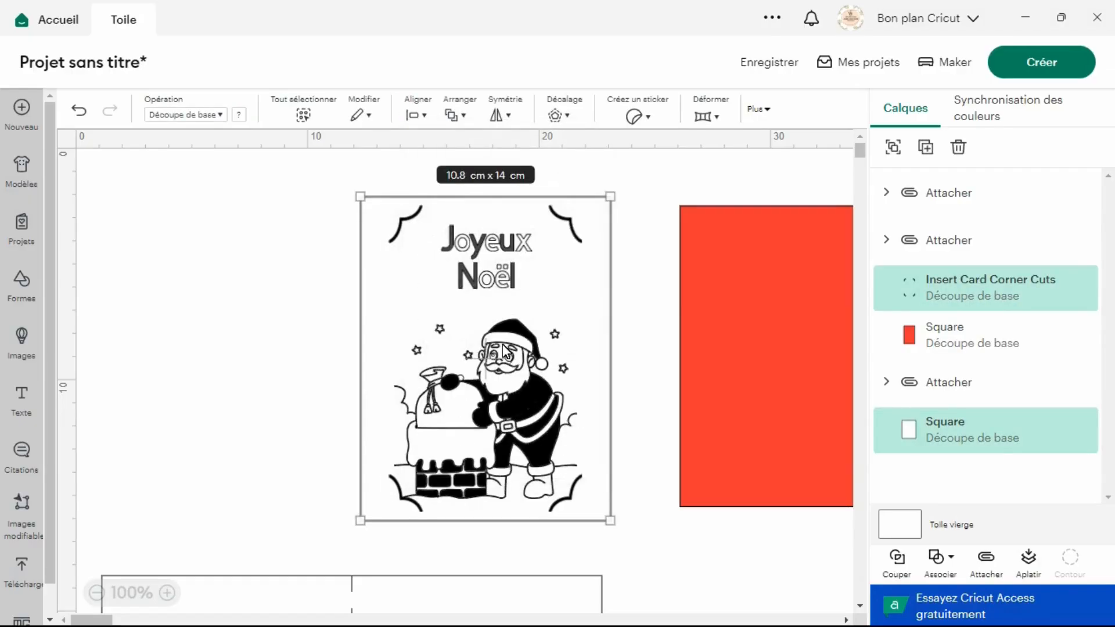
pyautogui.click(271, 328)
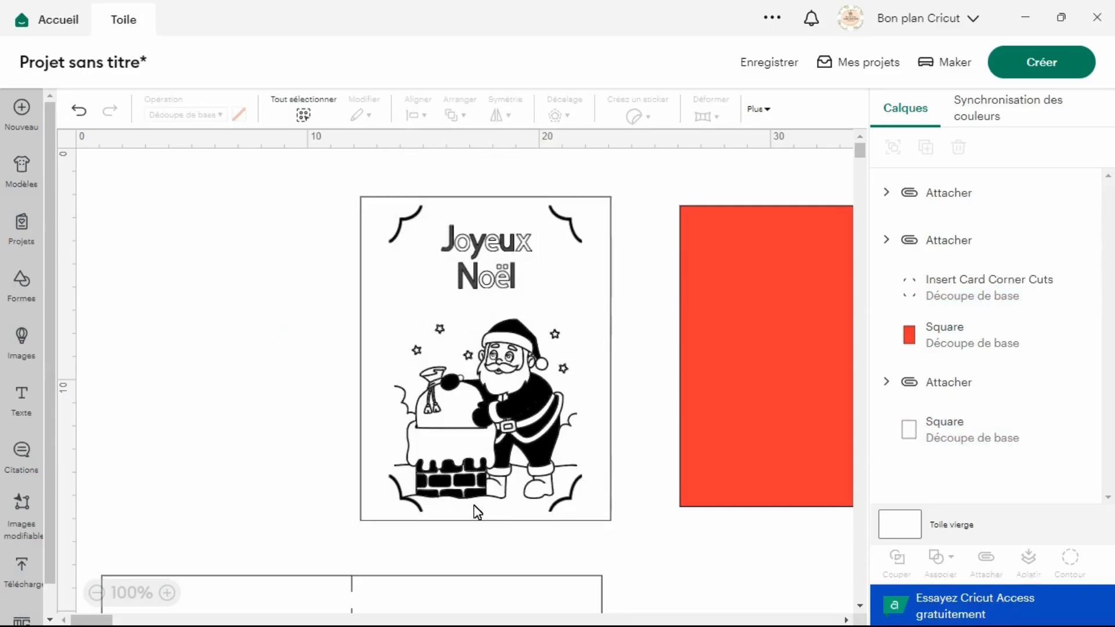
# - Hide the white 10.8 x 14 cm rectangle behind the card front design
pyautogui.click(591, 274)
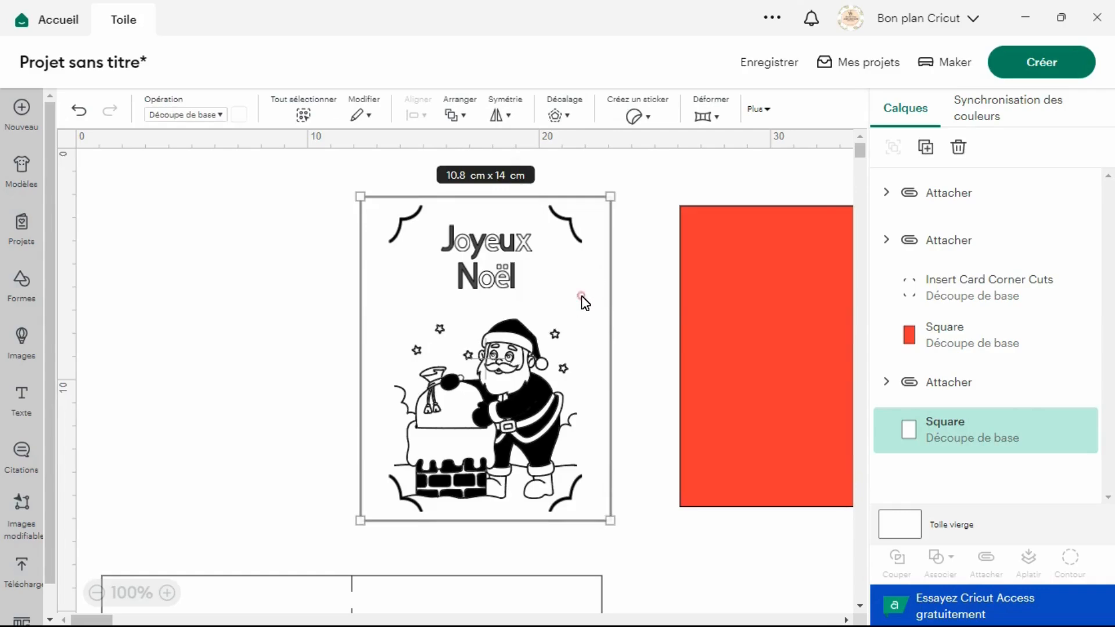
pyautogui.click(582, 295)
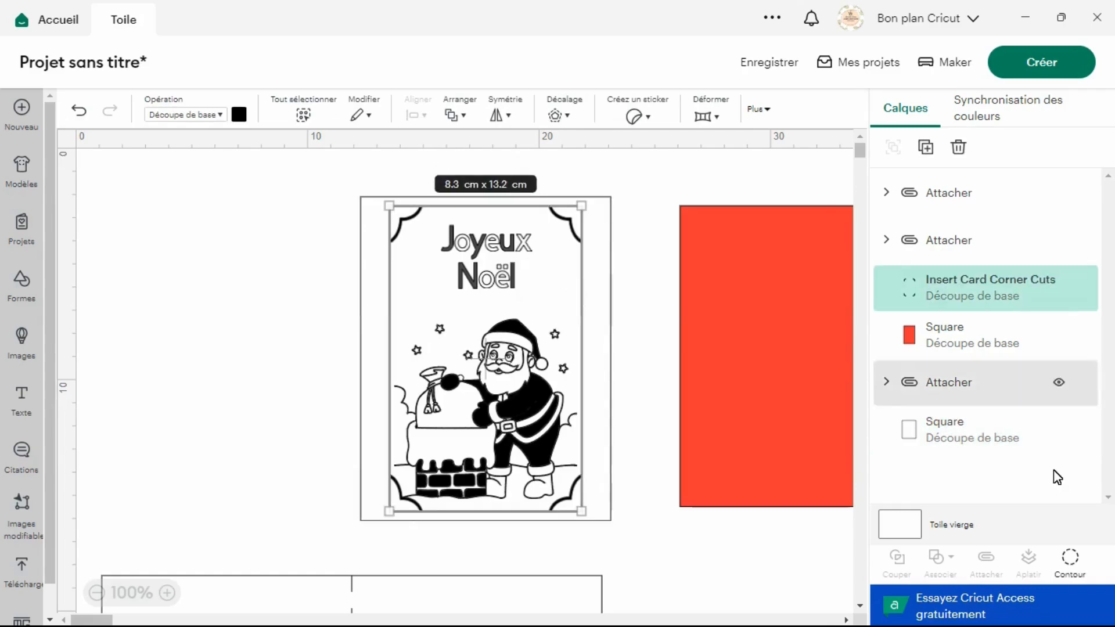
pyautogui.click(970, 434)
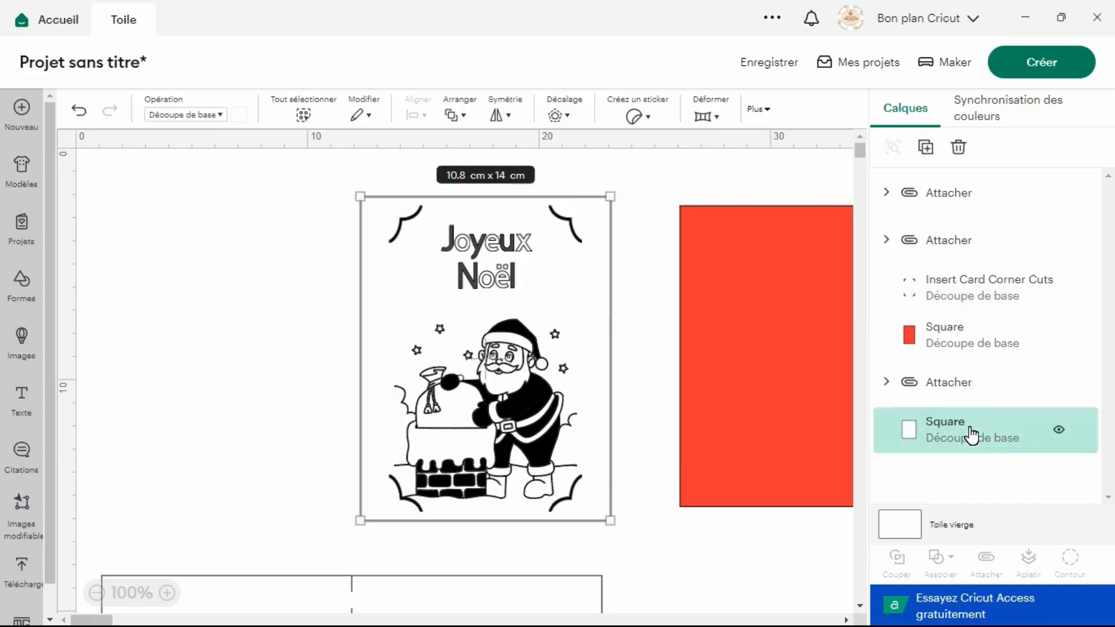
pyautogui.click(1062, 430)
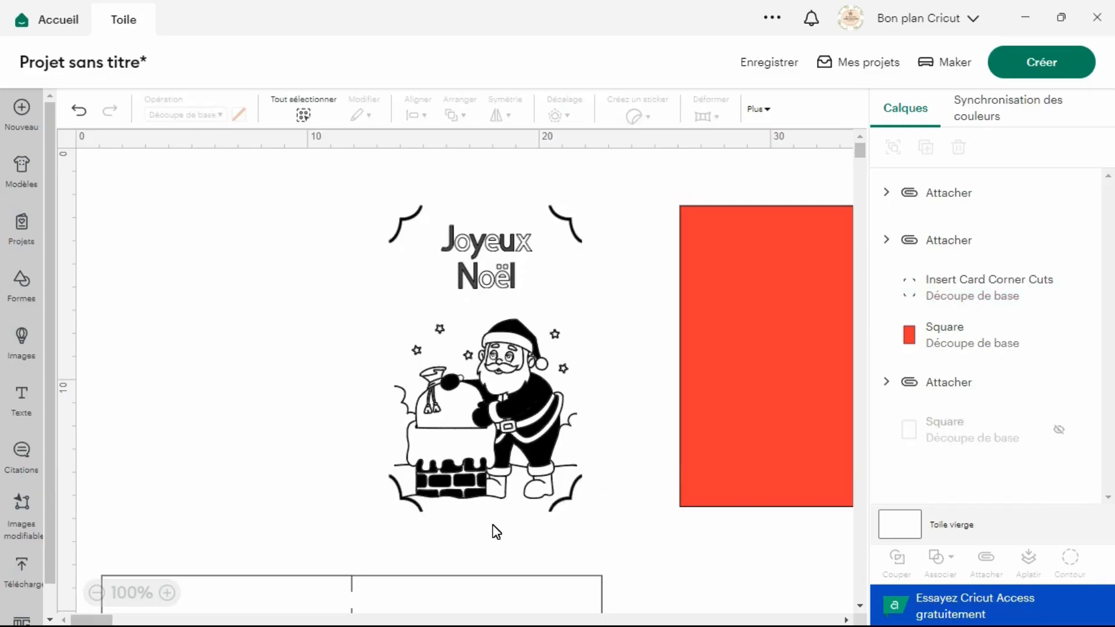
# - Center the greeting, Santa design and corner cuts horizontally on each other
pyautogui.moveTo(493, 528); pyautogui.dragTo(455, 196)
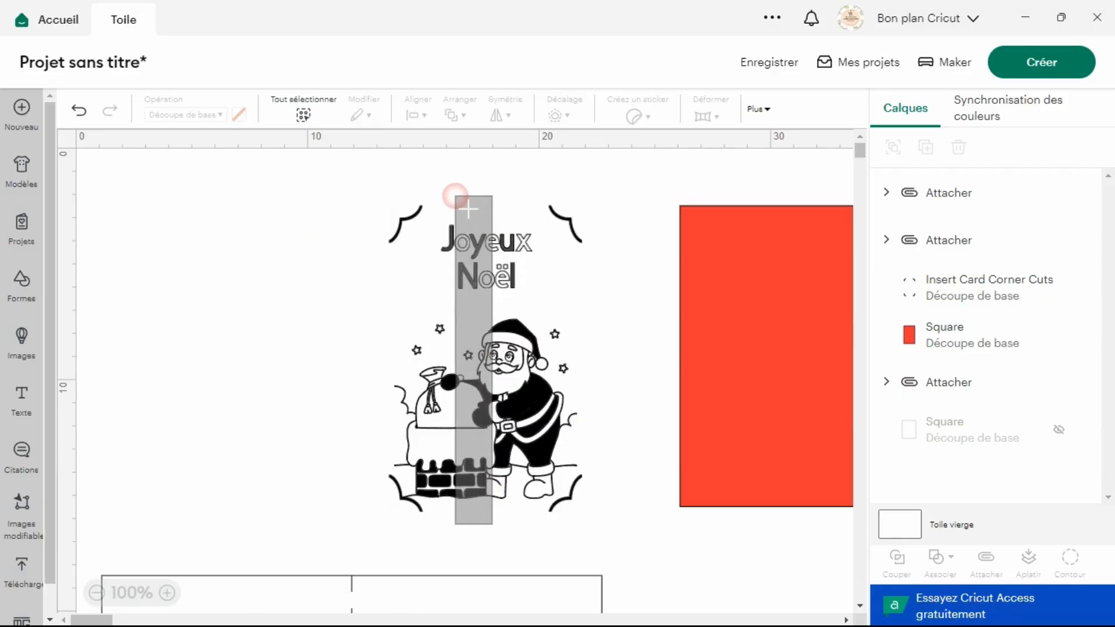
pyautogui.moveTo(455, 196); pyautogui.dragTo(455, 196)
pyautogui.click(407, 114)
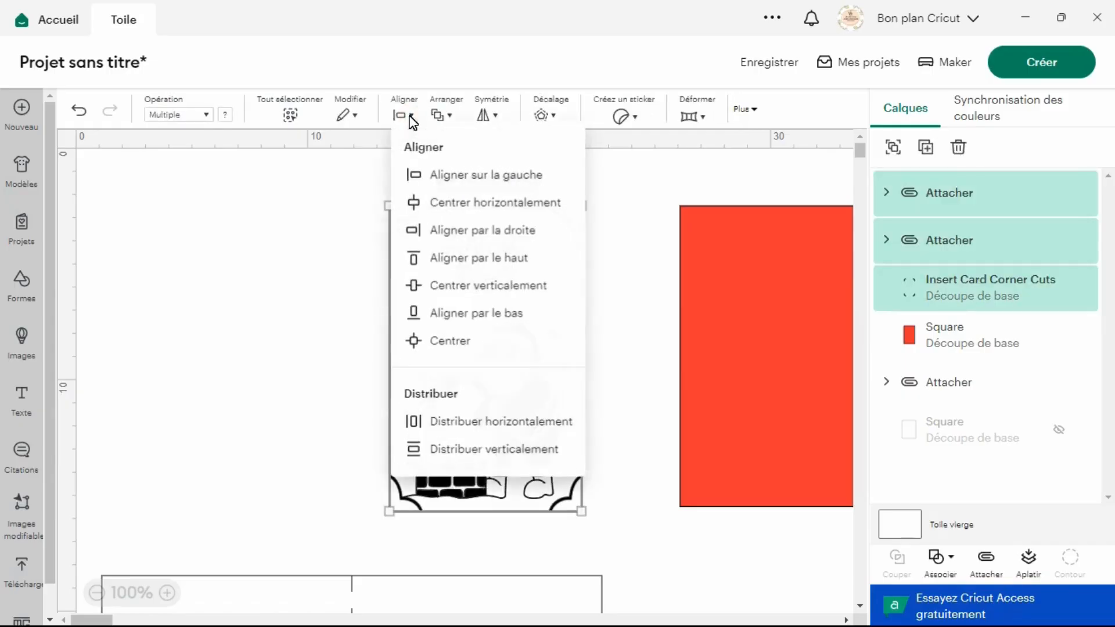
pyautogui.click(495, 202)
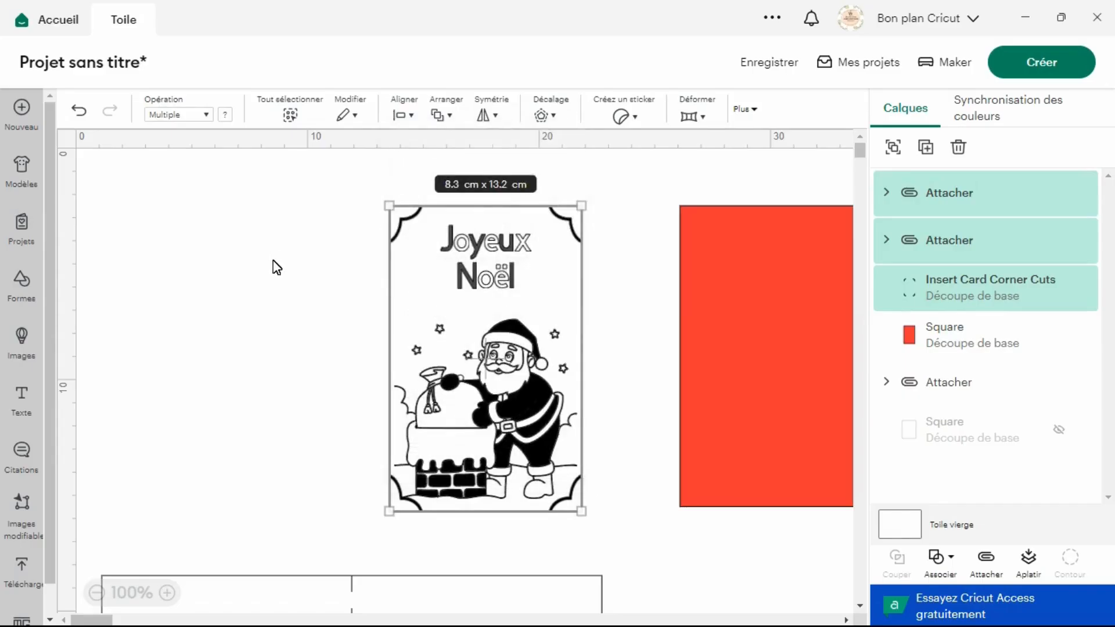
# - Attach the greeting, Santa design and insert card corner cuts together as one card front
pyautogui.click(284, 242)
pyautogui.moveTo(368, 180); pyautogui.dragTo(601, 523)
pyautogui.click(987, 561)
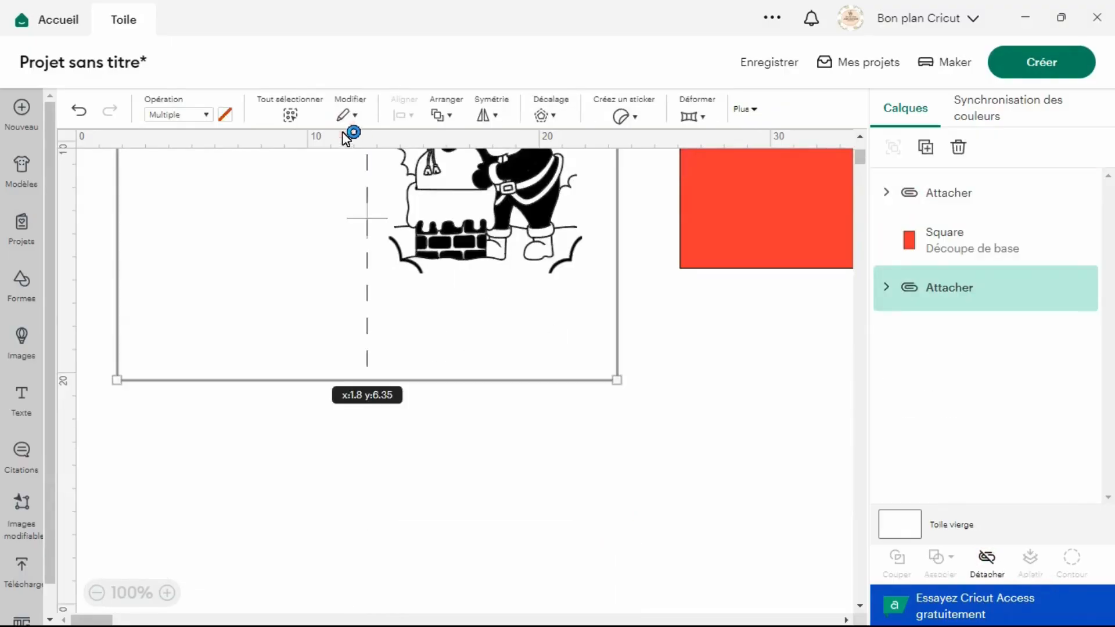
# - Move the 21.6 x 14 cm folded card base up so its right half frames the attached front design
pyautogui.moveTo(344, 134); pyautogui.dragTo(337, 130)
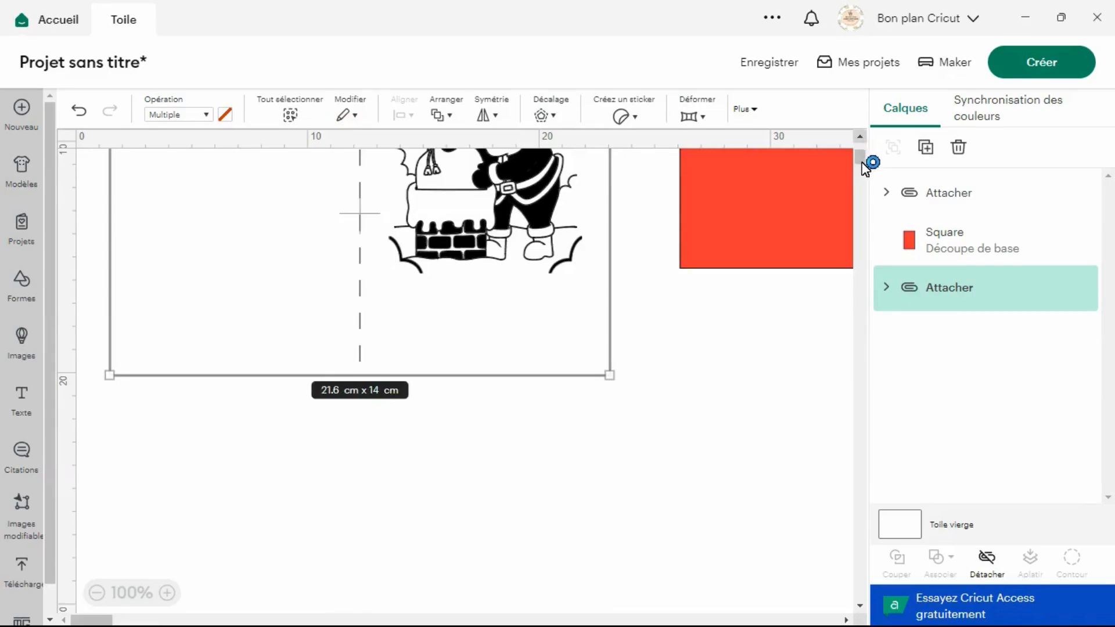
pyautogui.moveTo(862, 161); pyautogui.dragTo(861, 148)
pyautogui.moveTo(351, 403); pyautogui.dragTo(342, 327)
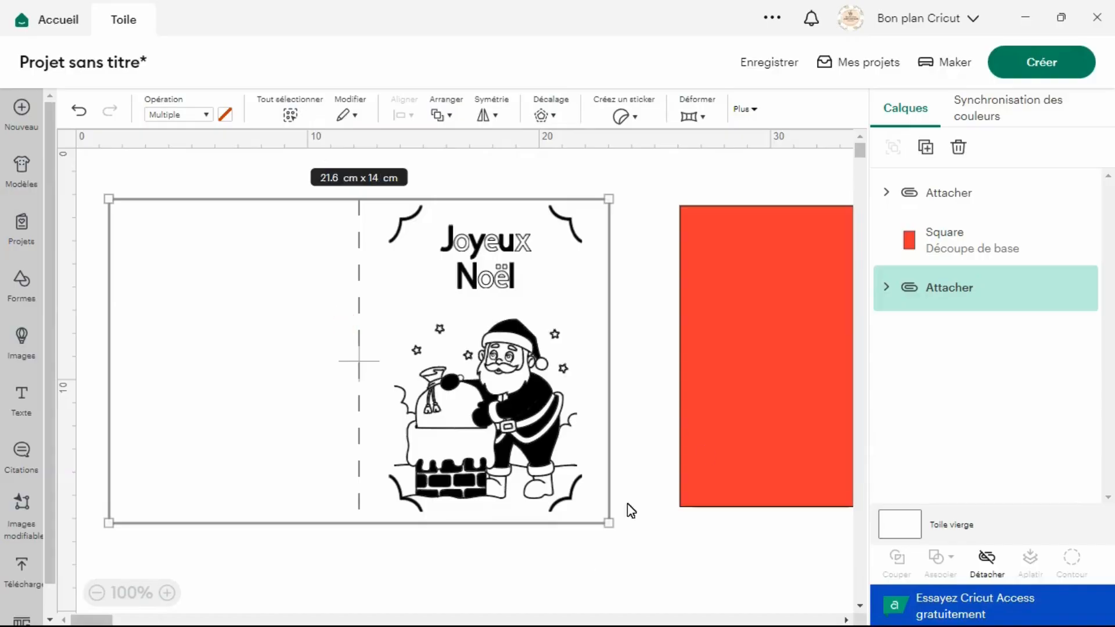
pyautogui.click(580, 563)
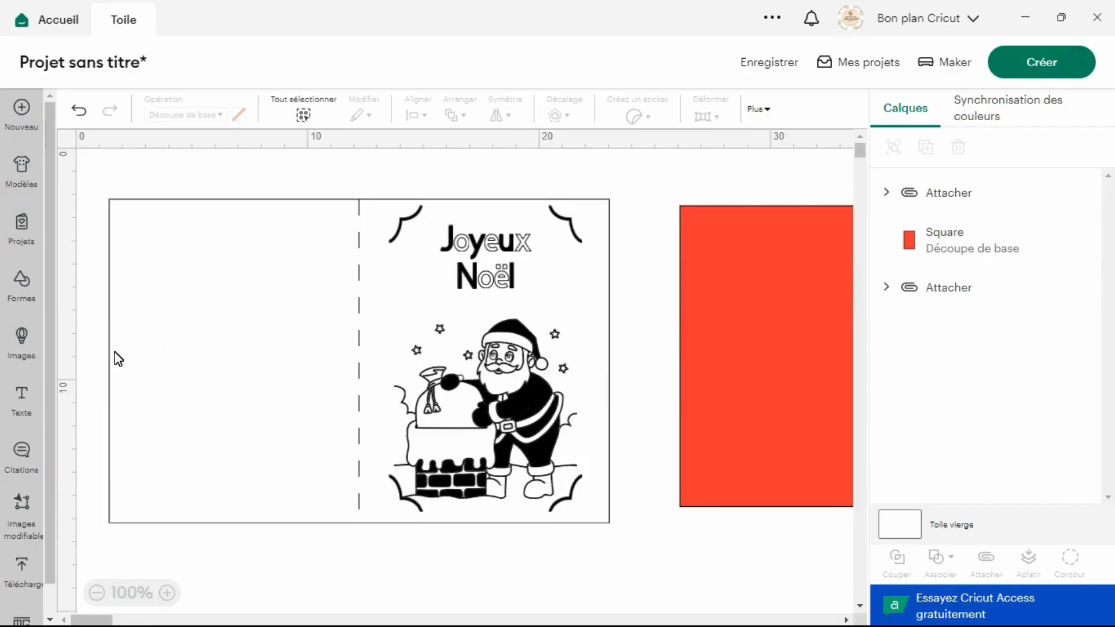
# - Add a text for the Christmas wishes message and set its operation to Stylo
pyautogui.click(28, 400)
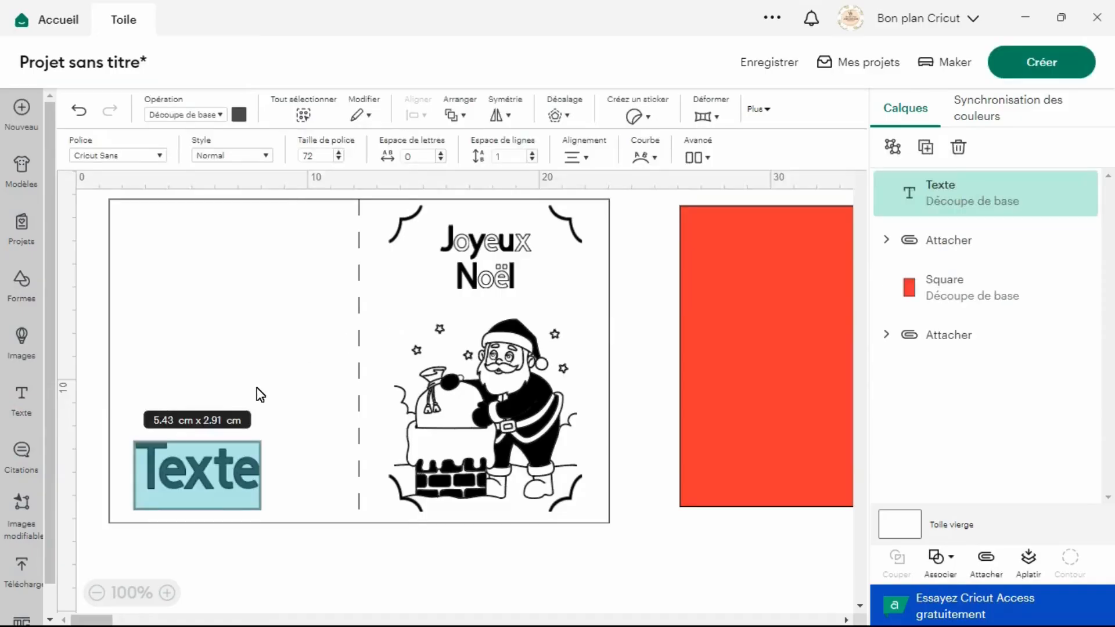
pyautogui.click(219, 112)
pyautogui.click(211, 320)
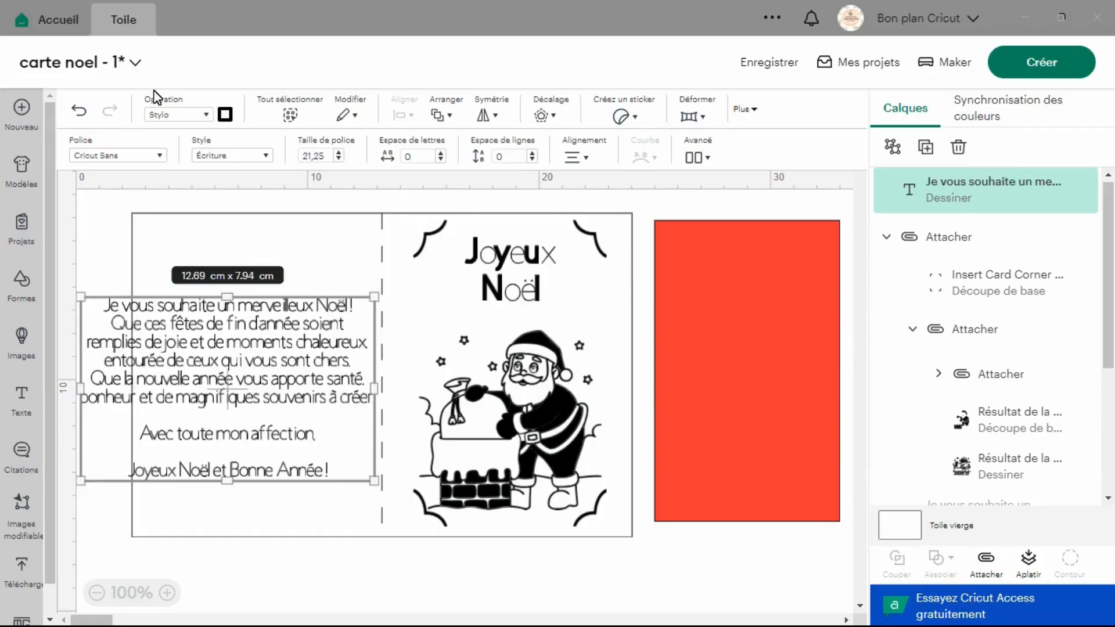
# - Clear the "cricut sans" font search and filter the Cricut fonts by Écriture for the wishes message
pyautogui.click(156, 157)
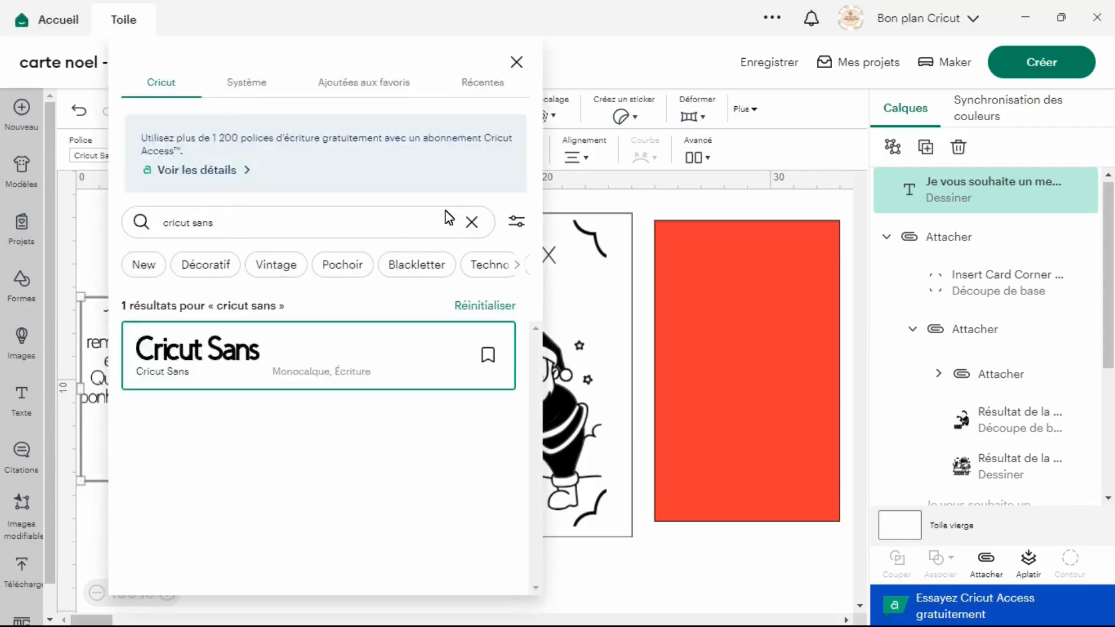
pyautogui.click(472, 223)
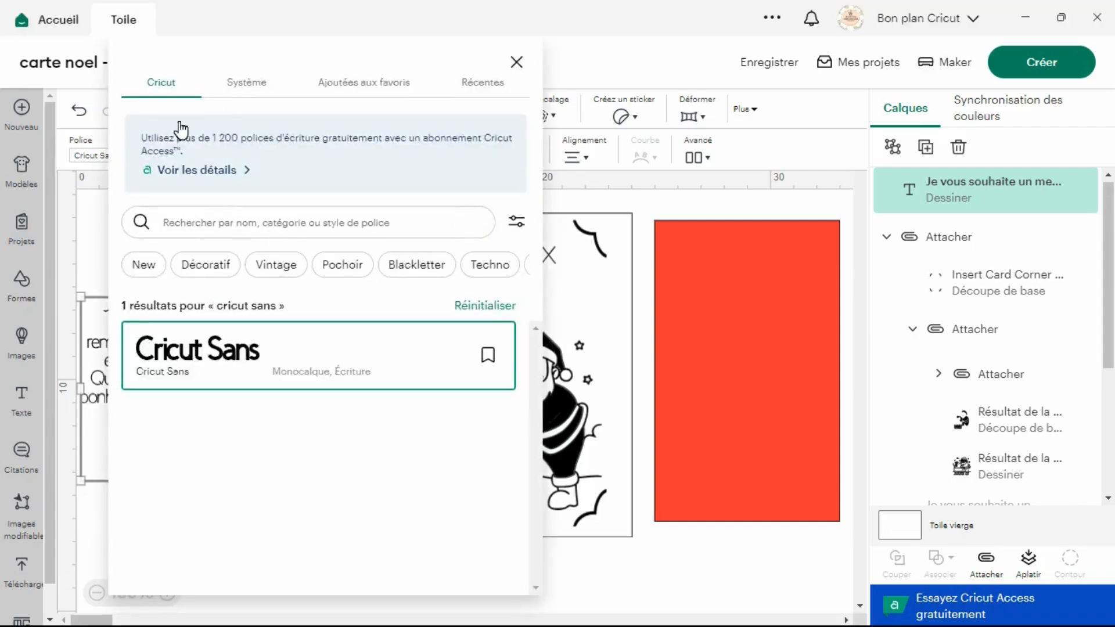
pyautogui.click(169, 102)
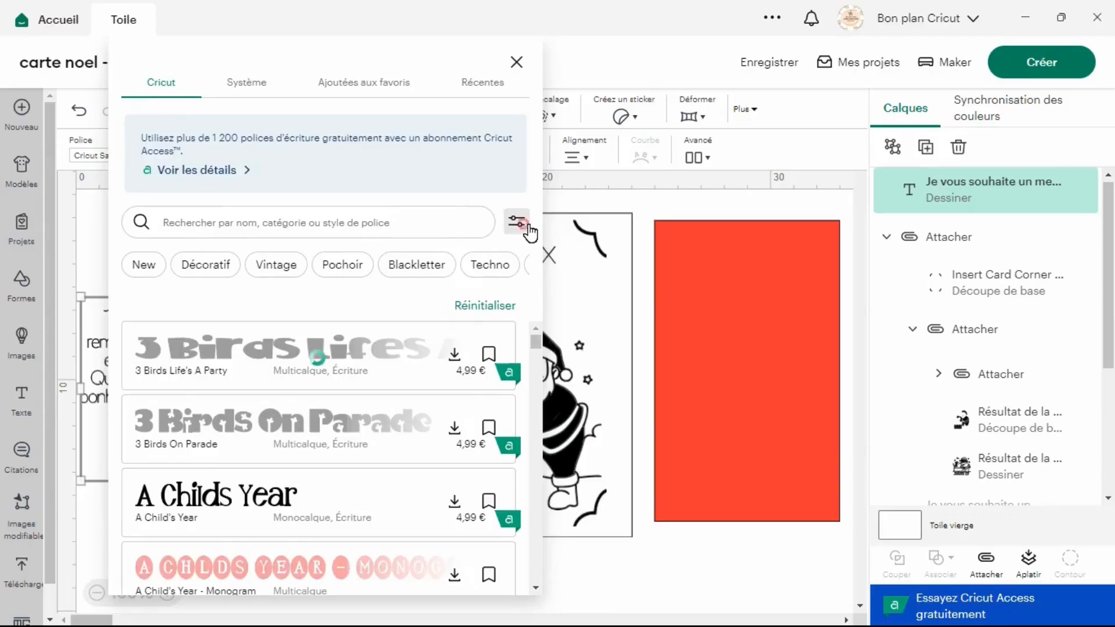
pyautogui.click(529, 232)
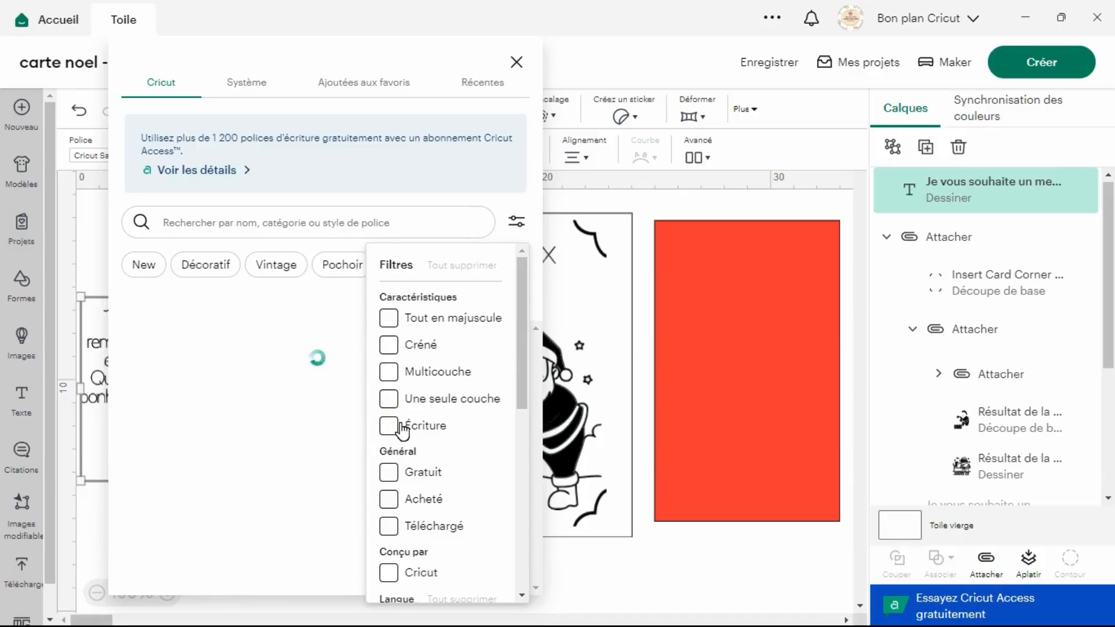
pyautogui.click(398, 427)
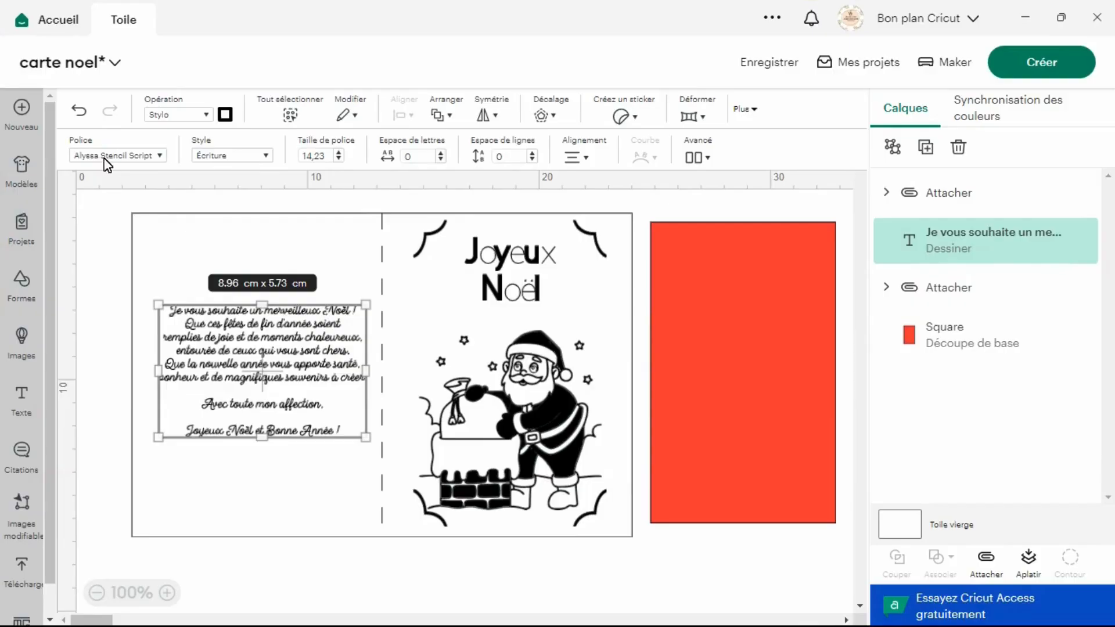
# - Check that the wishes message uses the Stylo operation and shift it slightly left on the card's left half
pyautogui.click(174, 116)
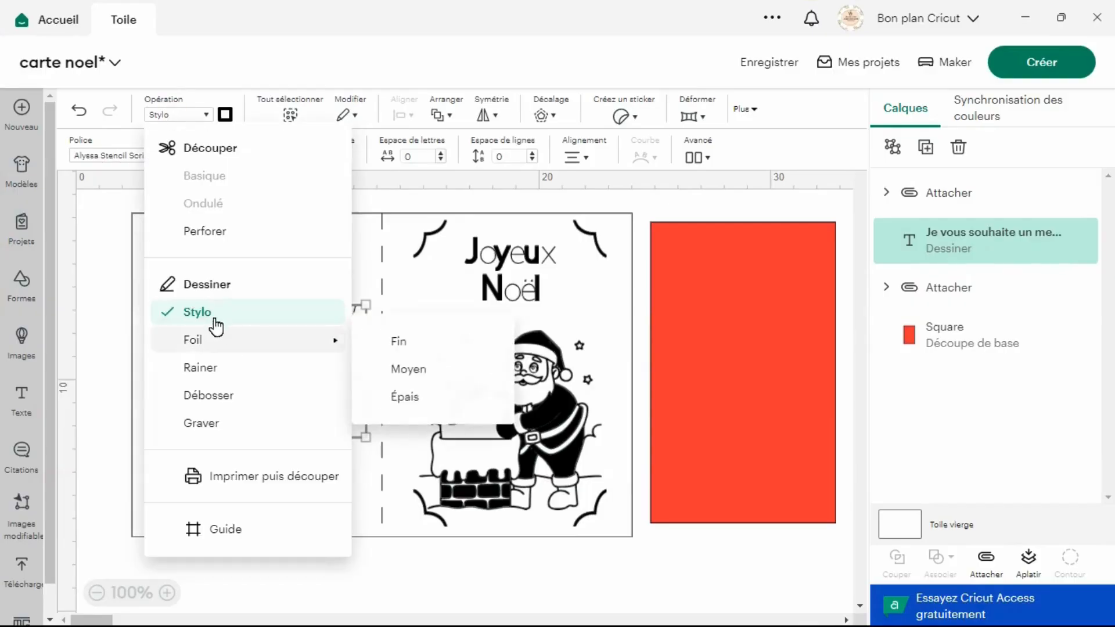
pyautogui.click(117, 272)
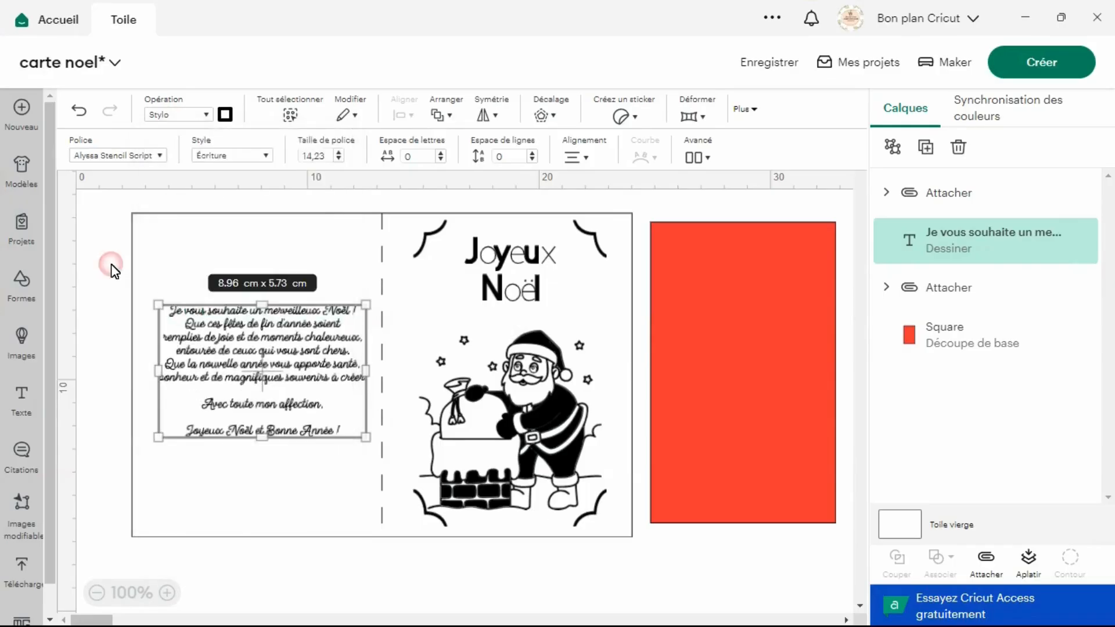
pyautogui.click(109, 267)
pyautogui.click(314, 424)
pyautogui.moveTo(250, 385); pyautogui.dragTo(245, 383)
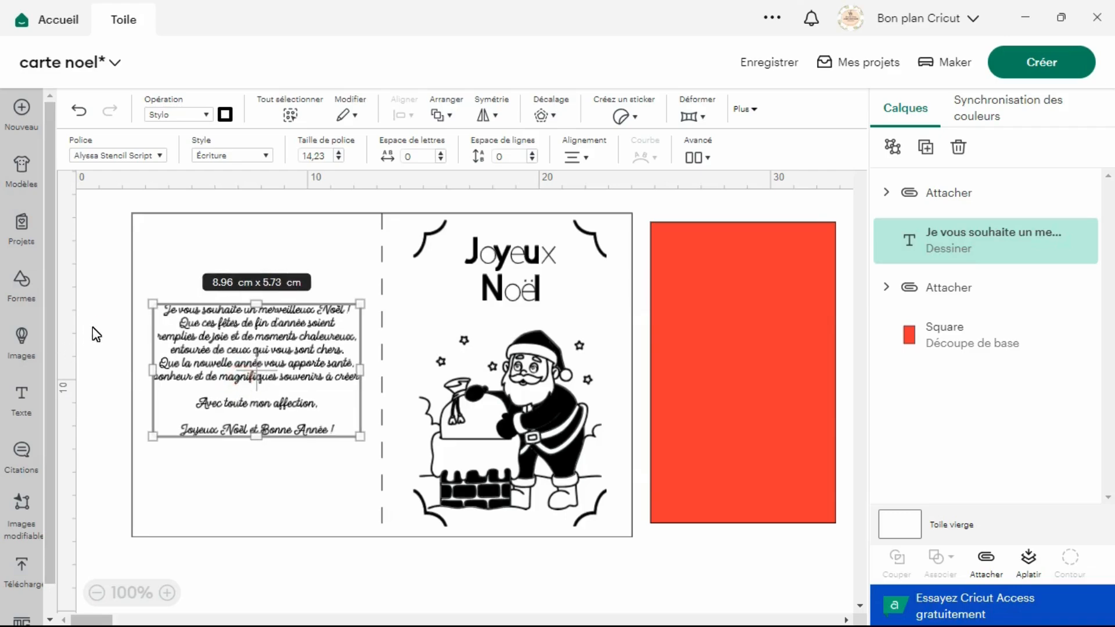
# - Deselect the wishes message and save the carte noel project
pyautogui.click(110, 322)
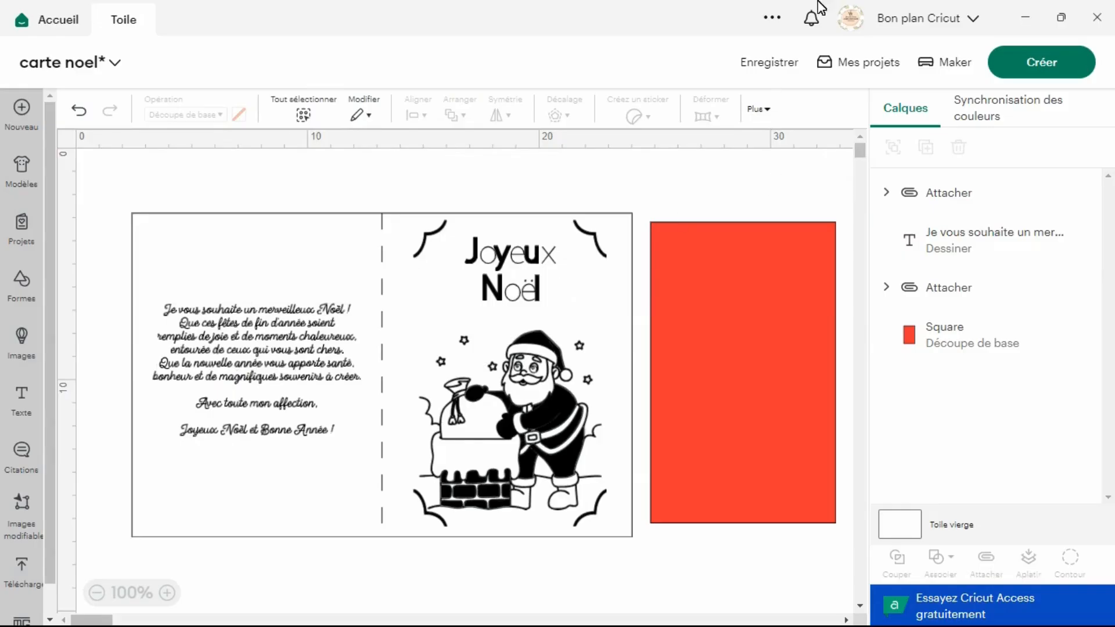
pyautogui.click(784, 64)
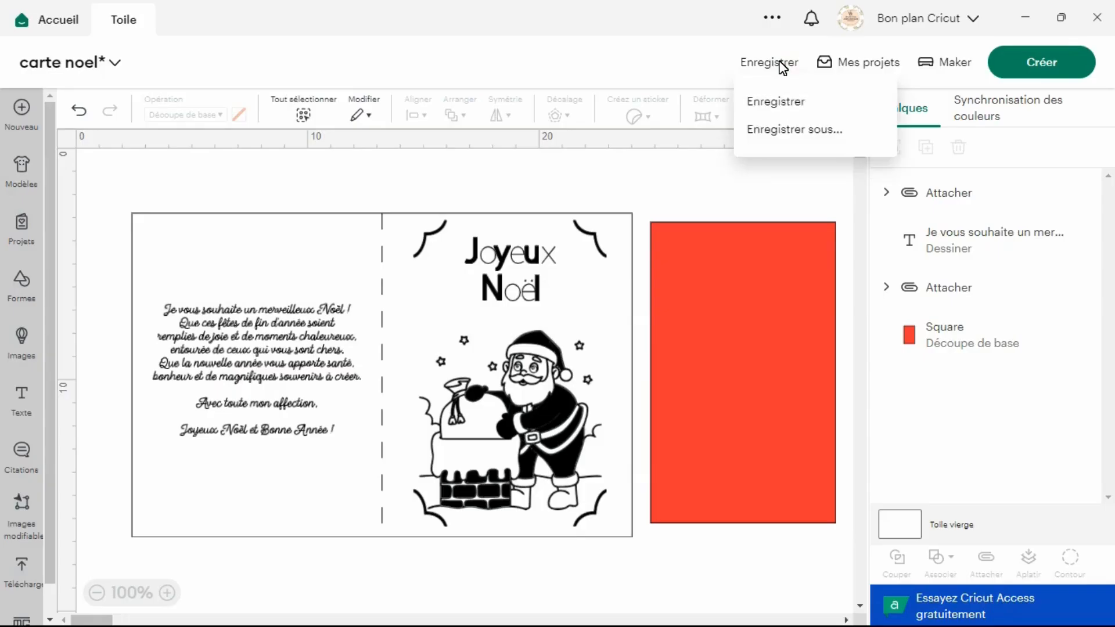
pyautogui.click(776, 102)
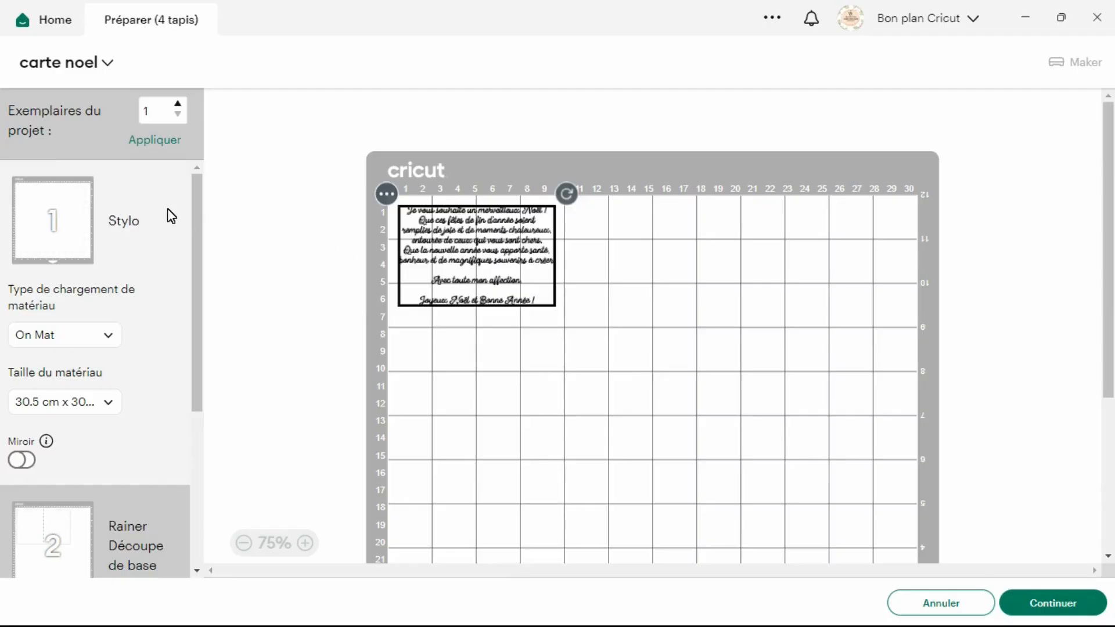
# - Review the four prepared mats: wishes text, scored card base, red insert and black Santa front
pyautogui.click(197, 204)
pyautogui.moveTo(197, 204); pyautogui.dragTo(203, 281)
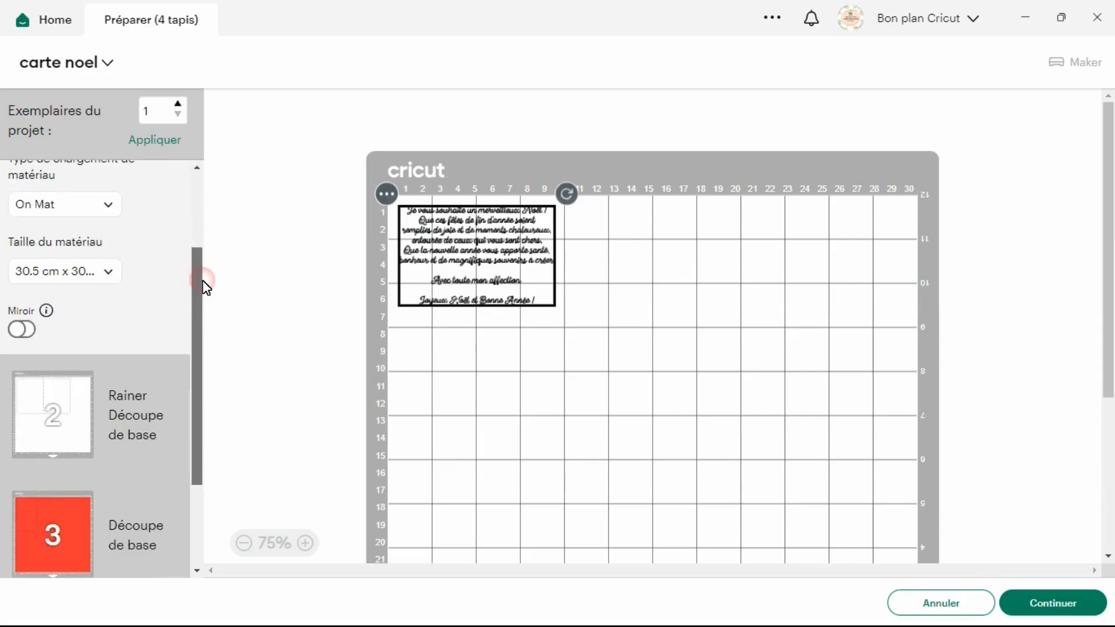
pyautogui.click(90, 324)
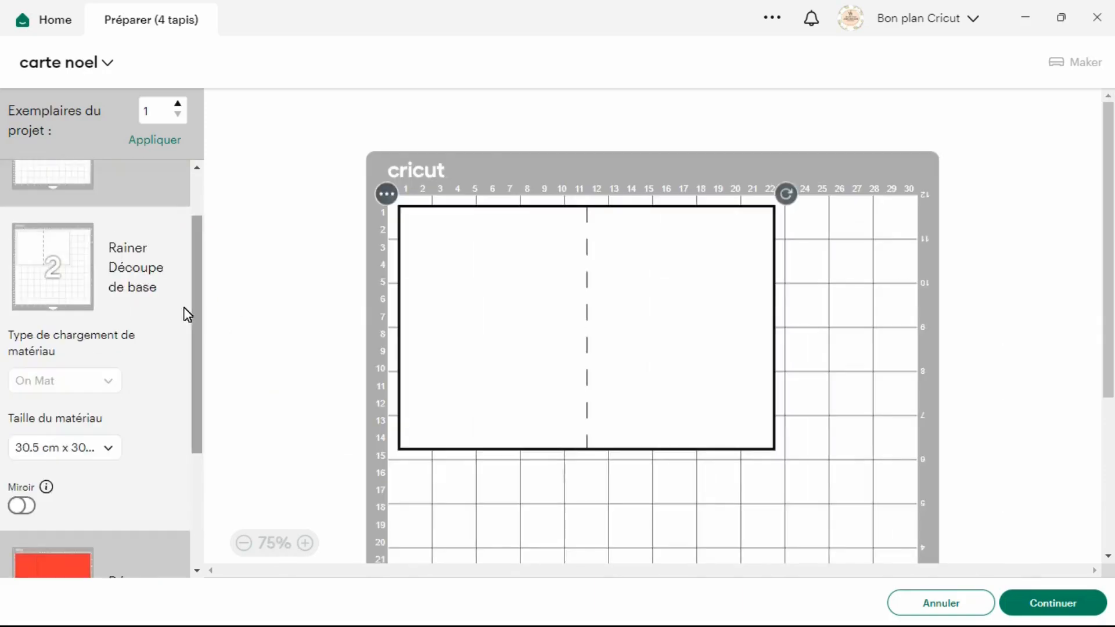
pyautogui.moveTo(196, 308); pyautogui.dragTo(63, 403)
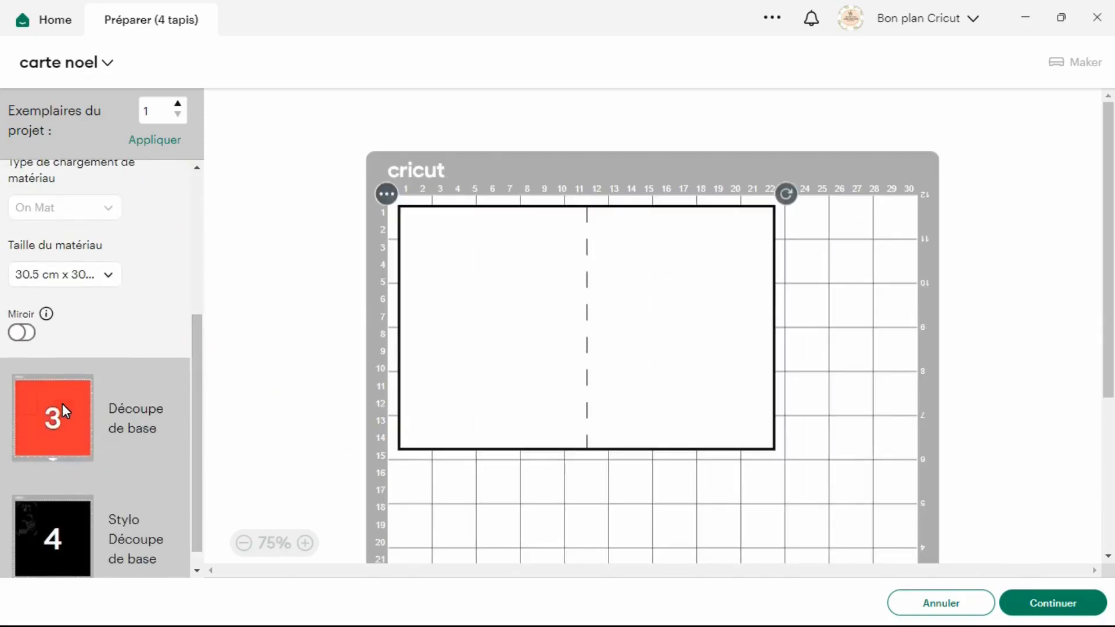
pyautogui.click(63, 405)
pyautogui.moveTo(193, 359); pyautogui.dragTo(194, 444)
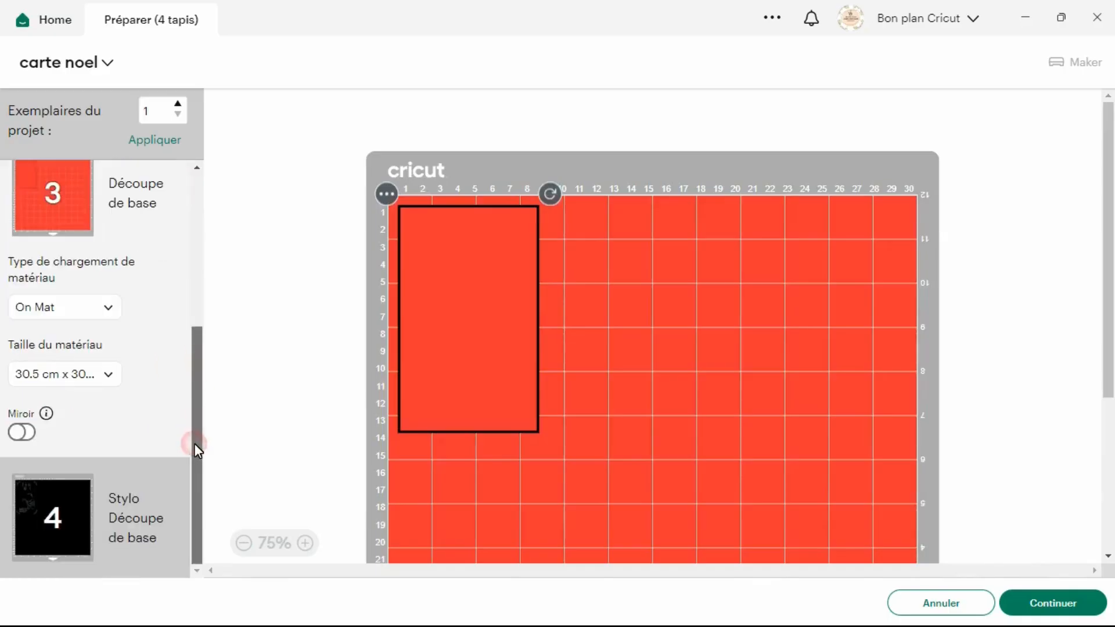
pyautogui.click(89, 495)
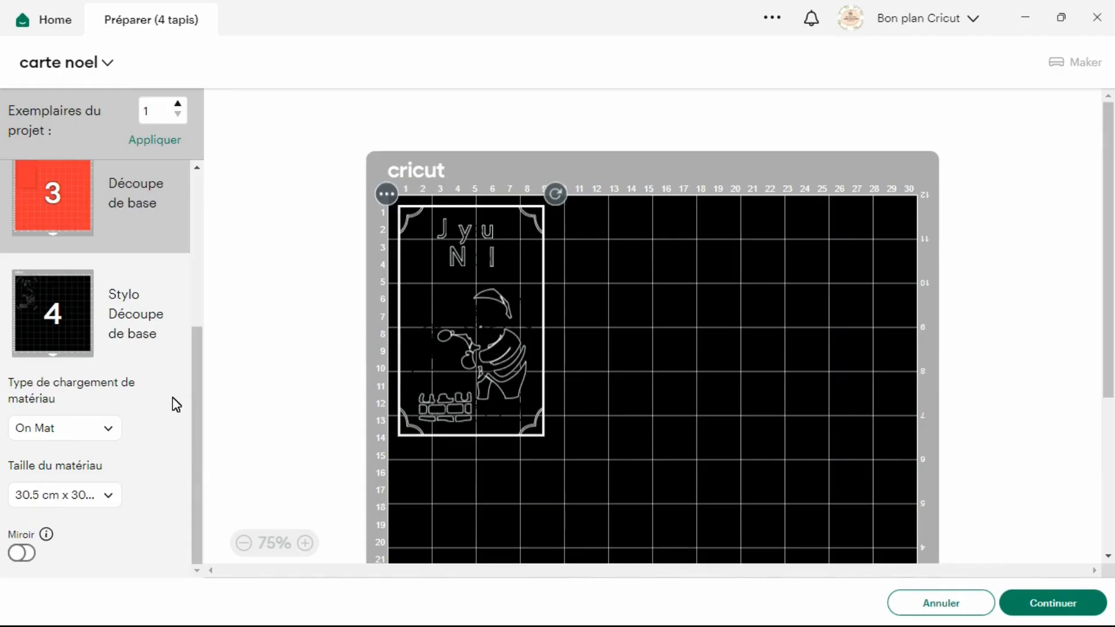
pyautogui.moveTo(196, 383); pyautogui.dragTo(197, 230)
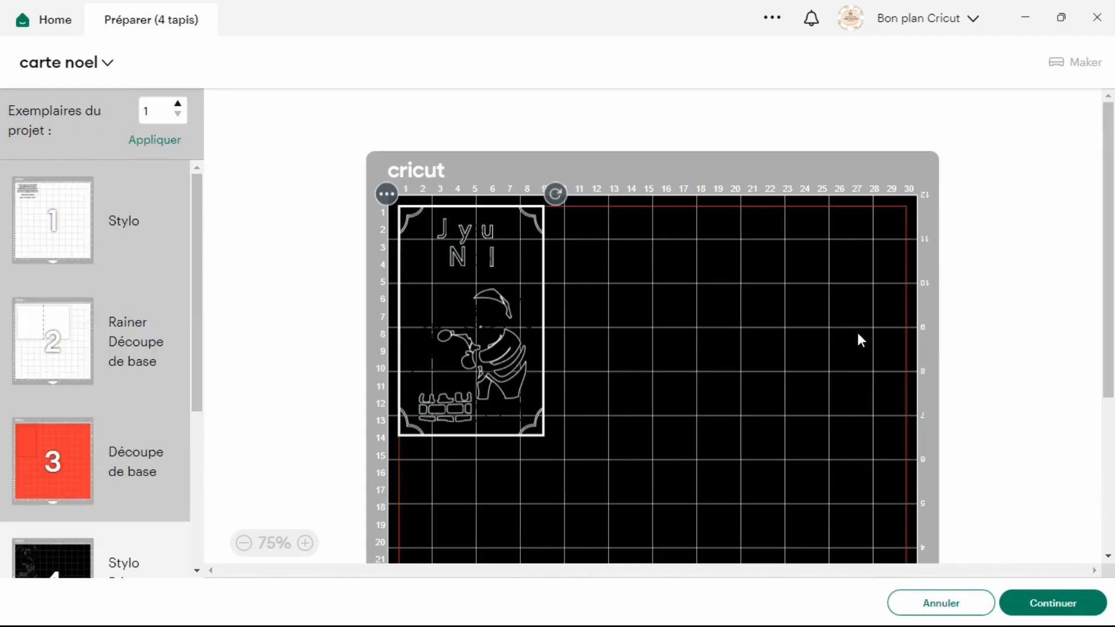
# - Examine the scored card base mat and the red insert mat again
pyautogui.click(61, 331)
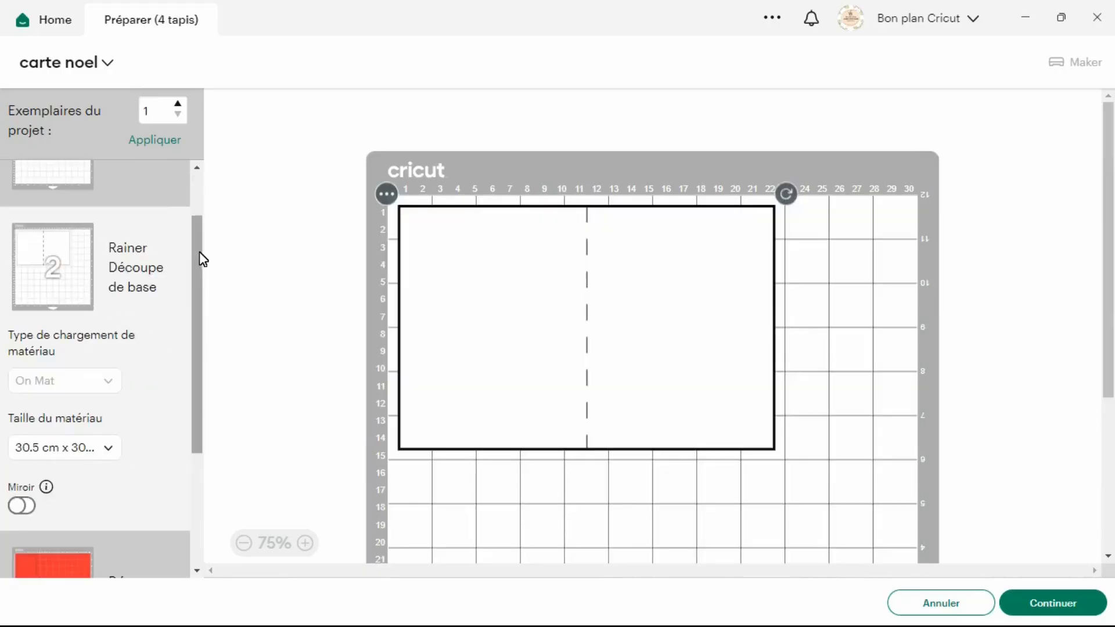
pyautogui.moveTo(198, 305); pyautogui.dragTo(202, 340)
pyautogui.click(47, 451)
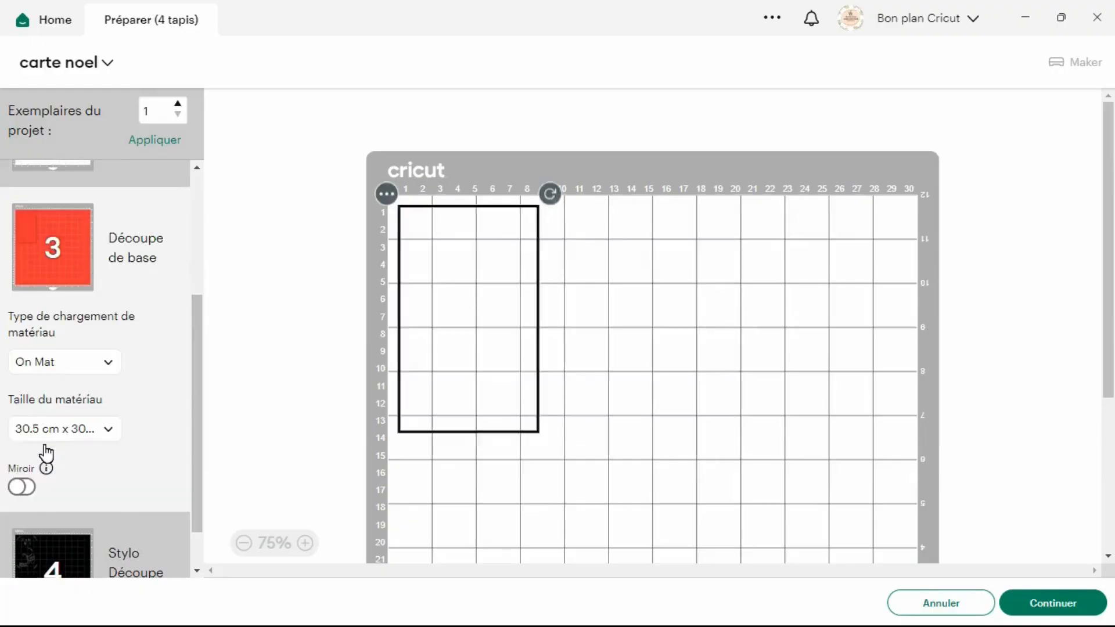
pyautogui.moveTo(197, 336); pyautogui.dragTo(204, 260)
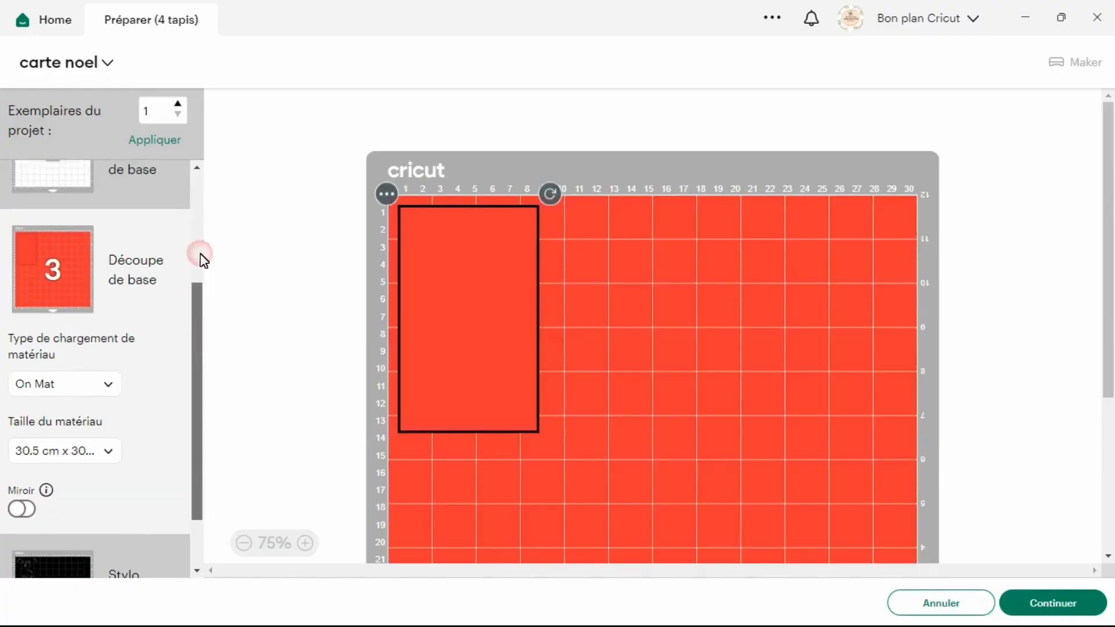
pyautogui.scroll(-3, 200, 349)
# - Set the black Santa front mat's material loading type to On Card Mat
pyautogui.click(63, 518)
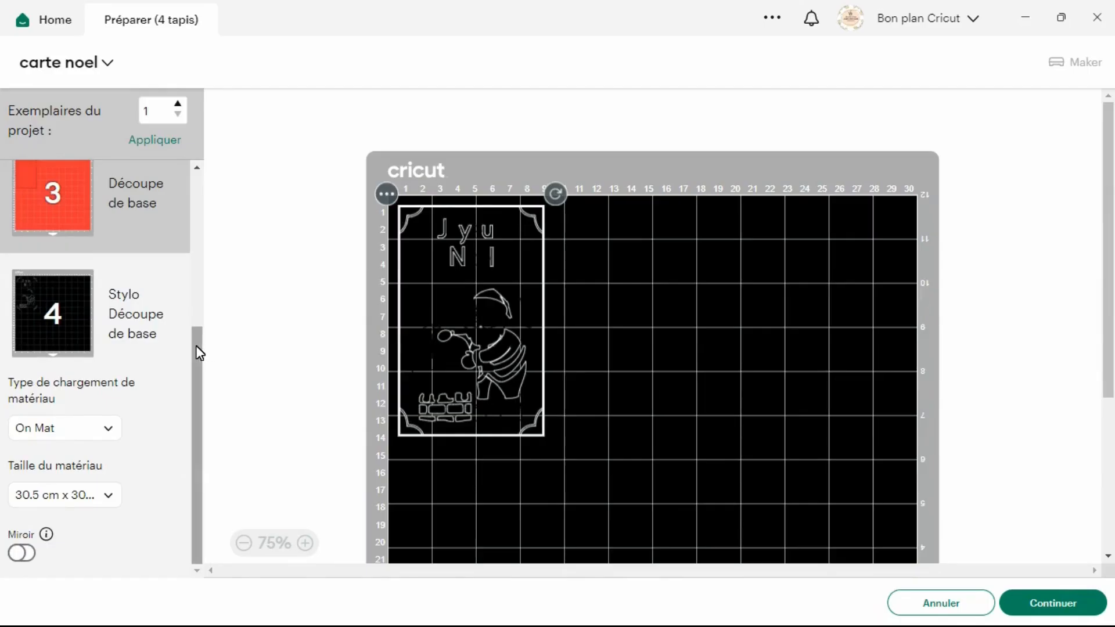
pyautogui.click(109, 430)
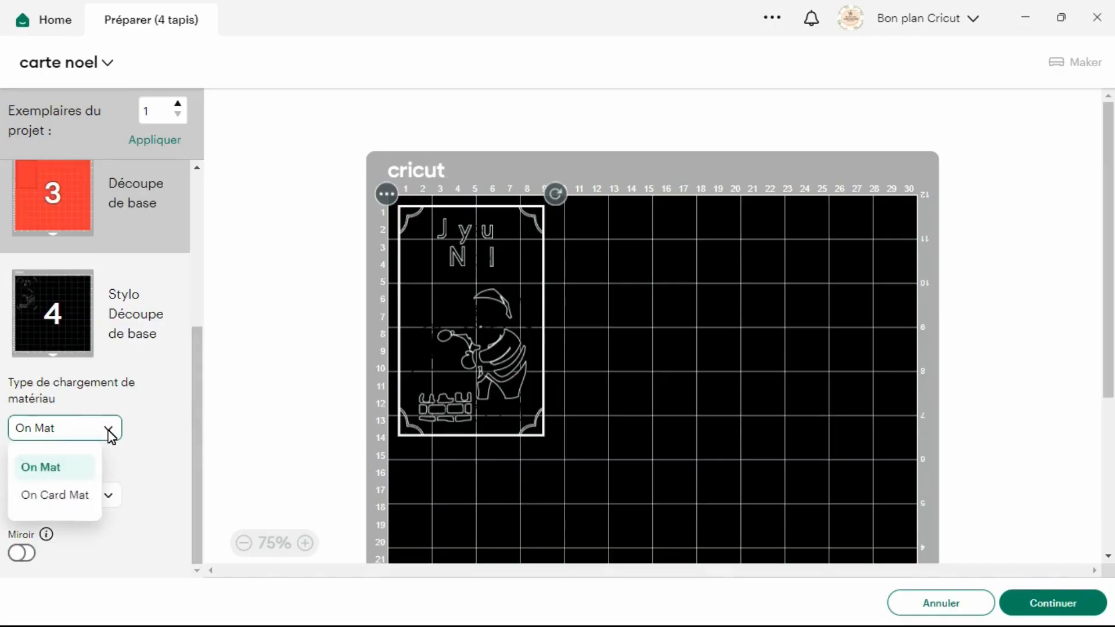
pyautogui.click(65, 504)
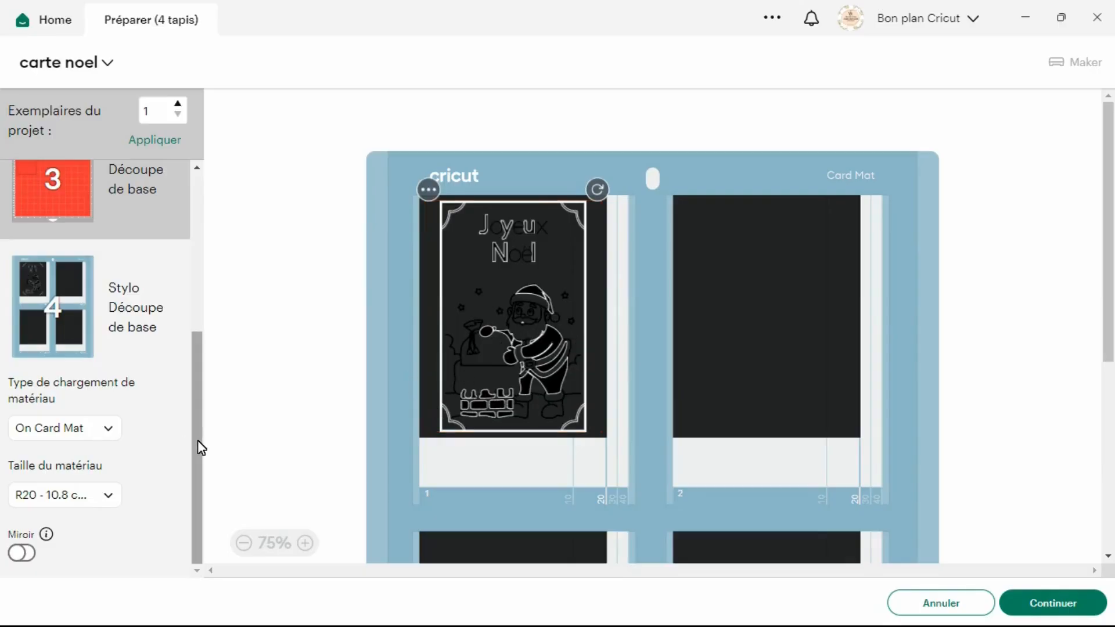
# - Set the wishes text mat to On Card Mat with the material size R20 - 10.8 cm x 14 cm
pyautogui.moveTo(197, 440); pyautogui.dragTo(185, 238)
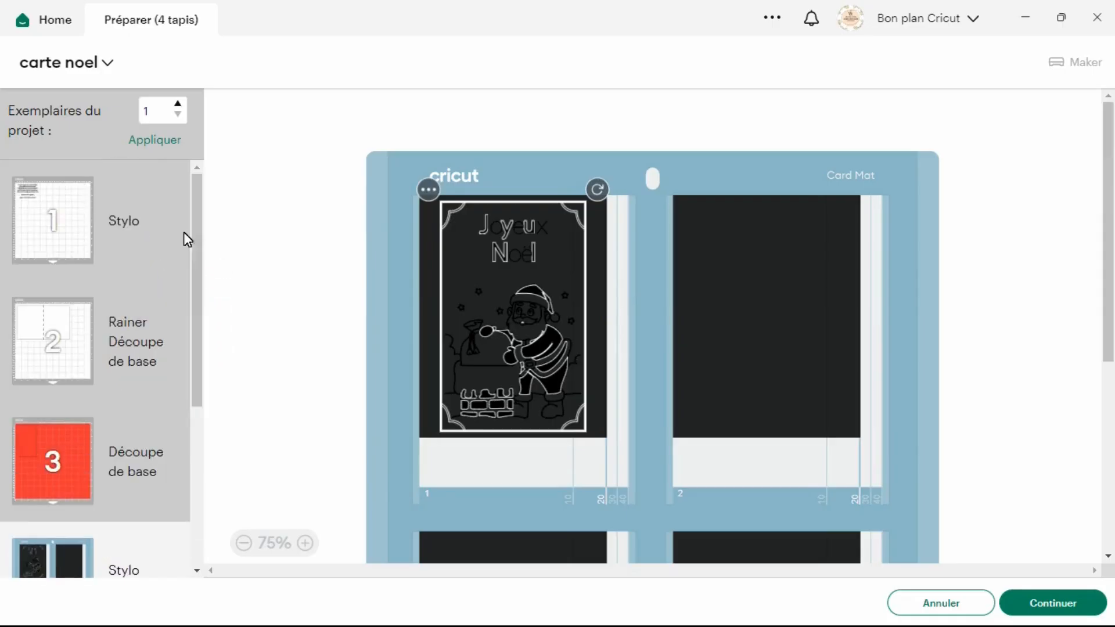
pyautogui.click(84, 225)
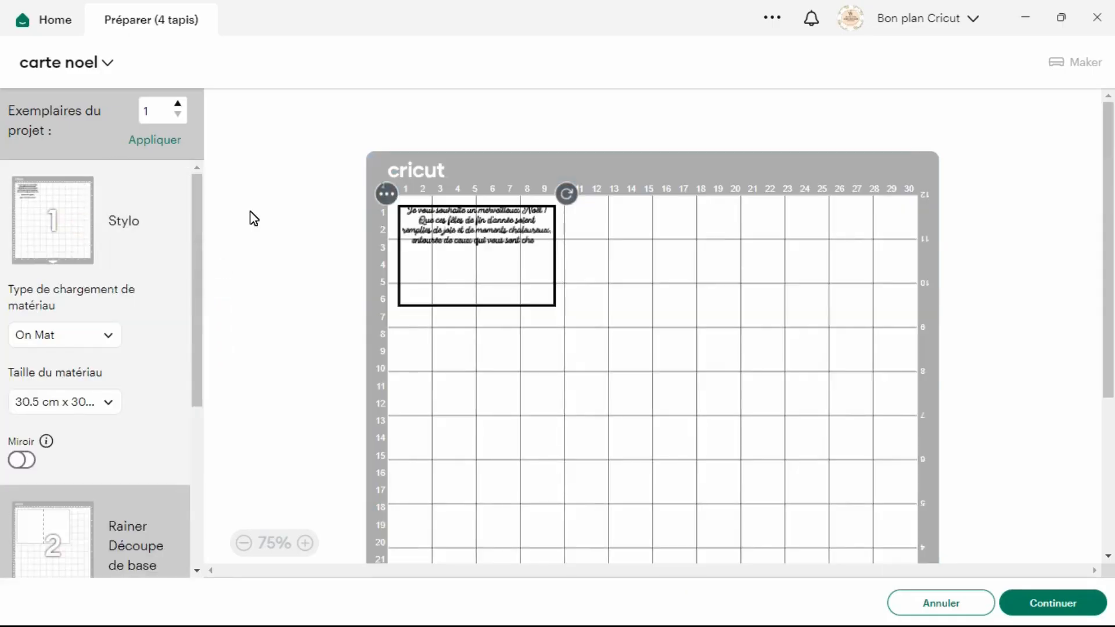
pyautogui.click(113, 343)
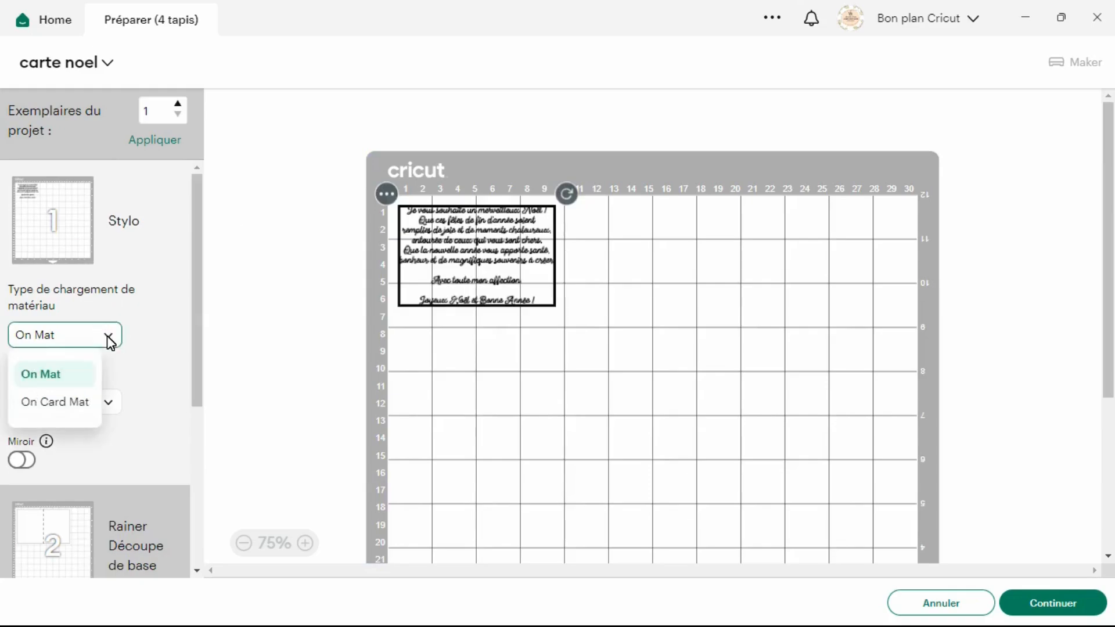
pyautogui.click(64, 402)
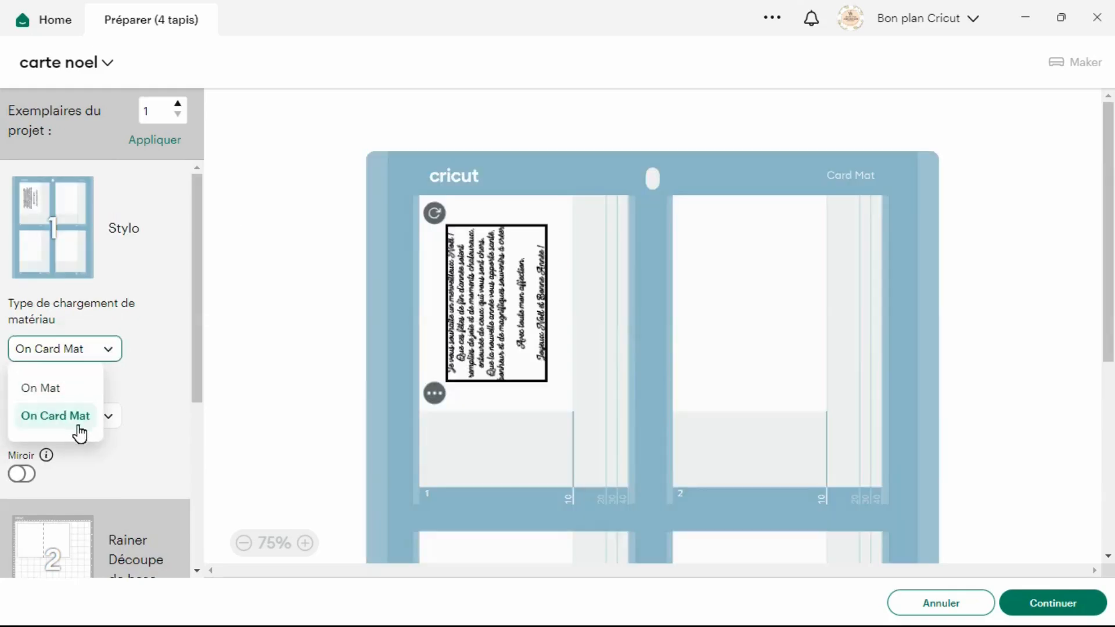
pyautogui.click(115, 350)
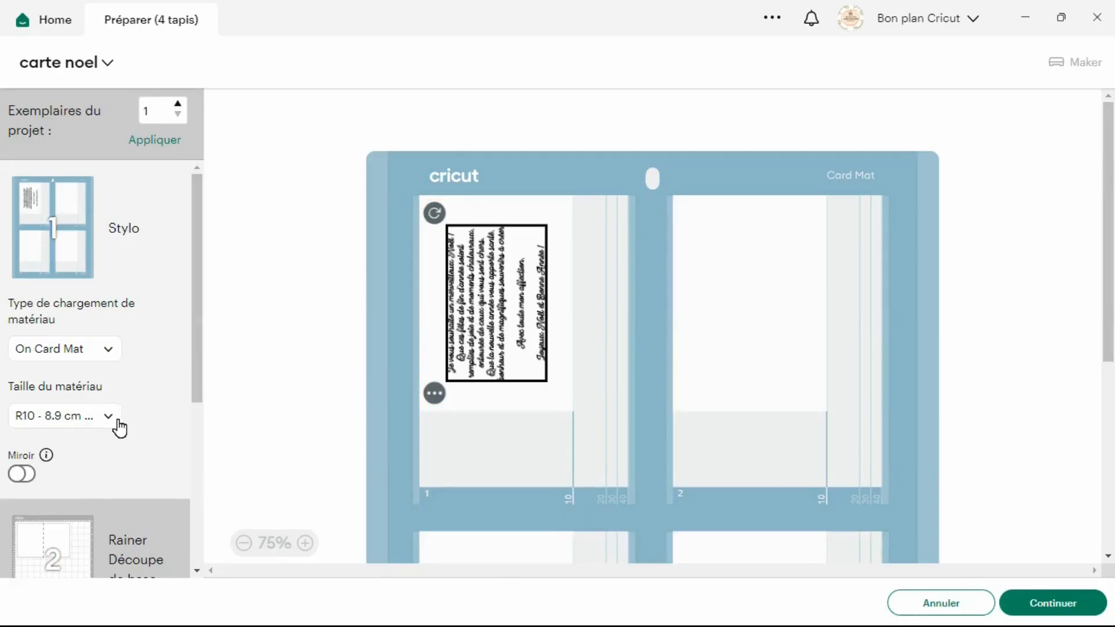
pyautogui.click(109, 421)
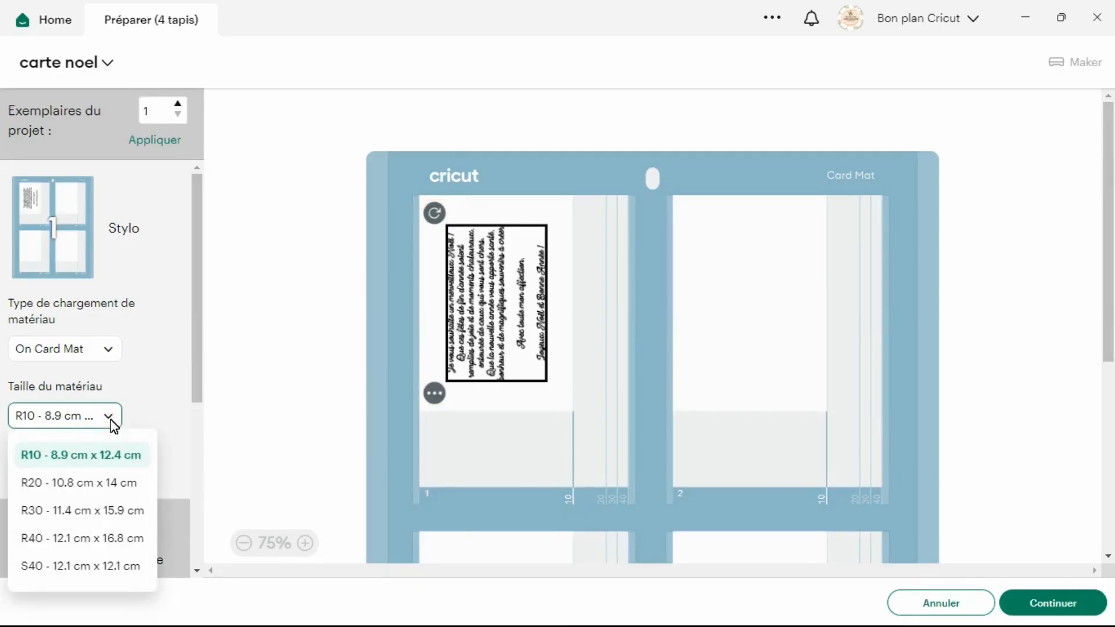
pyautogui.click(106, 483)
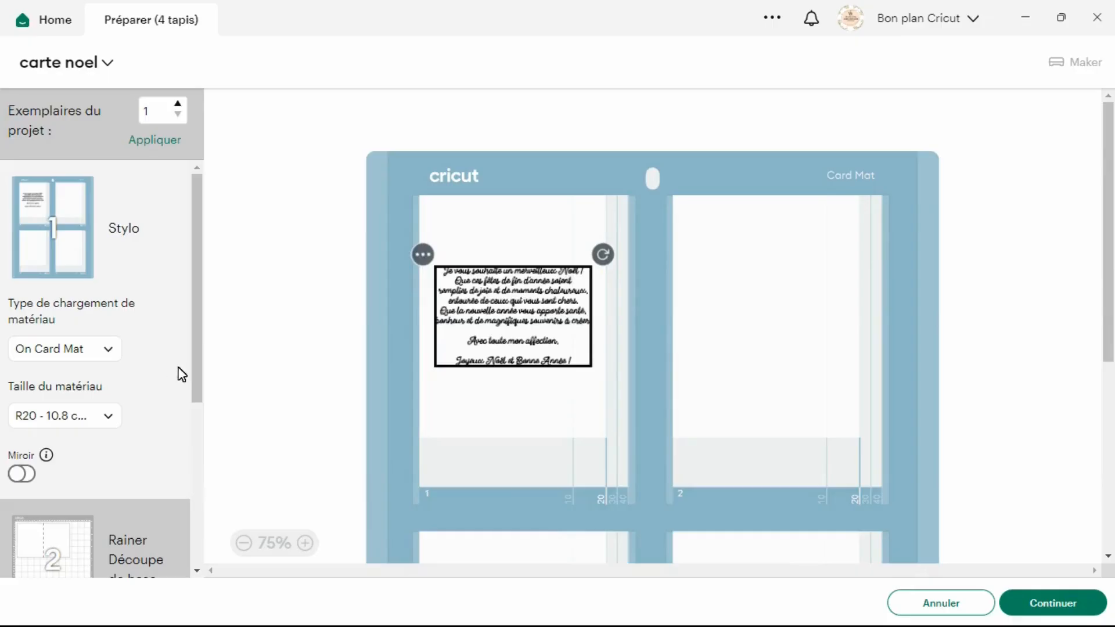
# - Continue to the cutting stage with the scored card base mat and choose Papier cartonné léger – 176 g/m² as its base material
pyautogui.moveTo(195, 361); pyautogui.dragTo(189, 410)
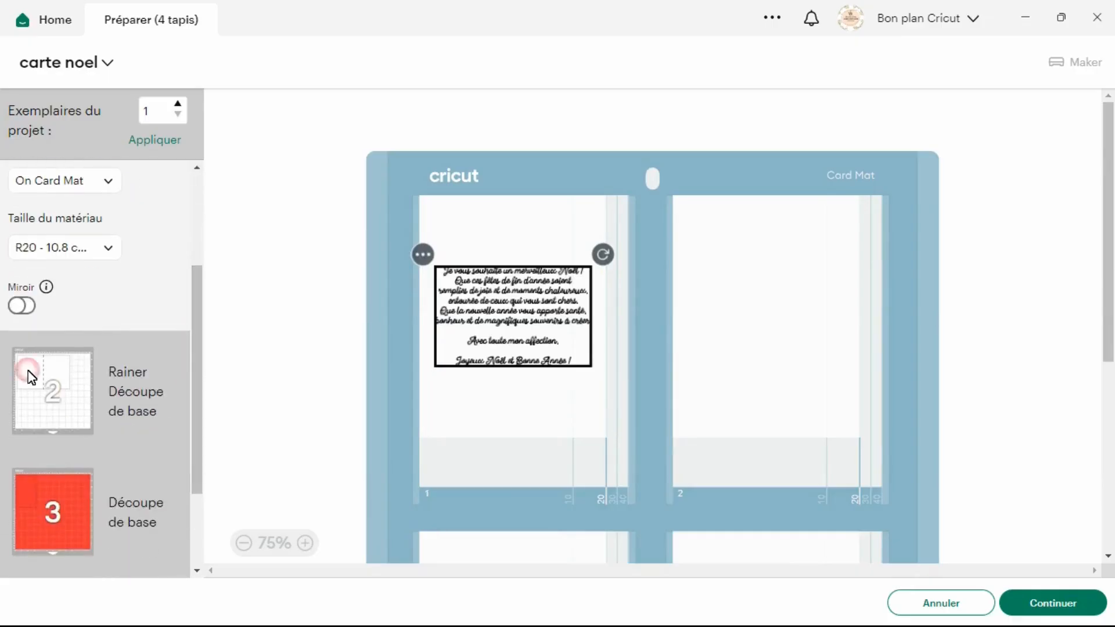
pyautogui.click(27, 373)
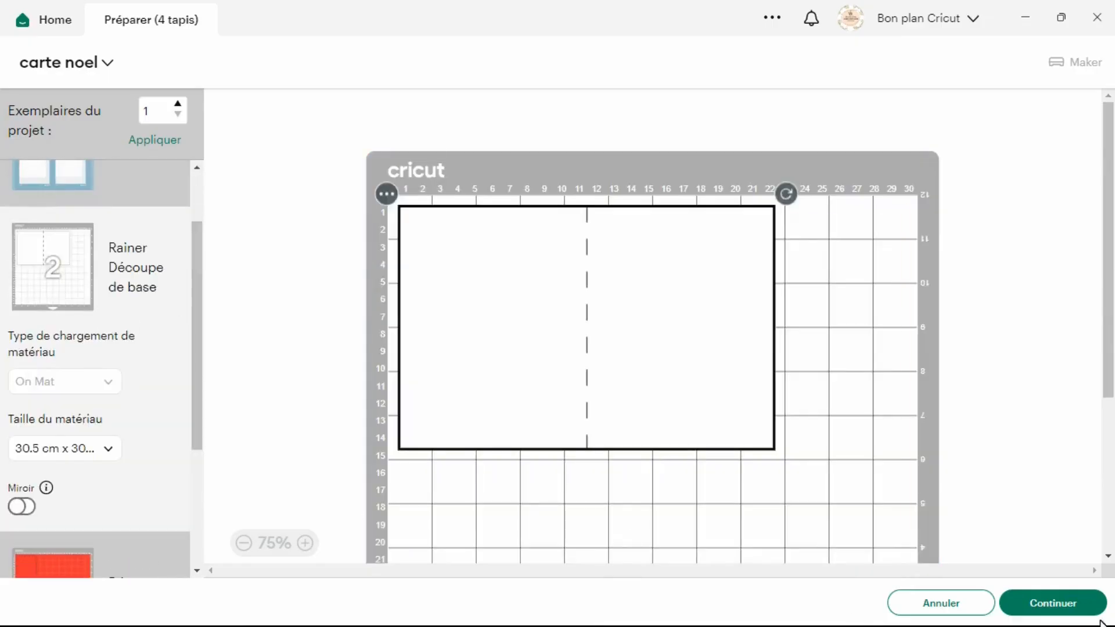
pyautogui.click(1085, 610)
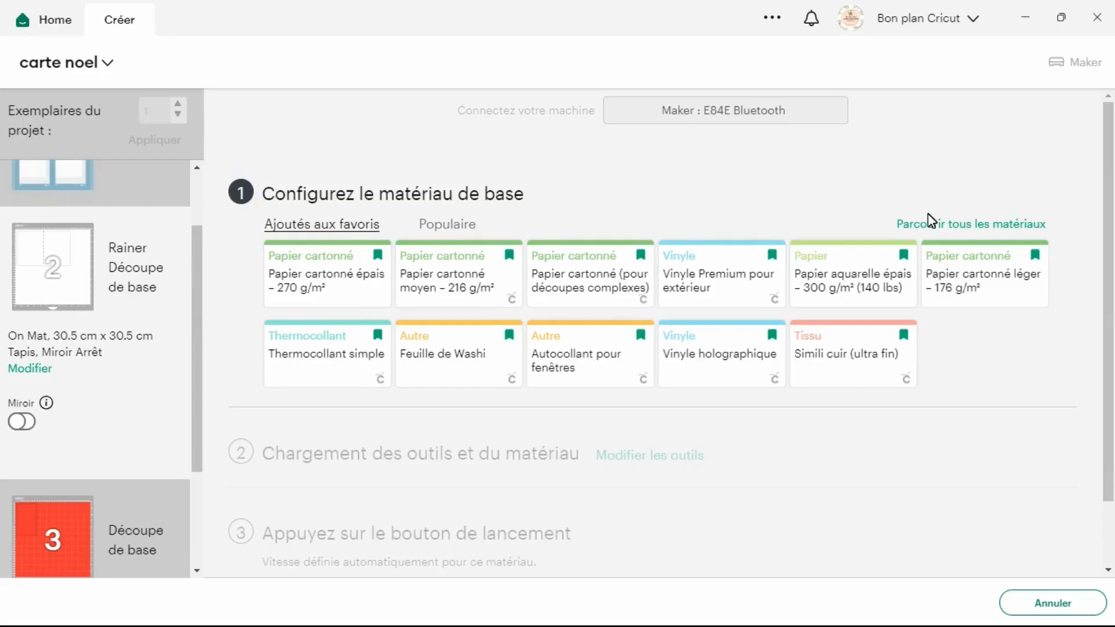
pyautogui.click(976, 287)
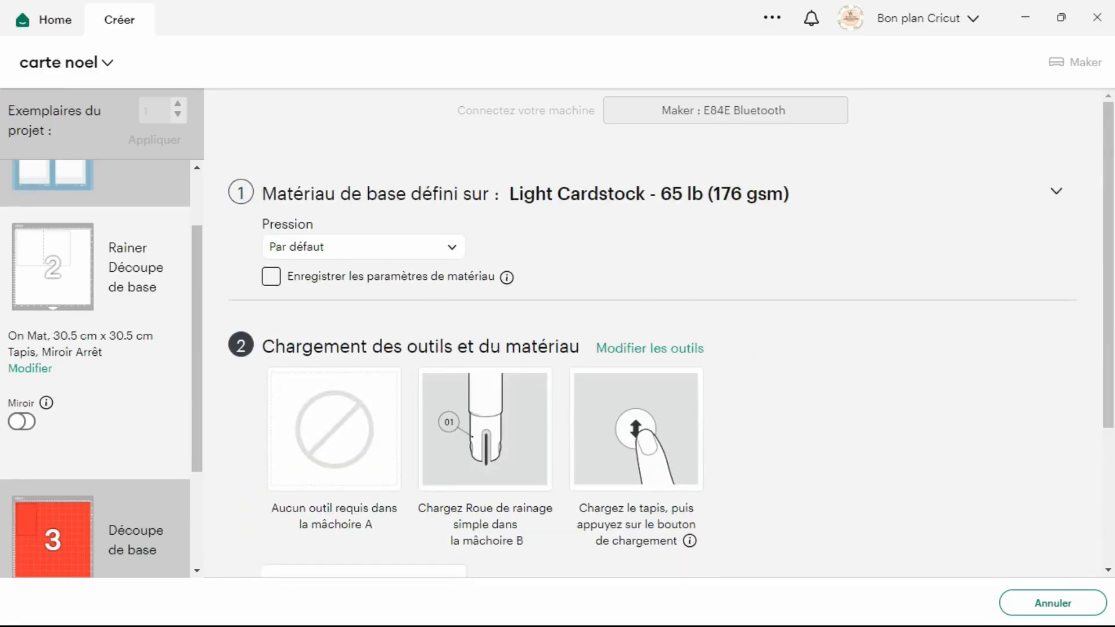
# - Change the card base's scoring tool to Stylet de rainage, apply it and review the tool loading instructions
pyautogui.click(619, 348)
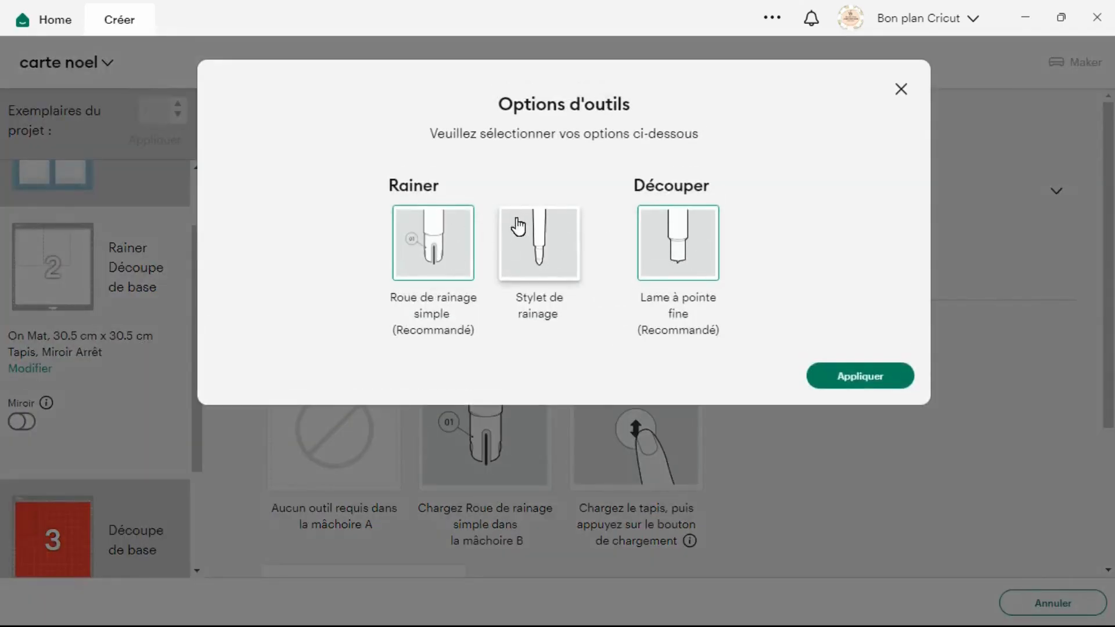
pyautogui.click(532, 249)
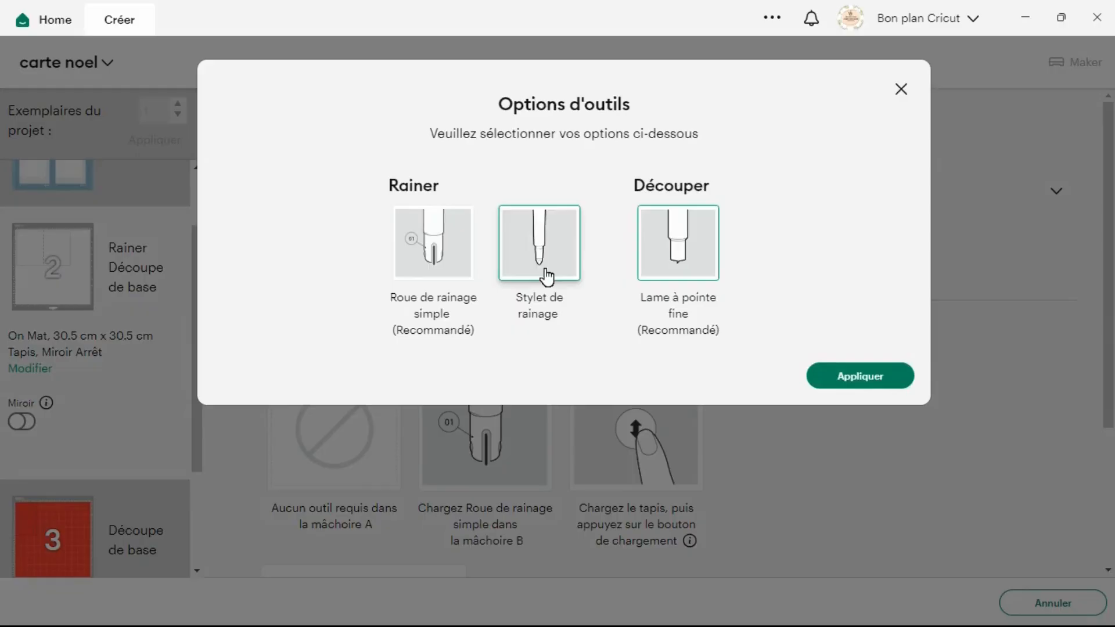
pyautogui.click(855, 380)
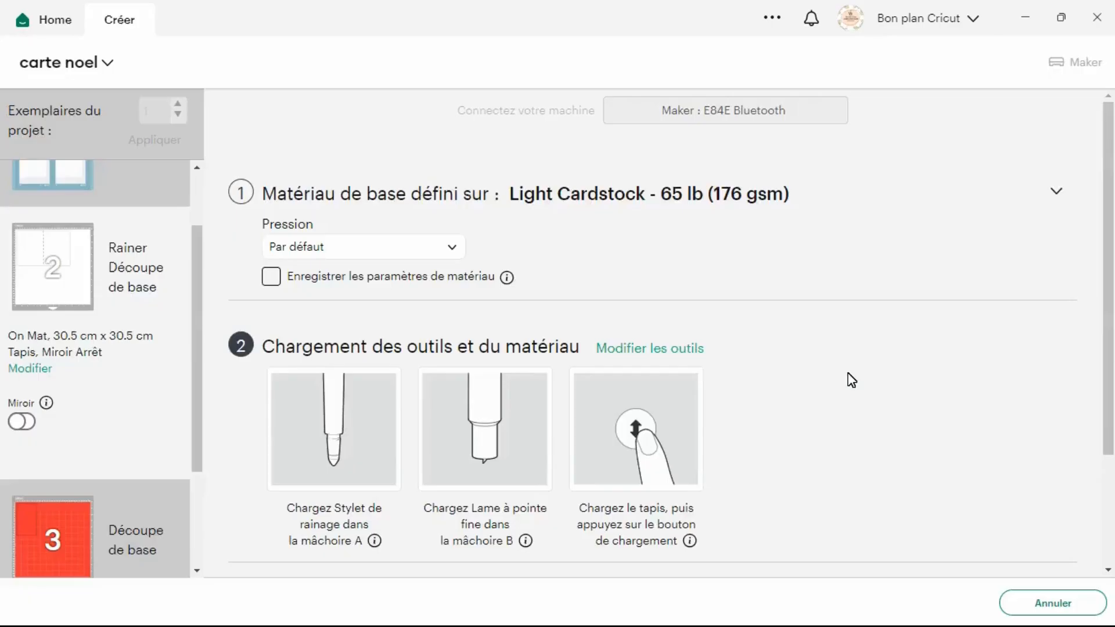
pyautogui.moveTo(1106, 269); pyautogui.dragTo(1103, 376)
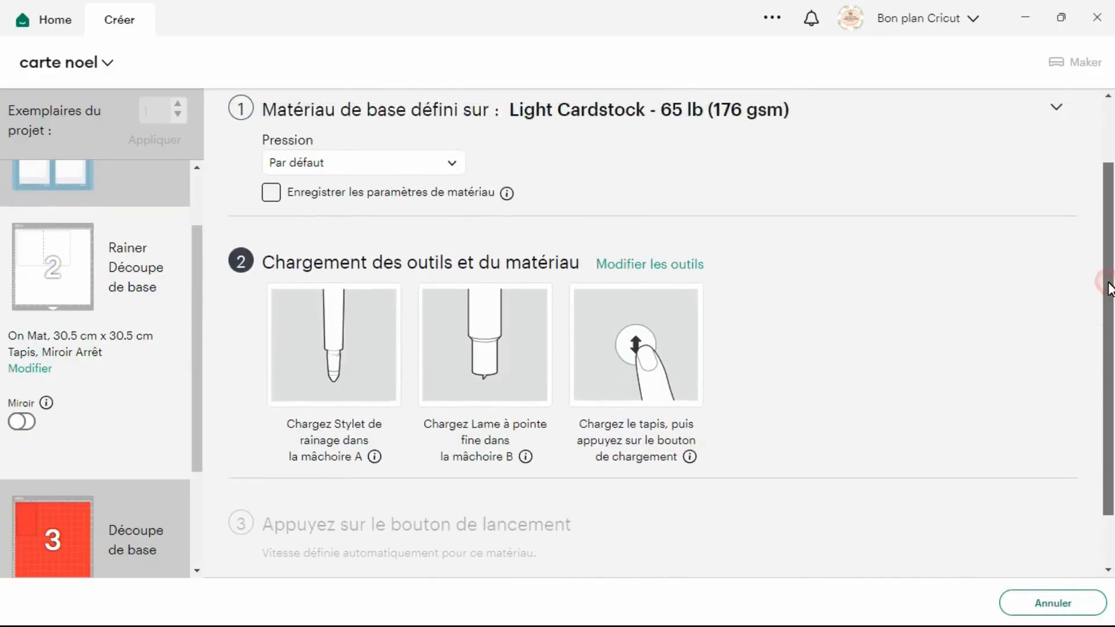